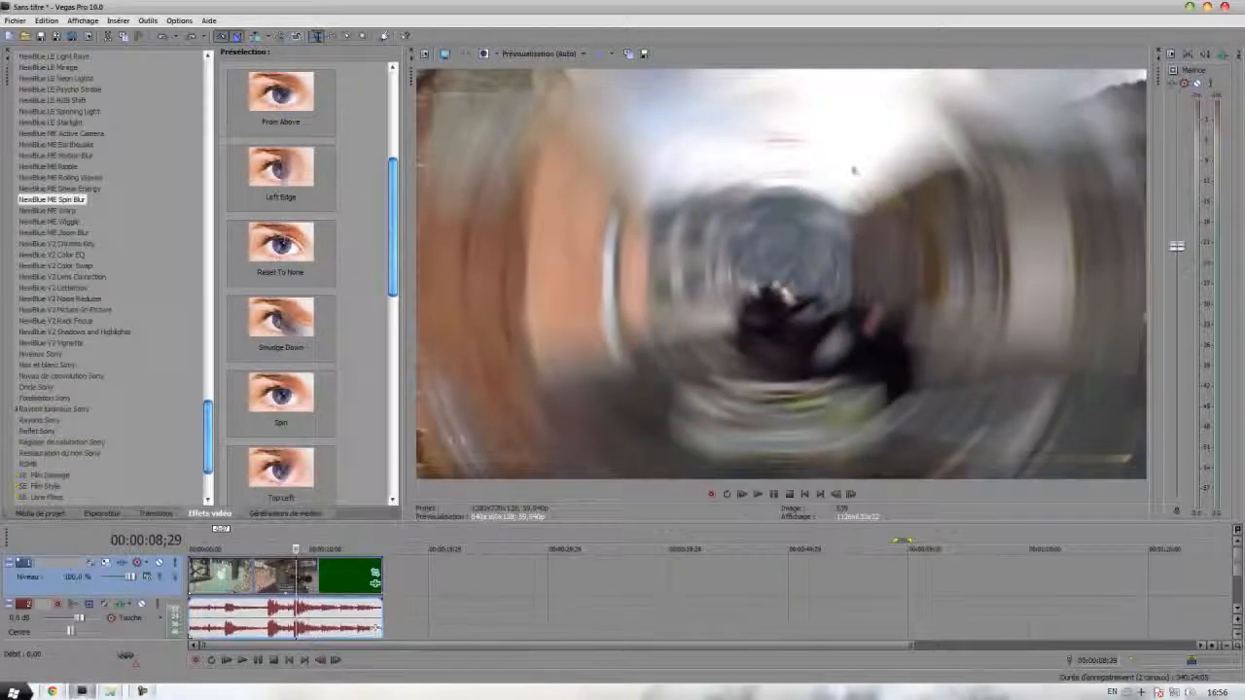
Give the timeline more height and widen the video effects preset area.
{"action": "left_click_drag", "start_coordinate": [621, 534], "coordinate": [620, 376]}
{"action": "left_click_drag", "start_coordinate": [403, 265], "coordinate": [601, 253]}
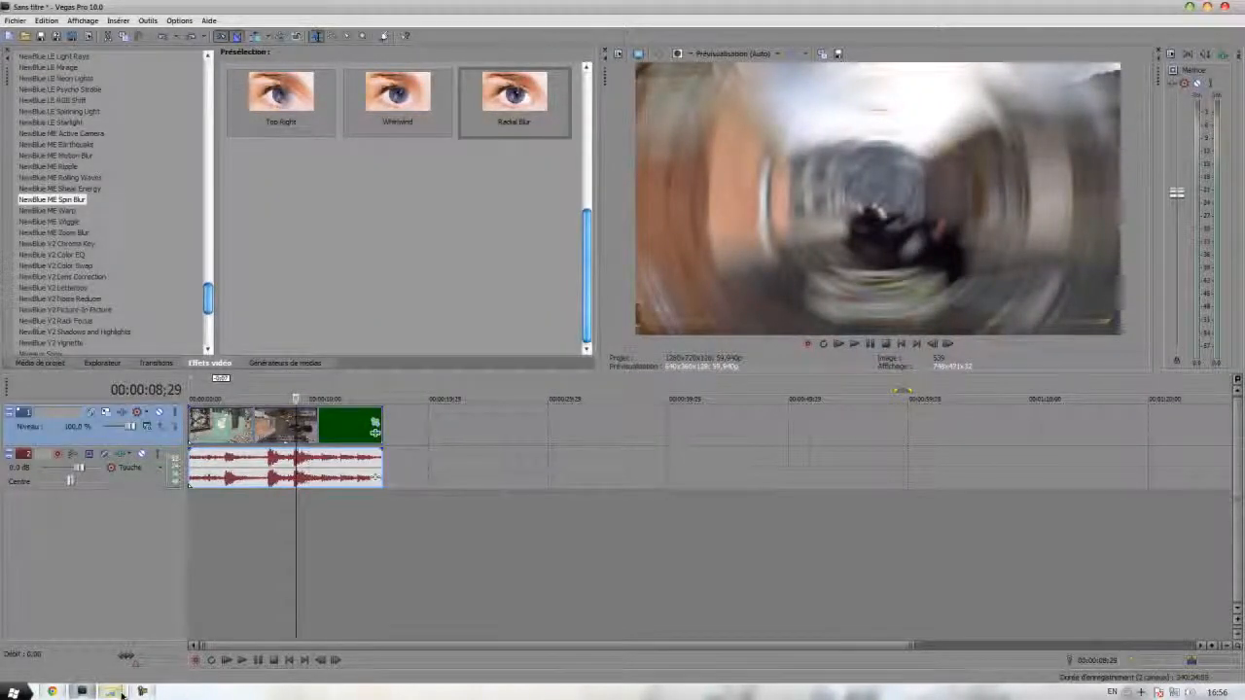
Switch to the file explorer and examine the plugin installers in the NewBlueFX folder.
{"action": "mouse_move", "coordinate": [121, 694]}
{"action": "mouse_move", "coordinate": [127, 644]}
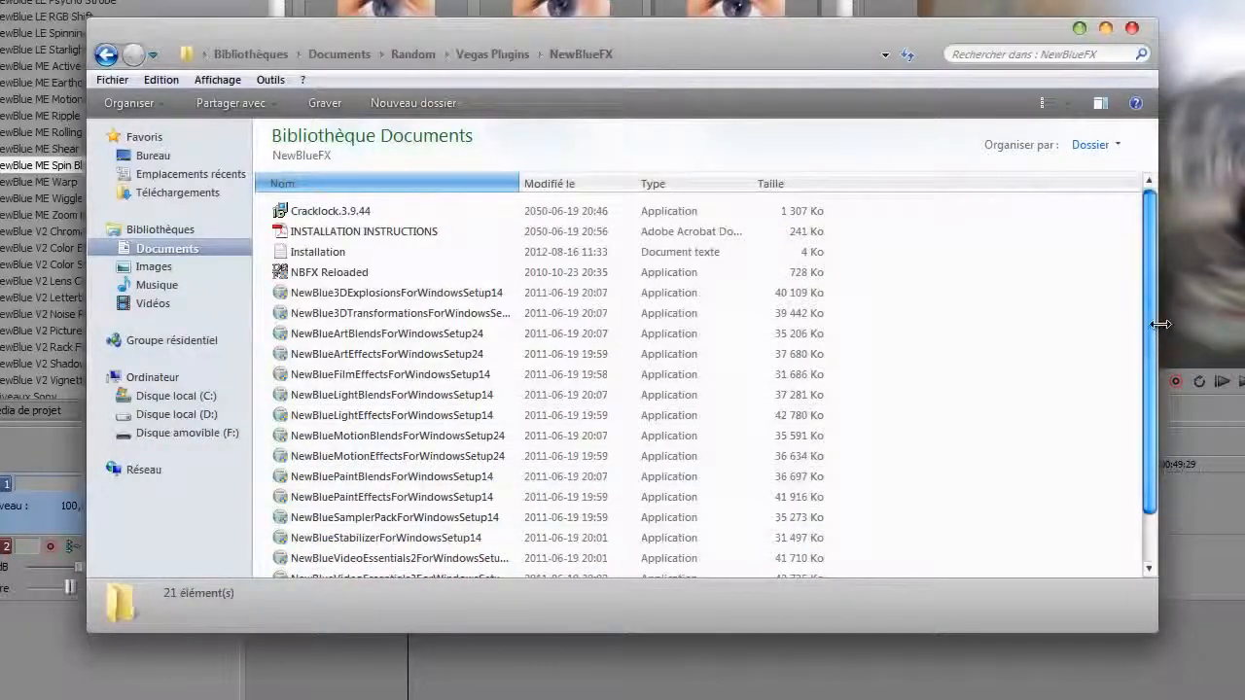
{"action": "mouse_move", "coordinate": [1155, 325]}
{"action": "left_mouse_down"}
{"action": "mouse_move", "coordinate": [1155, 373]}
{"action": "mouse_move", "coordinate": [1152, 316]}
{"action": "left_mouse_up"}
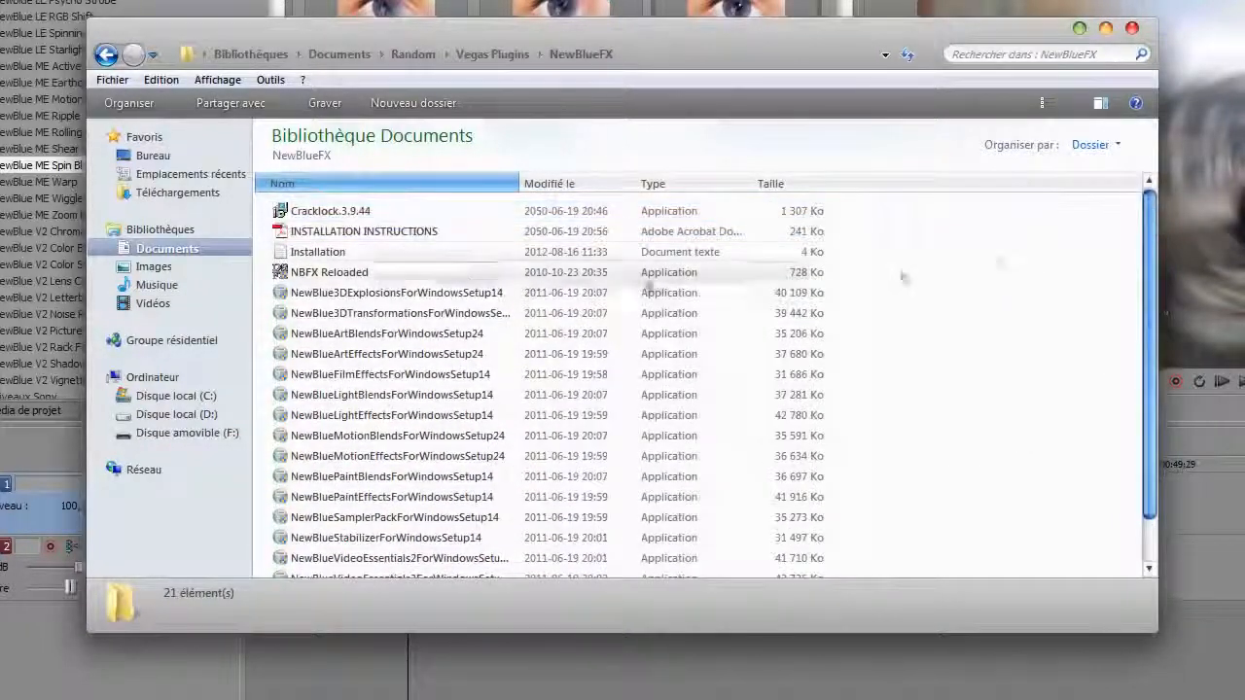
{"action": "left_click_drag", "start_coordinate": [1093, 212], "coordinate": [778, 183]}
{"action": "left_click", "coordinate": [1005, 340]}
{"action": "scroll", "coordinate": [525, 428], "scroll_direction": "down", "scroll_amount": 1}
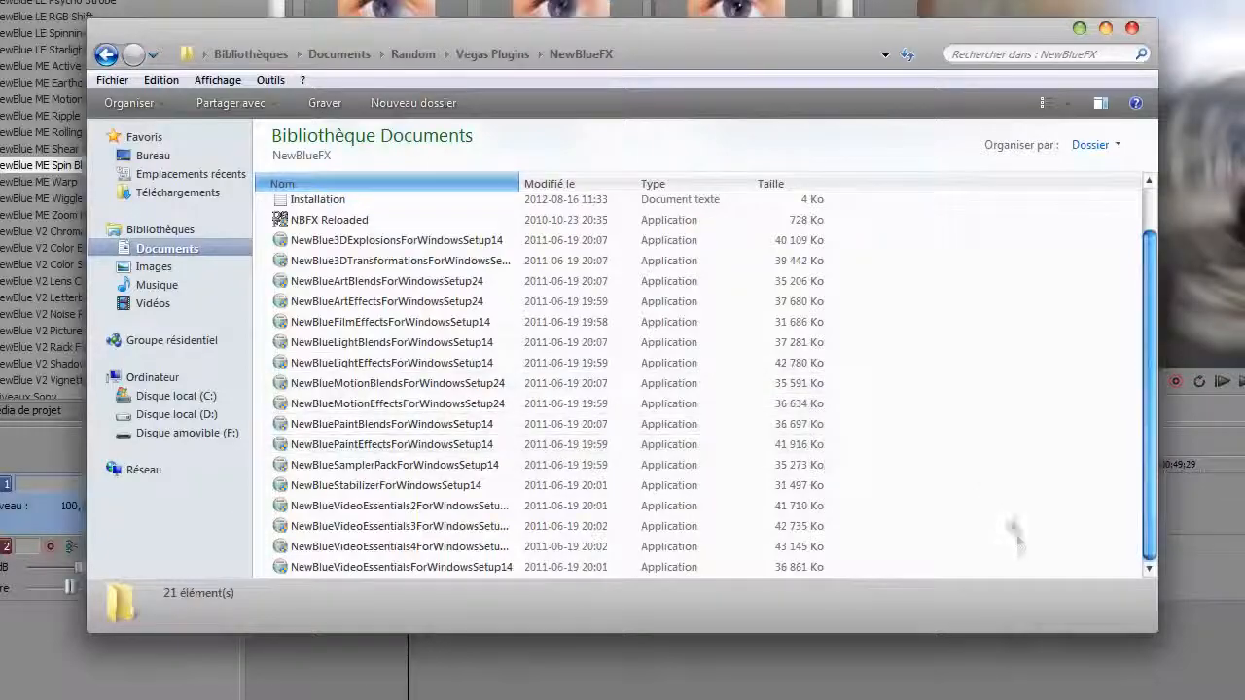
{"action": "left_click_drag", "start_coordinate": [1012, 572], "coordinate": [954, 477]}
Open the Installation text file, review its English and French instructions, then close the file and the NewBlueFX folder.
{"action": "double_click", "coordinate": [389, 253]}
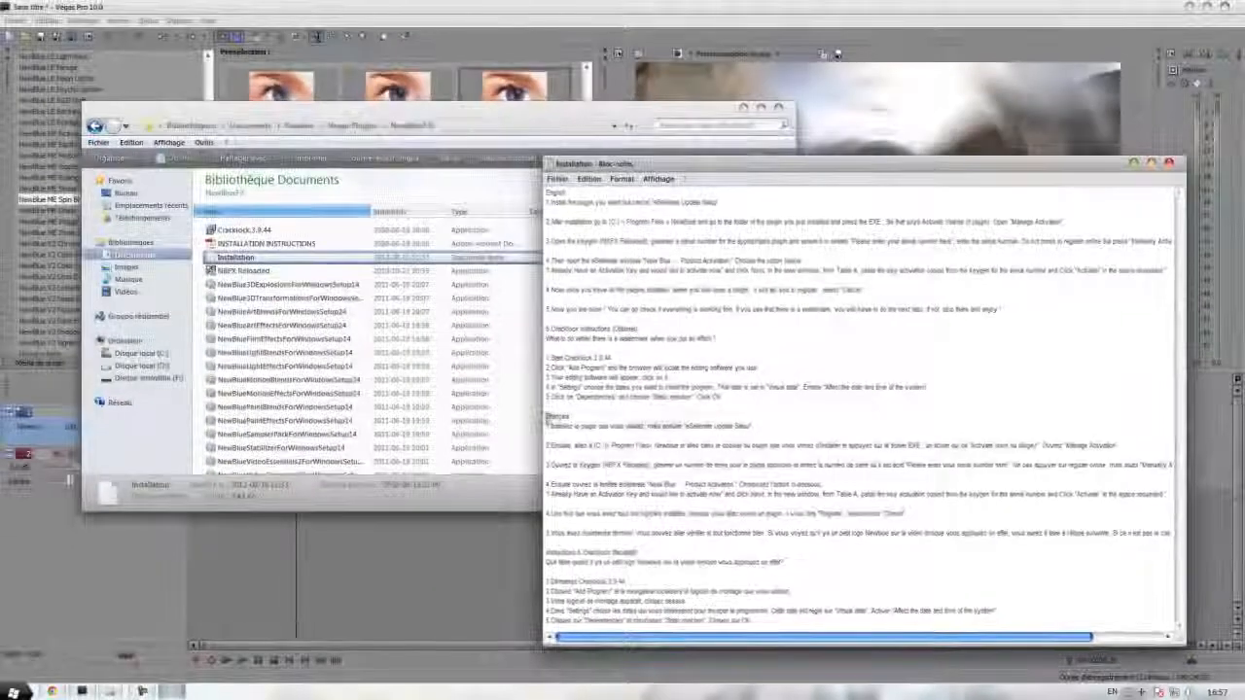
{"action": "left_click_drag", "start_coordinate": [545, 417], "coordinate": [751, 621]}
{"action": "left_click_drag", "start_coordinate": [900, 638], "coordinate": [561, 407]}
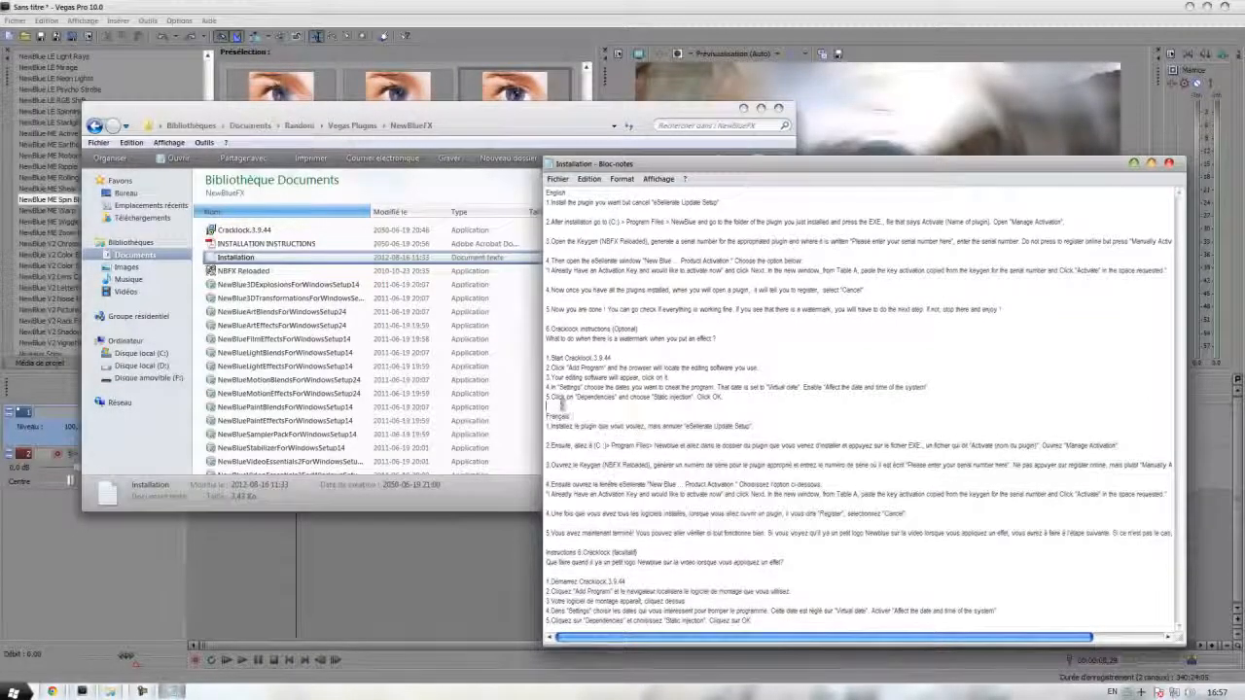
{"action": "left_click", "coordinate": [1178, 163]}
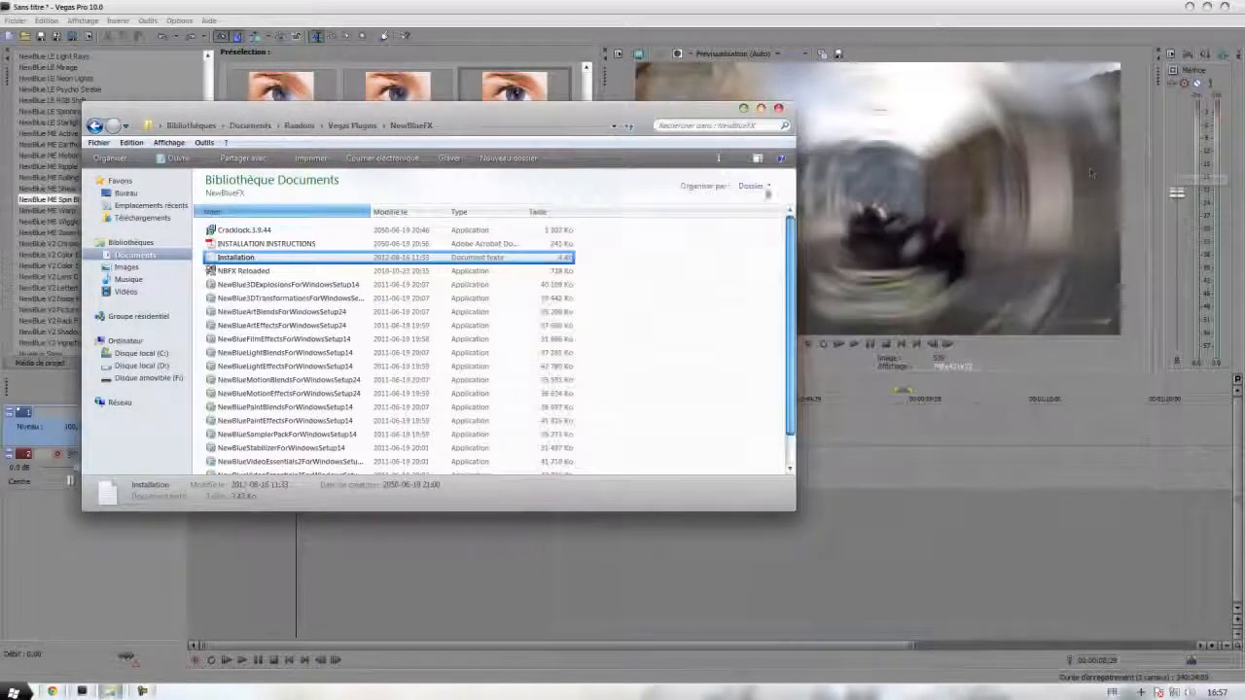
{"action": "scroll", "coordinate": [119, 127], "scroll_direction": "down", "scroll_amount": 1}
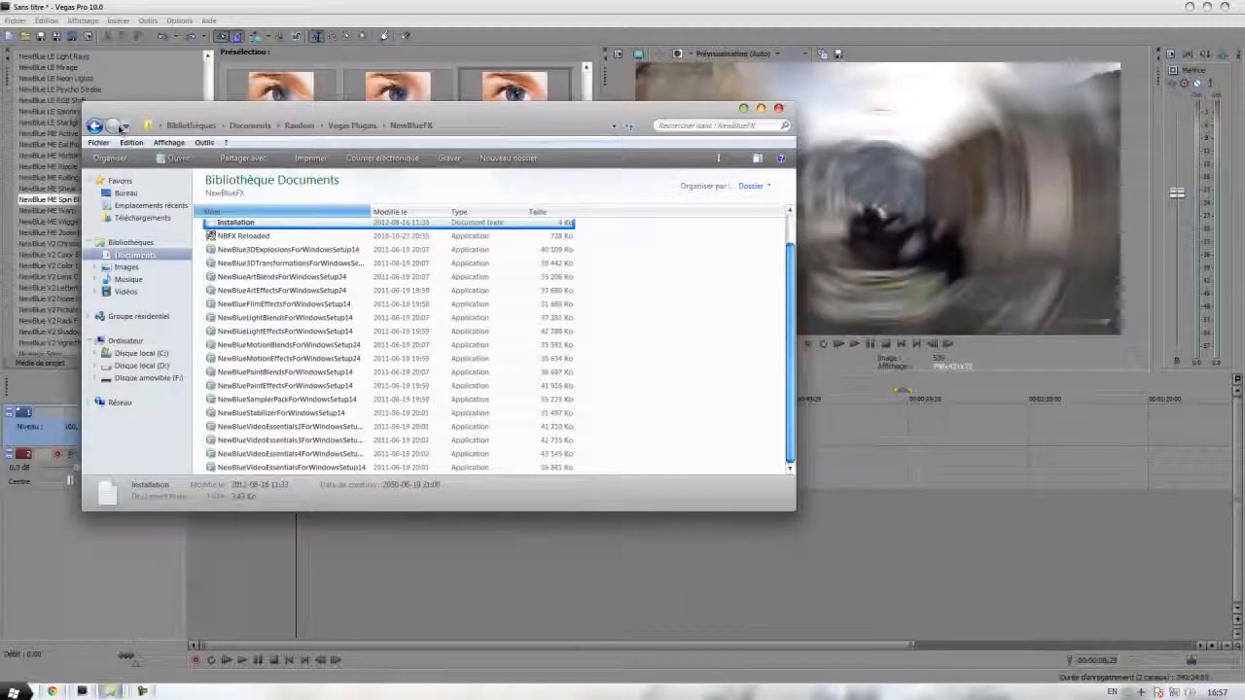
{"action": "left_click", "coordinate": [778, 108]}
Look through the Editing Sounds folder, pick out The Bizness Bassdrop file, and close the folder.
{"action": "left_click", "coordinate": [109, 692]}
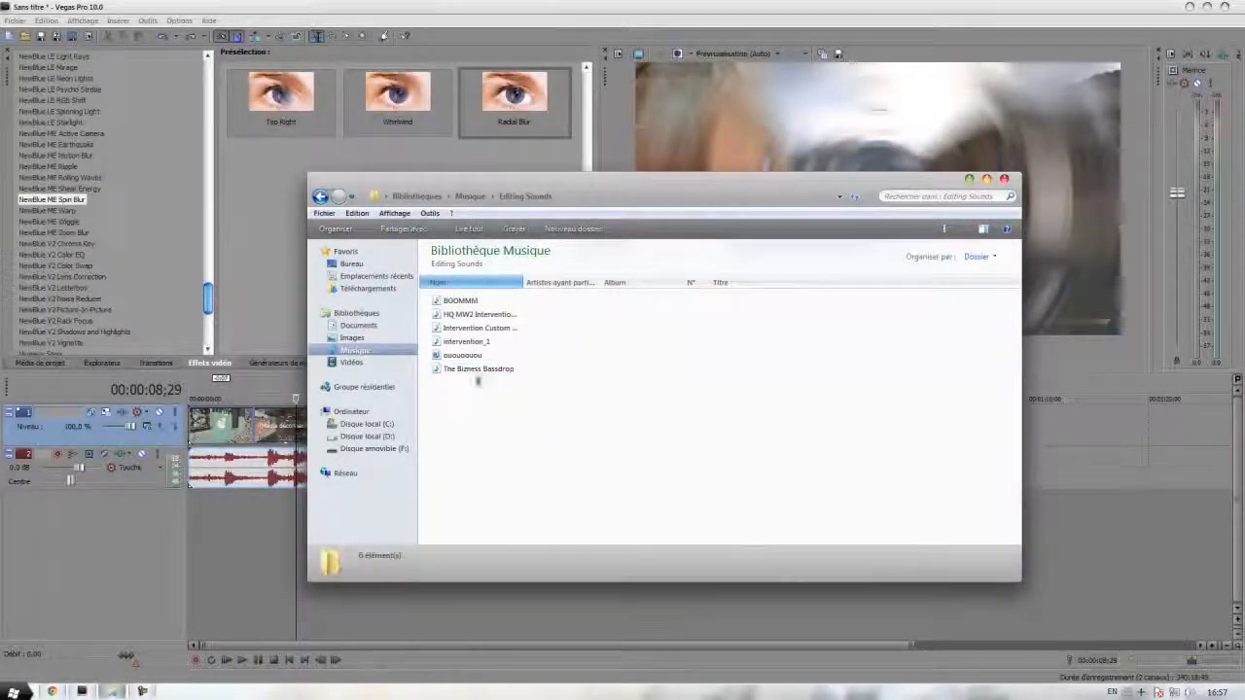
{"action": "left_click", "coordinate": [475, 370]}
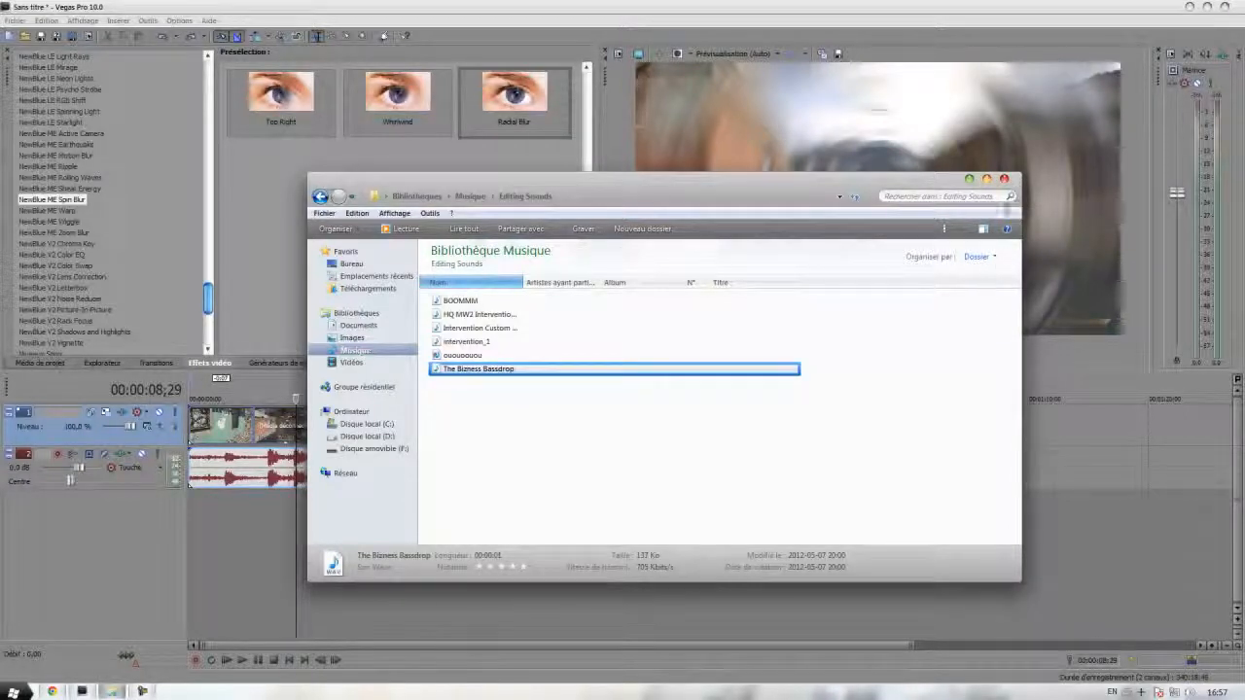
{"action": "left_click", "coordinate": [1007, 181]}
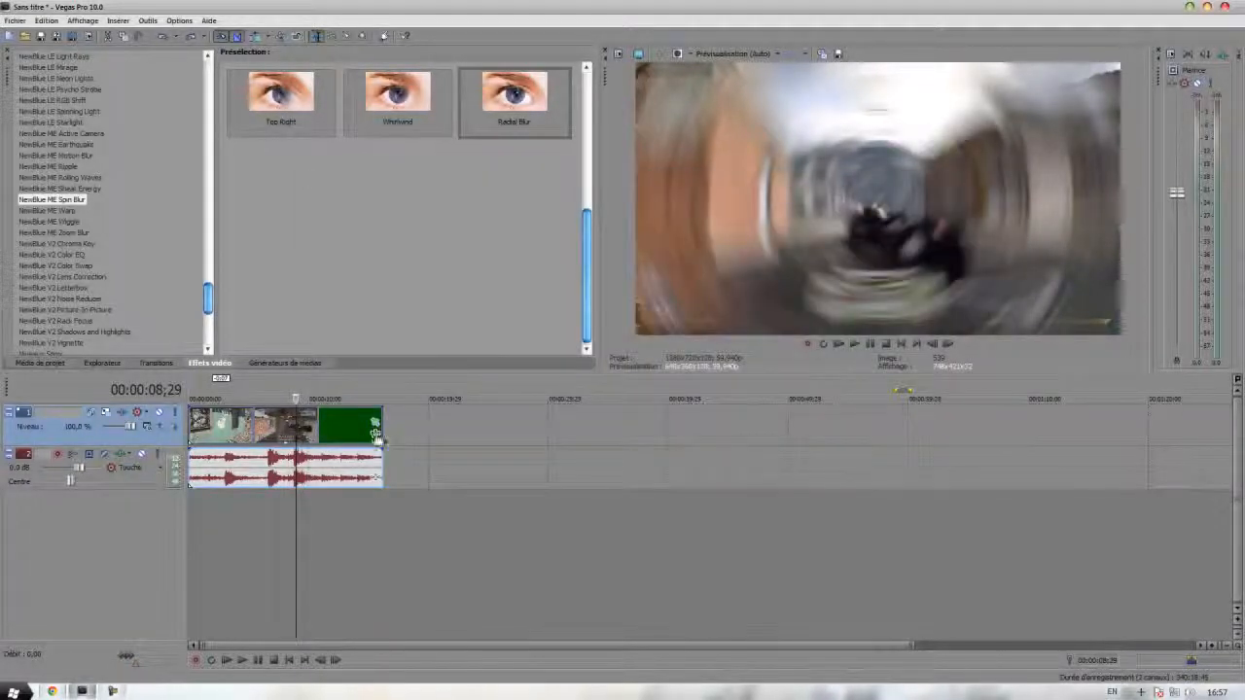
Remove the NewBlue ME Spin Blur effect from the gameplay clip.
{"action": "left_click", "coordinate": [376, 428]}
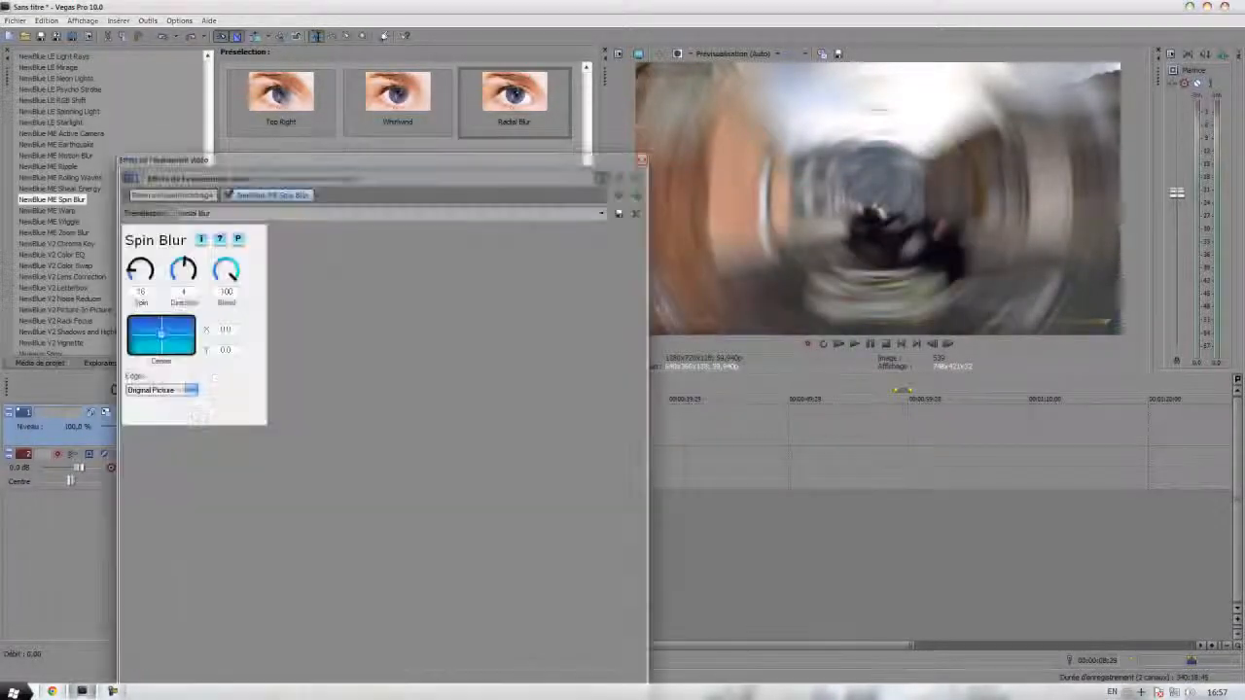
{"action": "left_click", "coordinate": [637, 196]}
{"action": "scroll", "coordinate": [584, 436], "scroll_direction": "up", "scroll_amount": 4}
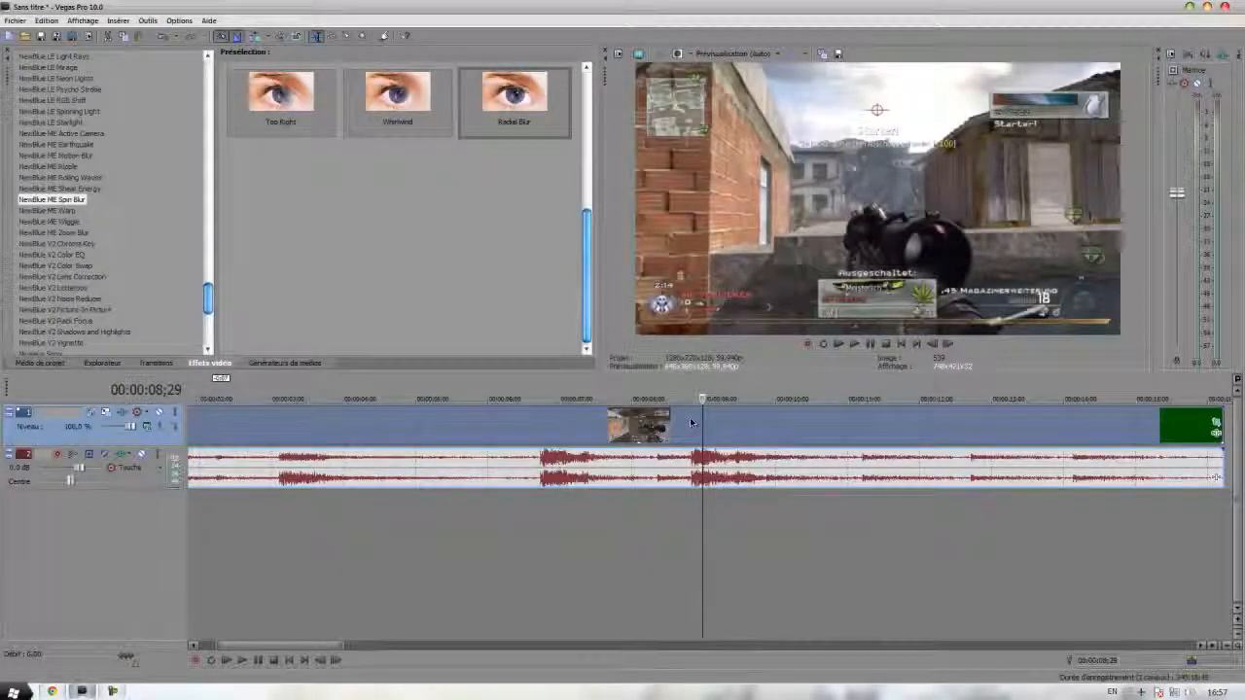
{"action": "scroll", "coordinate": [692, 421], "scroll_direction": "down", "scroll_amount": 6}
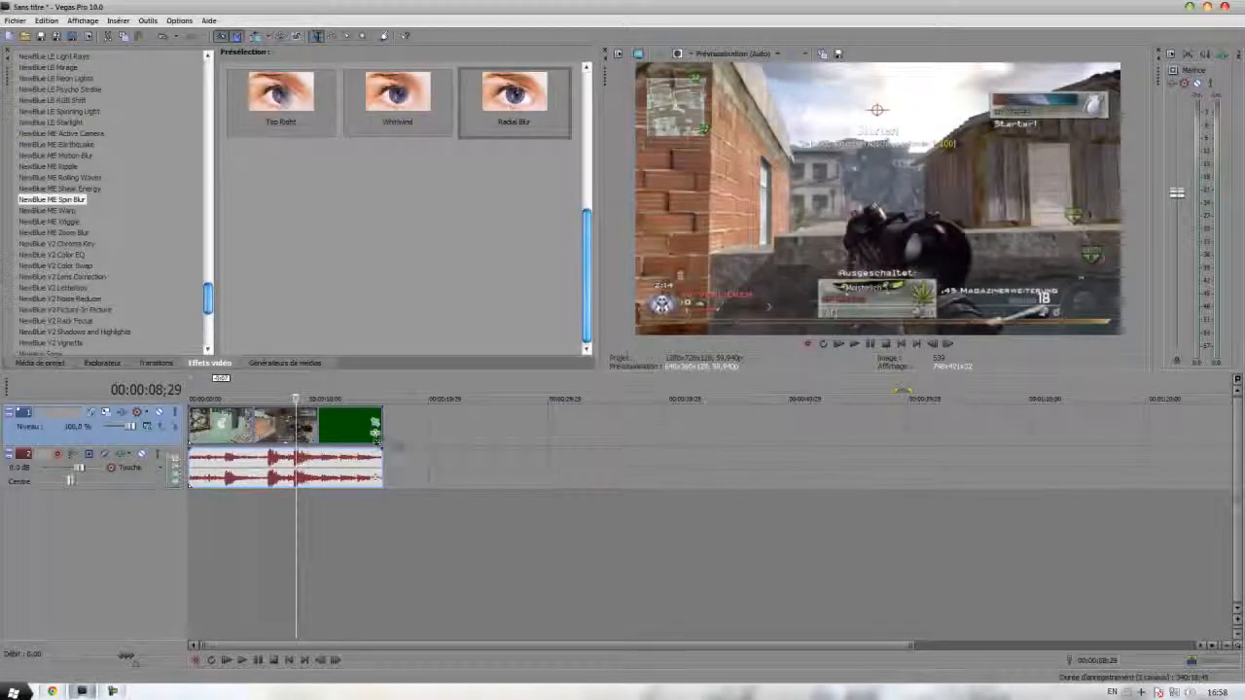
{"action": "scroll", "coordinate": [377, 443], "scroll_direction": "up", "scroll_amount": 5}
{"action": "scroll", "coordinate": [748, 489], "scroll_direction": "down", "scroll_amount": 6}
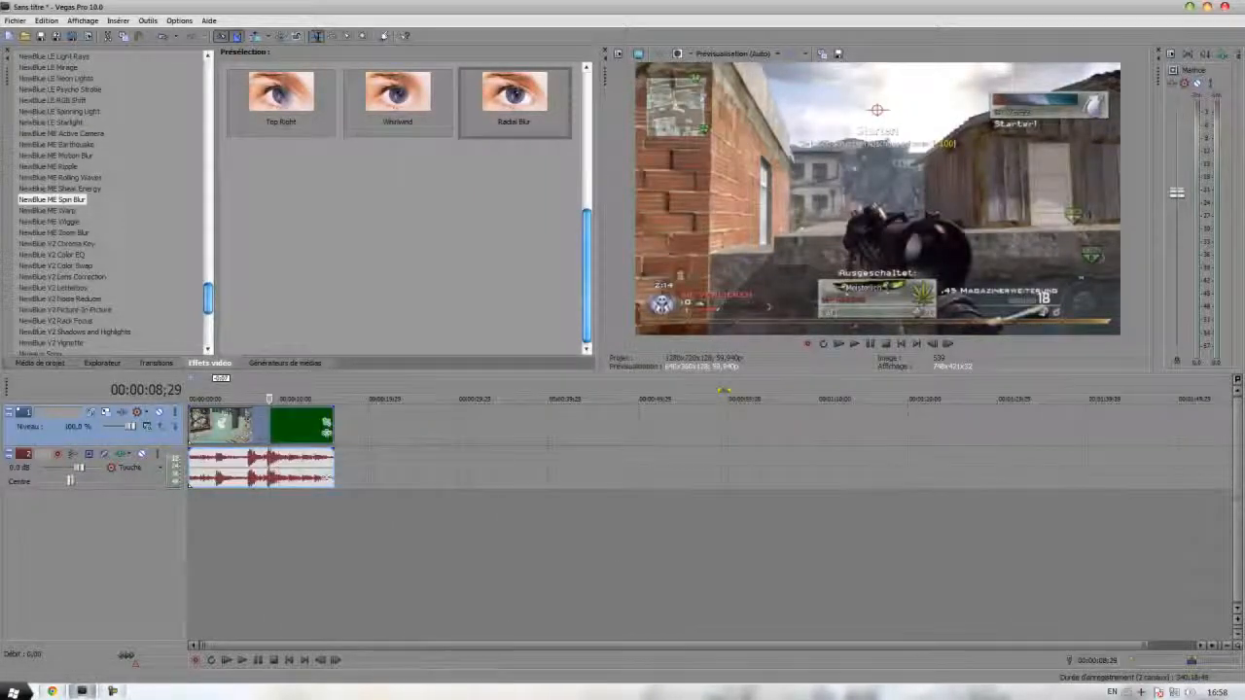
Import The Bizness Bassdrop from the music library's Editing Sounds folder into the project.
{"action": "left_click", "coordinate": [24, 36]}
{"action": "left_click", "coordinate": [348, 261]}
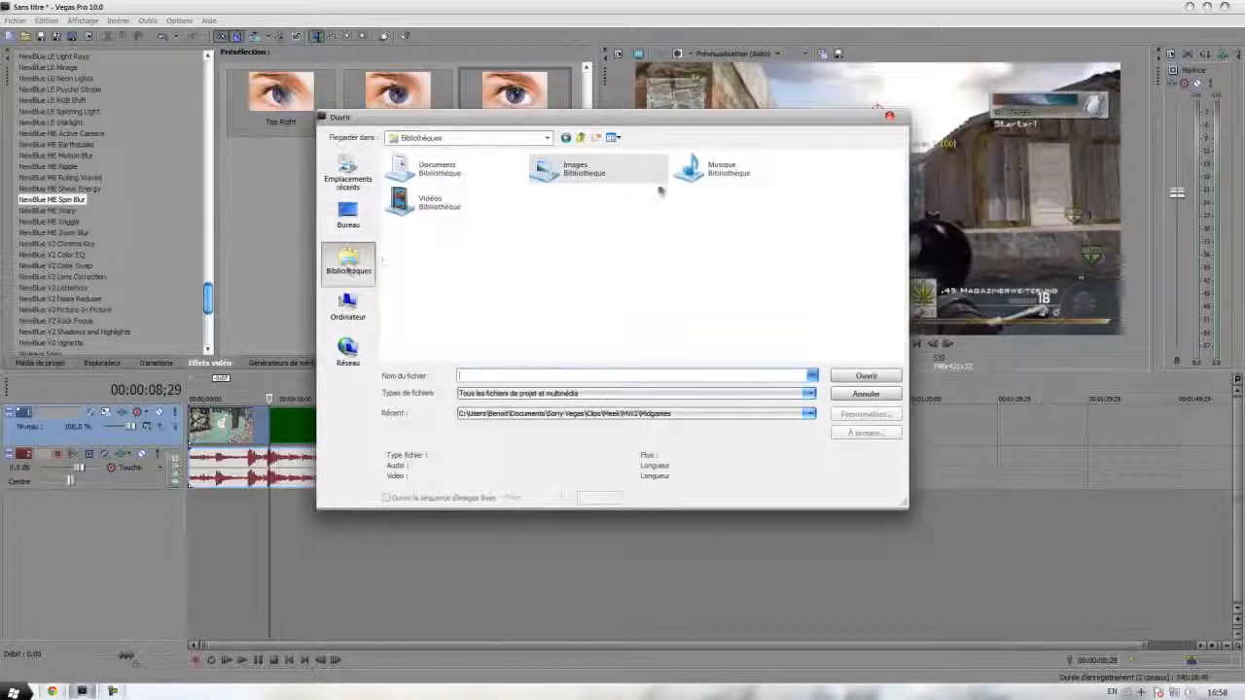
{"action": "double_click", "coordinate": [735, 180]}
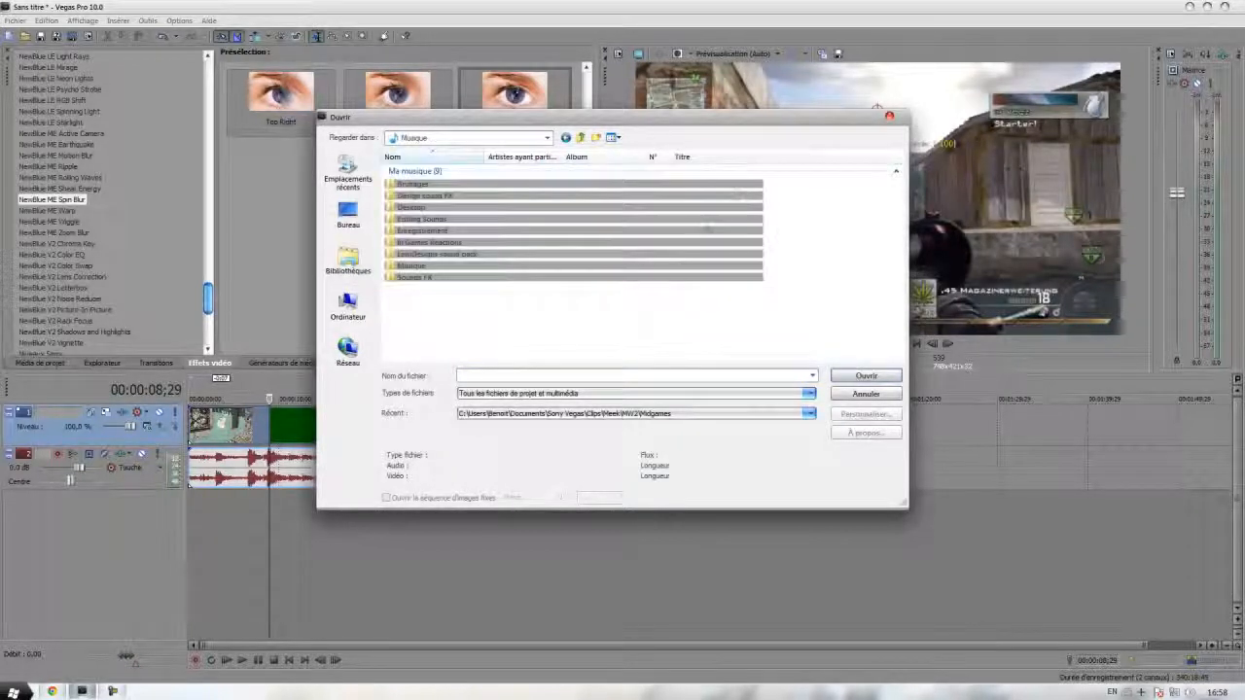
{"action": "double_click", "coordinate": [420, 224]}
{"action": "left_click", "coordinate": [428, 226]}
{"action": "left_click", "coordinate": [866, 376]}
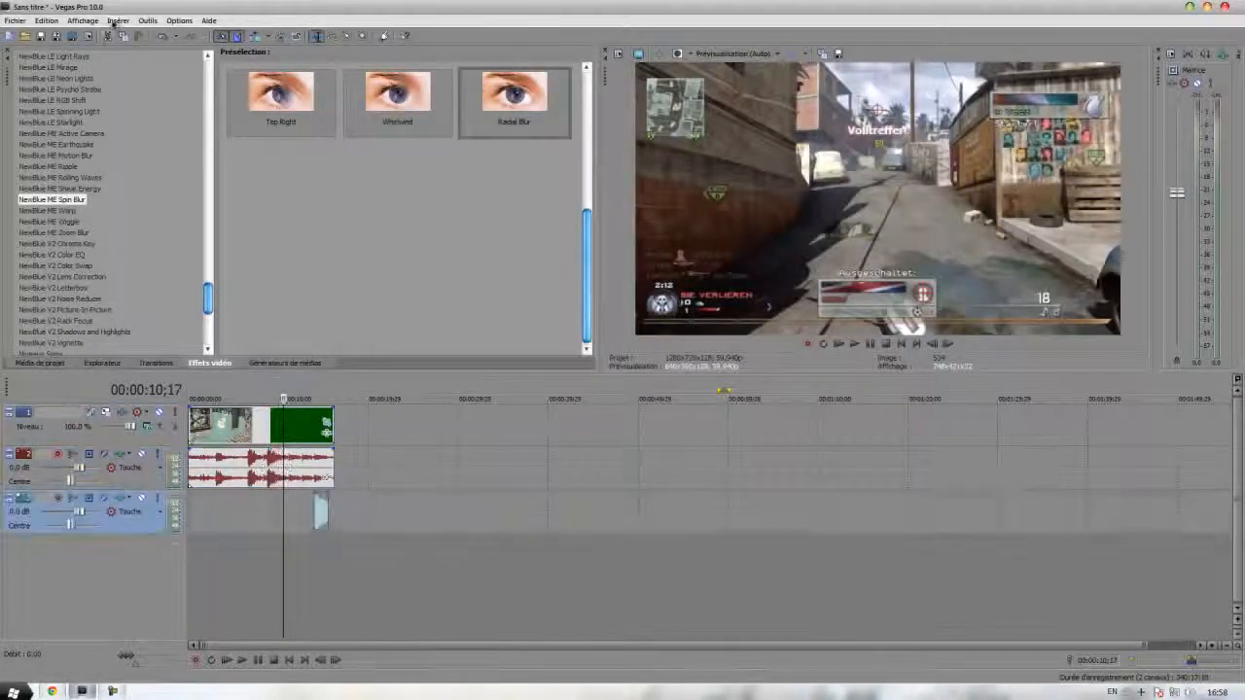
Import a second sound effect from the subfolders of the LewDesigns sound pack.
{"action": "left_click", "coordinate": [23, 36]}
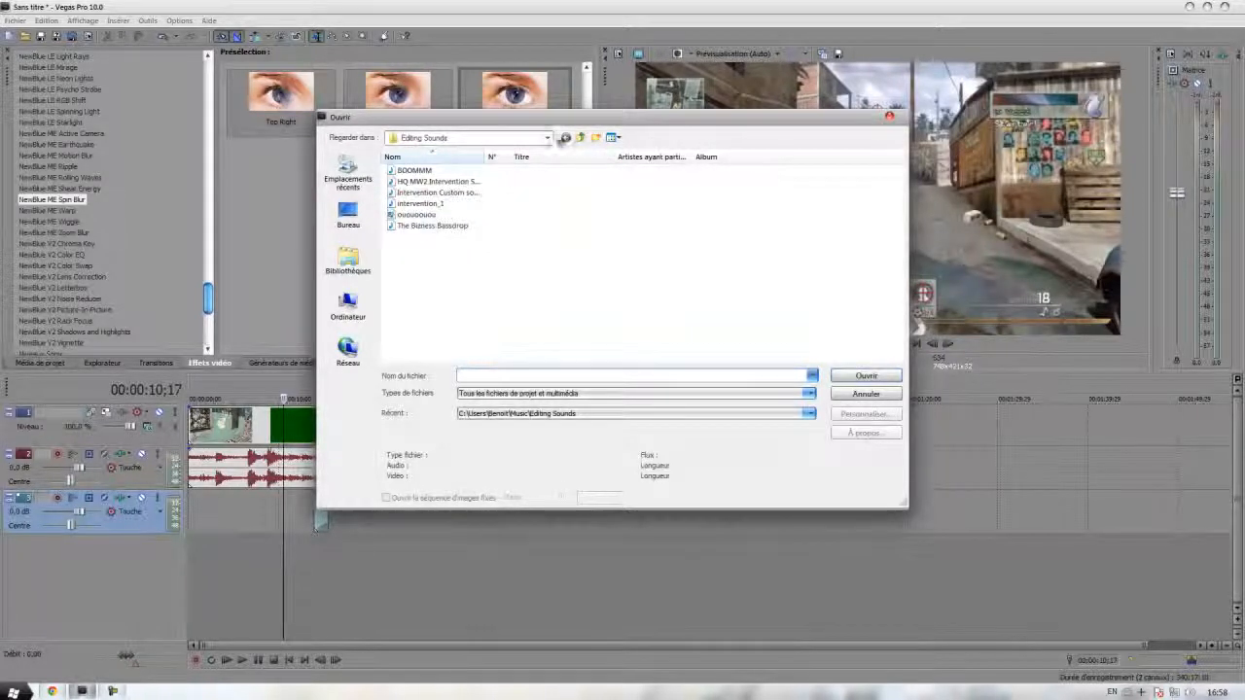
{"action": "left_click", "coordinate": [467, 137]}
{"action": "left_click", "coordinate": [433, 203]}
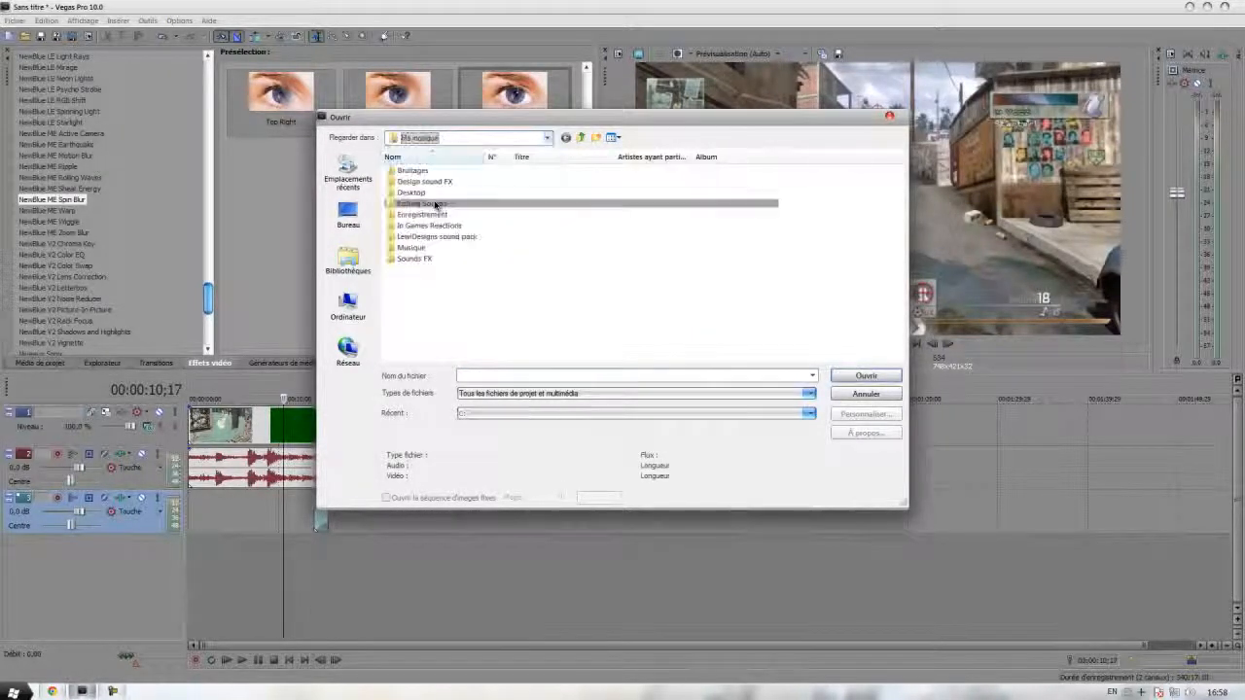
{"action": "double_click", "coordinate": [425, 238]}
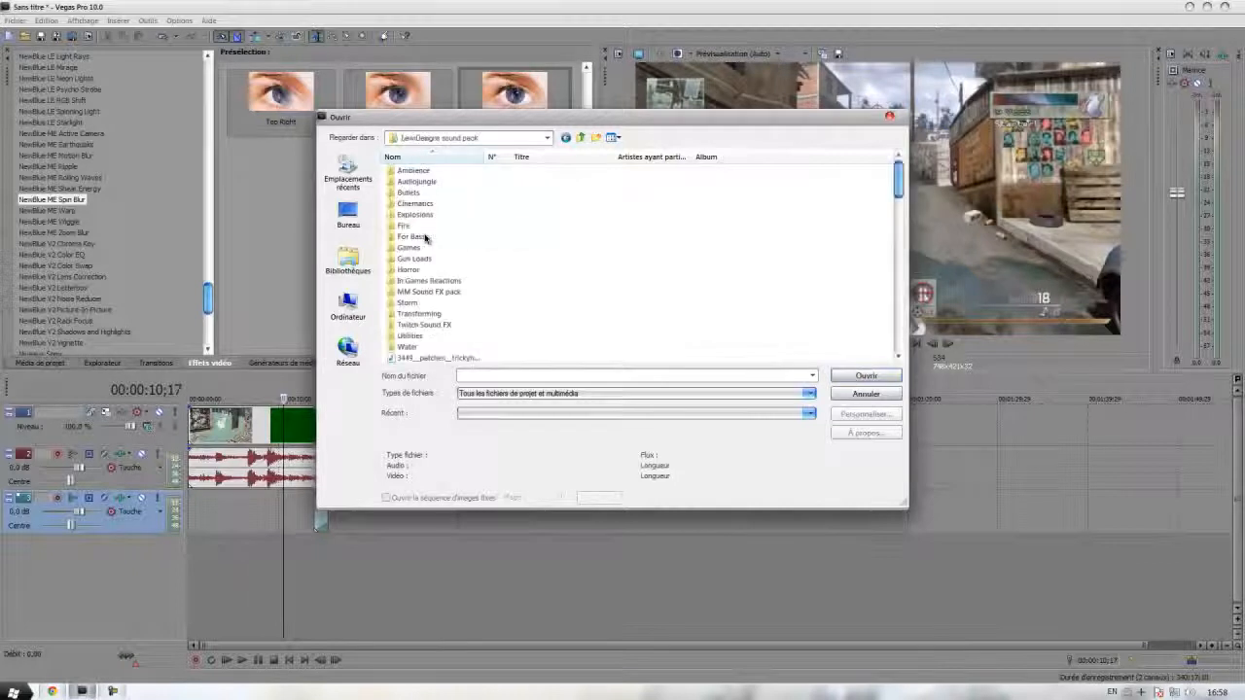
{"action": "double_click", "coordinate": [415, 247]}
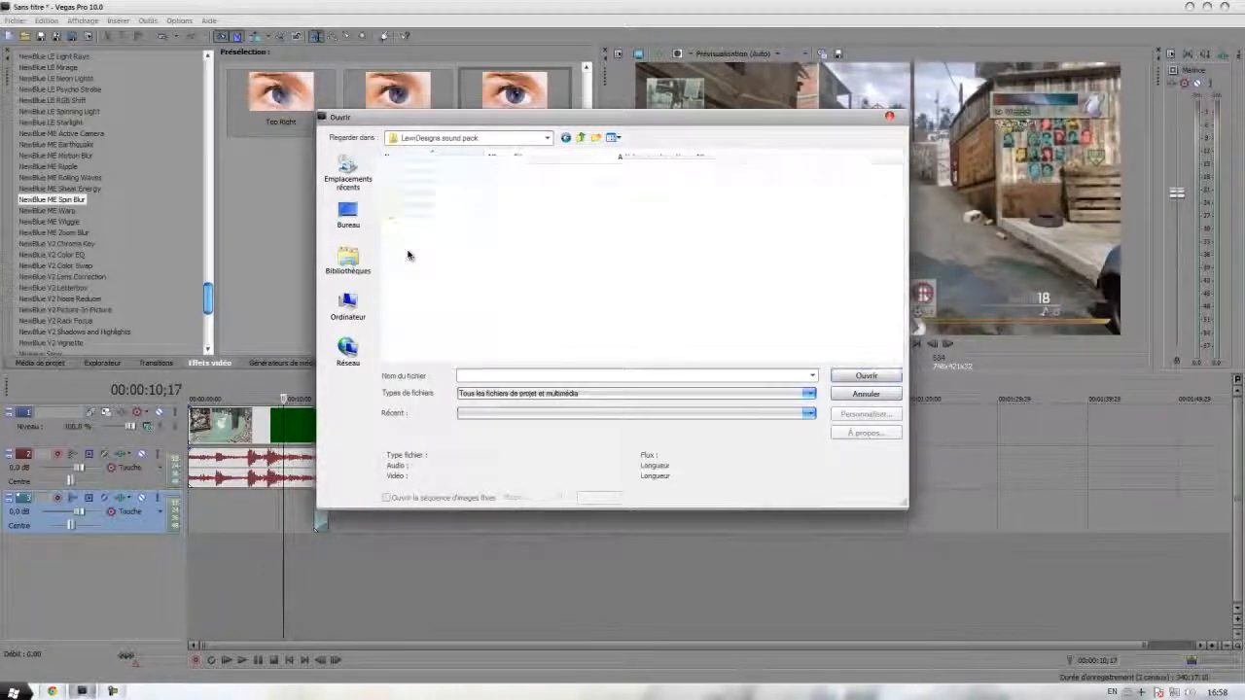
{"action": "double_click", "coordinate": [422, 203]}
{"action": "double_click", "coordinate": [410, 193]}
{"action": "double_click", "coordinate": [423, 203]}
{"action": "left_click", "coordinate": [416, 182]}
{"action": "left_click", "coordinate": [866, 376]}
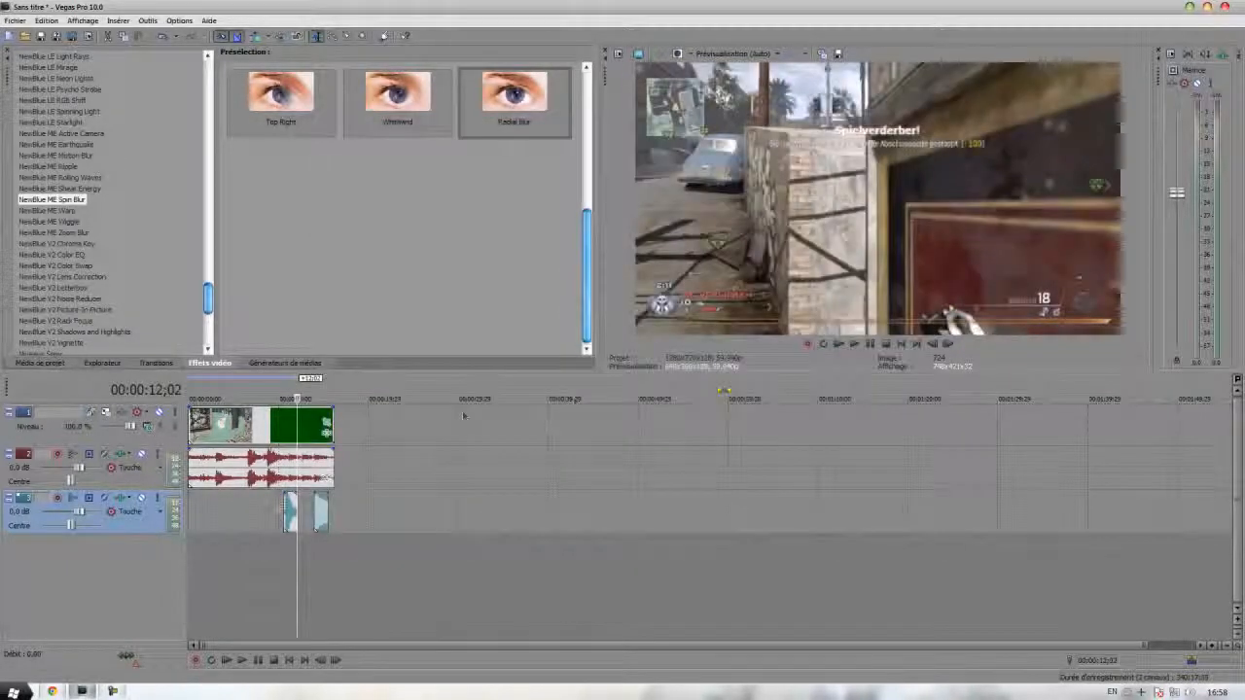
Move the second sound onto a new audio track beneath the bass drop, aligning both starts at 00:00:13;28.
{"action": "left_click_drag", "start_coordinate": [292, 514], "coordinate": [322, 558]}
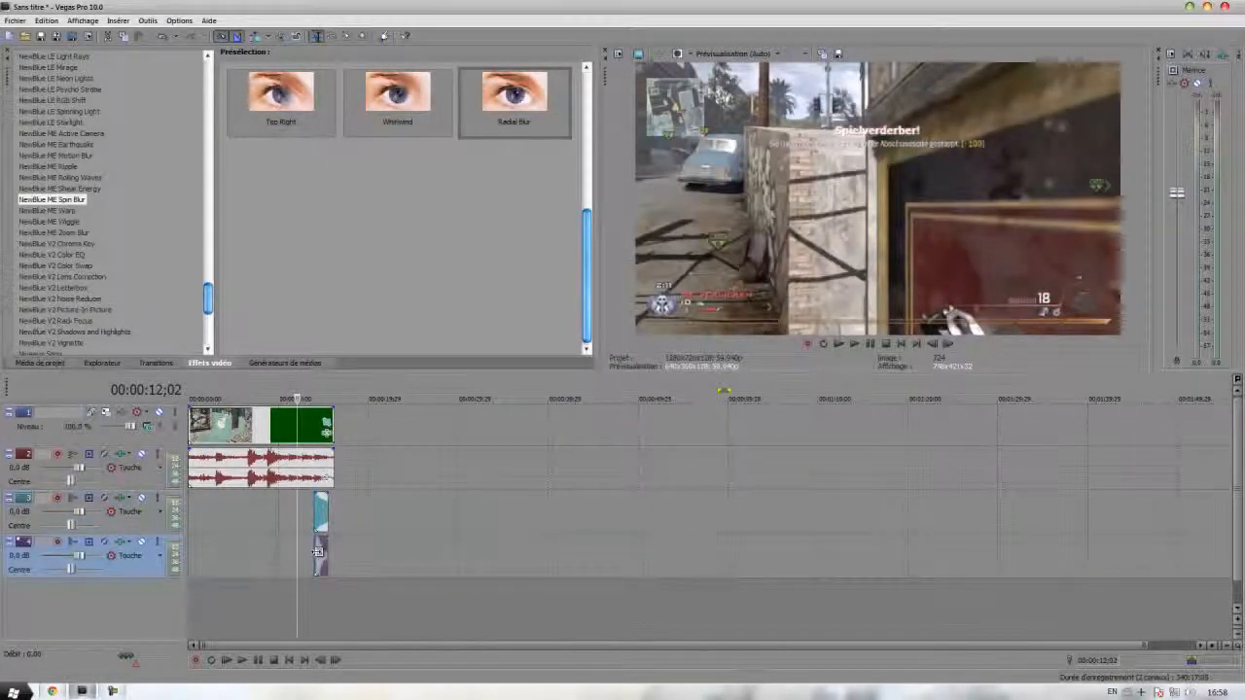
{"action": "left_click", "coordinate": [316, 561]}
{"action": "scroll", "coordinate": [322, 559], "scroll_direction": "up", "scroll_amount": 5}
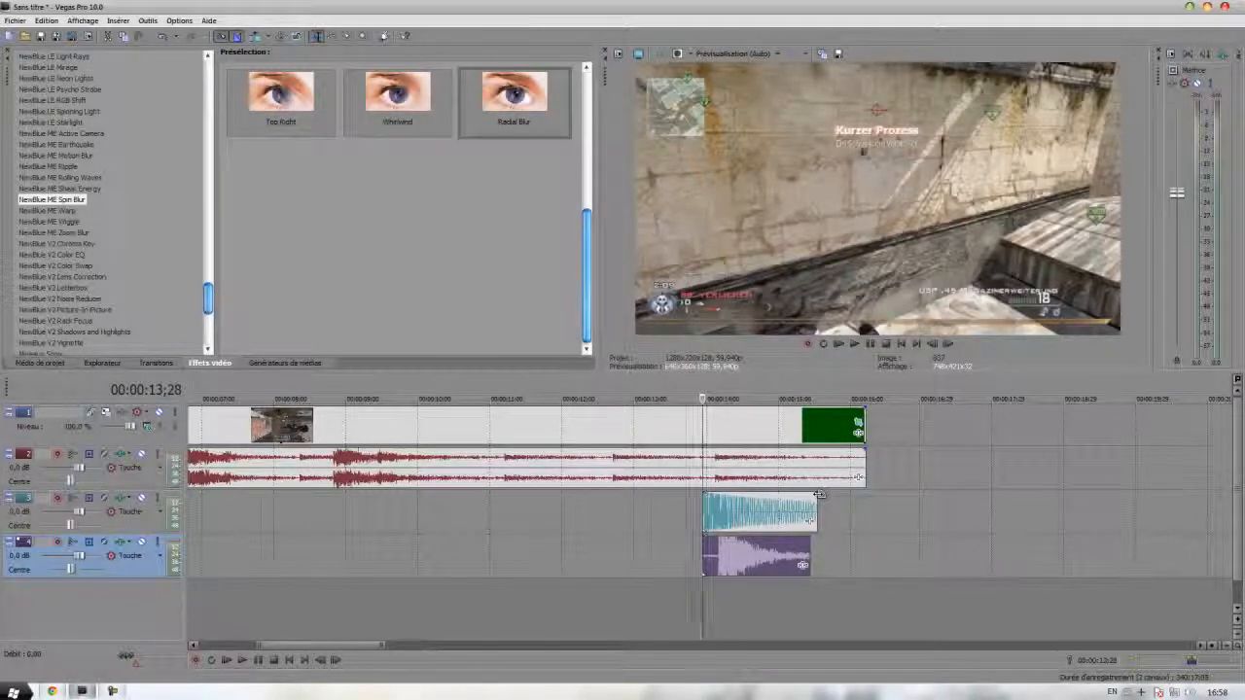
{"action": "scroll", "coordinate": [827, 501], "scroll_direction": "down", "scroll_amount": 6}
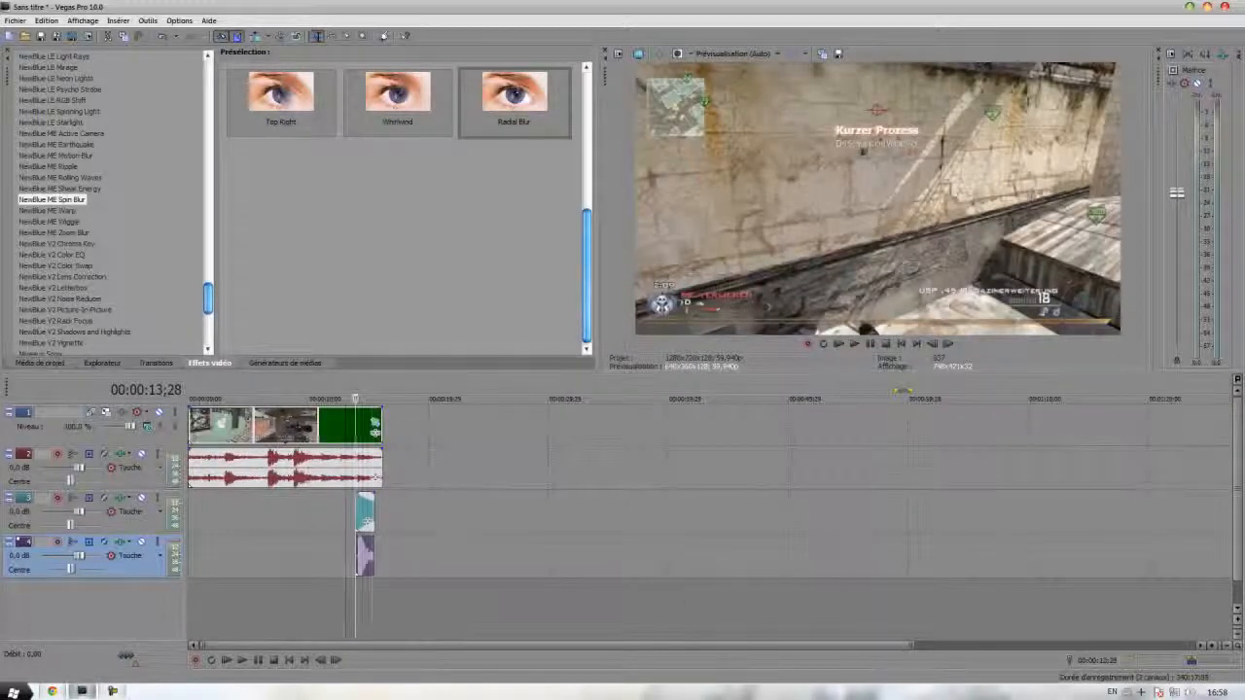
Delete the gameplay clip's original audio together with its track.
{"action": "right_click", "coordinate": [471, 479]}
{"action": "left_click", "coordinate": [516, 524]}
{"action": "scroll", "coordinate": [598, 443], "scroll_direction": "up", "scroll_amount": 3}
{"action": "scroll", "coordinate": [809, 496], "scroll_direction": "down", "scroll_amount": 3}
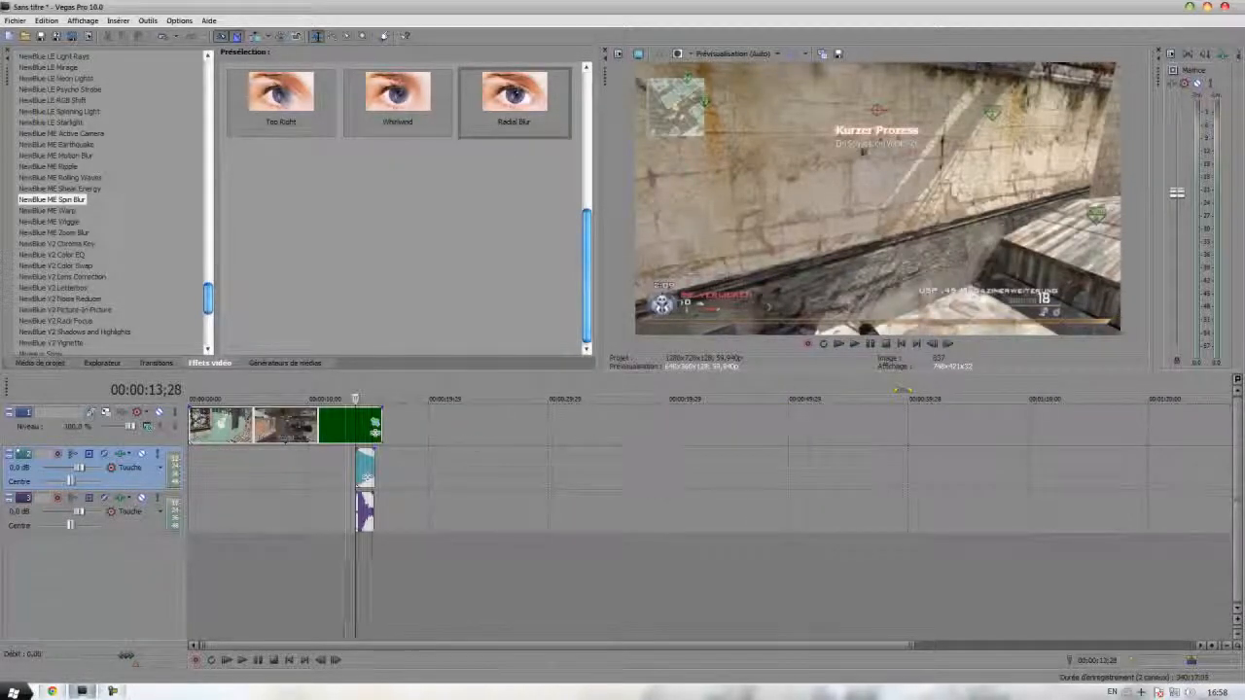
Move the bass drop and the second sound so both start at 00:00:10;16, and check their waveforms.
{"action": "left_click_drag", "start_coordinate": [372, 471], "coordinate": [327, 474]}
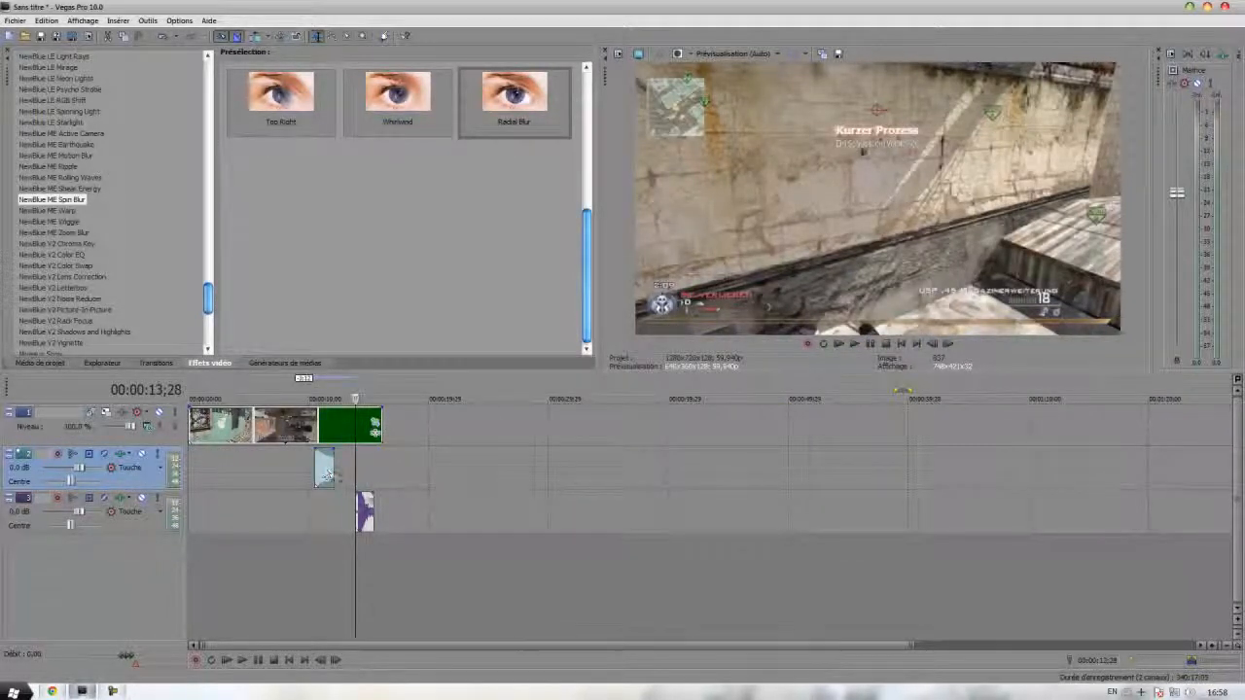
{"action": "left_click_drag", "start_coordinate": [365, 511], "coordinate": [326, 511]}
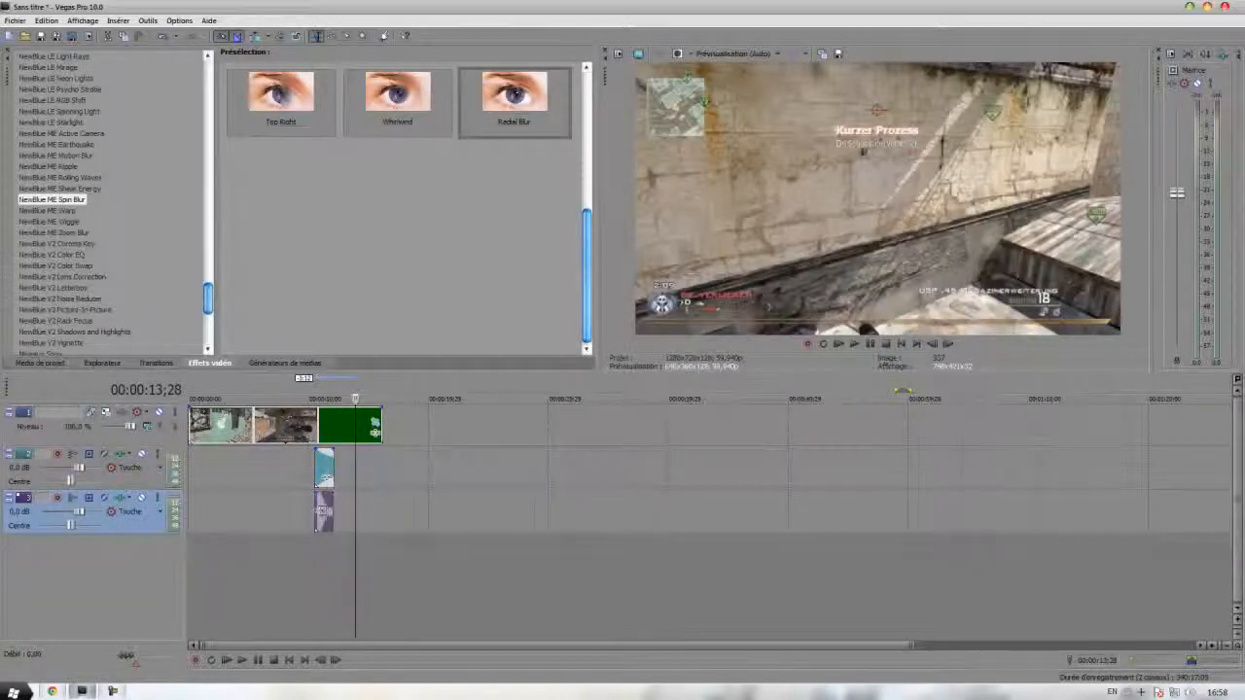
{"action": "left_click", "coordinate": [318, 512]}
{"action": "scroll", "coordinate": [718, 512], "scroll_direction": "up", "scroll_amount": 5}
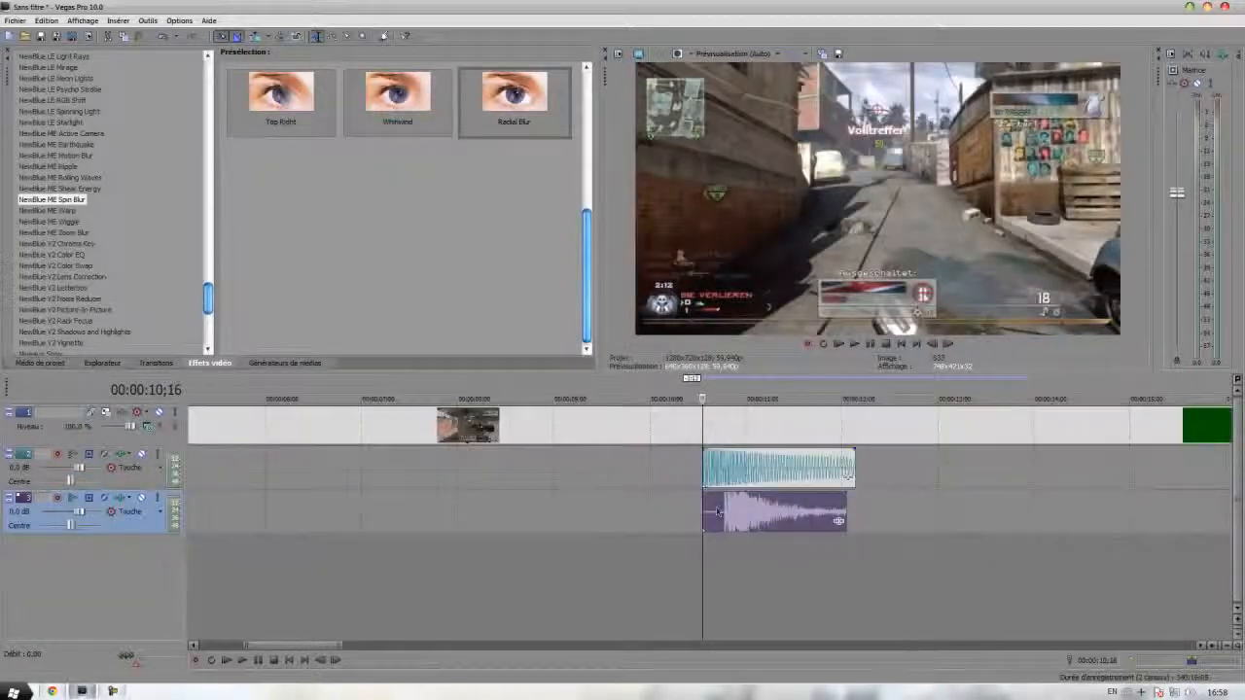
{"action": "left_click", "coordinate": [422, 422]}
{"action": "left_click", "coordinate": [703, 429]}
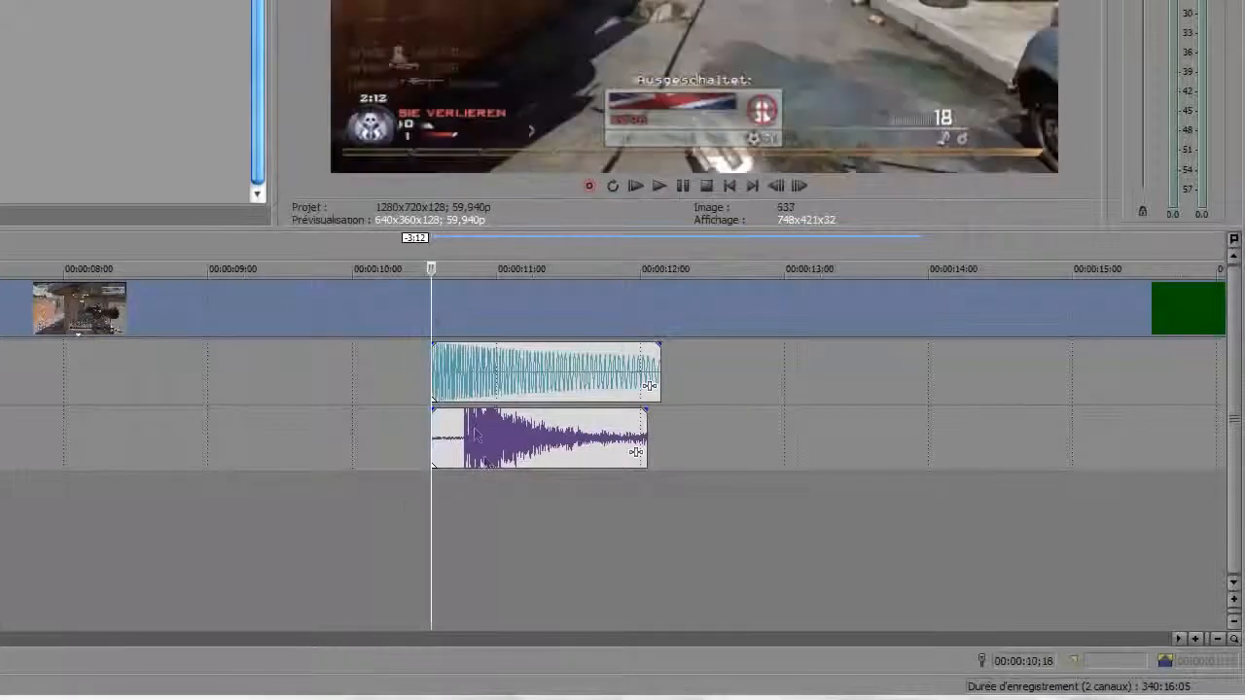
{"action": "left_click", "coordinate": [497, 443]}
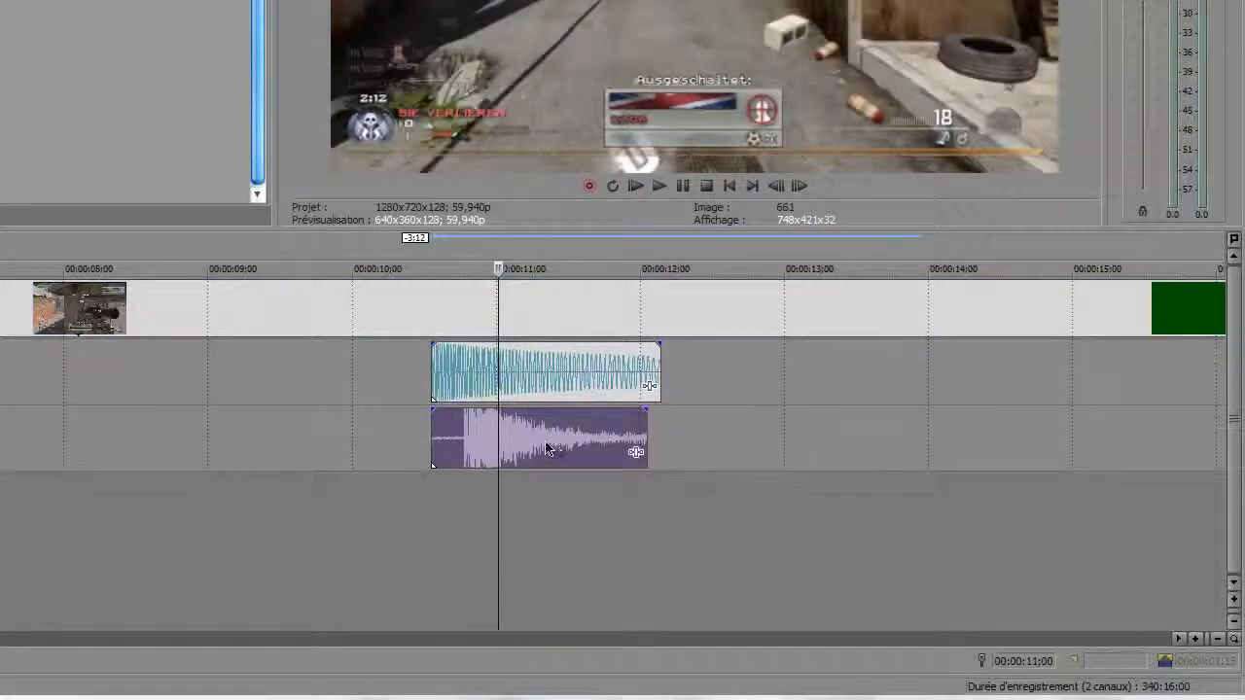
Place a copy of the second sound earlier on its track, reverse it, and trim the quiet part at its end.
{"action": "left_click_drag", "start_coordinate": [355, 441], "coordinate": [256, 439]}
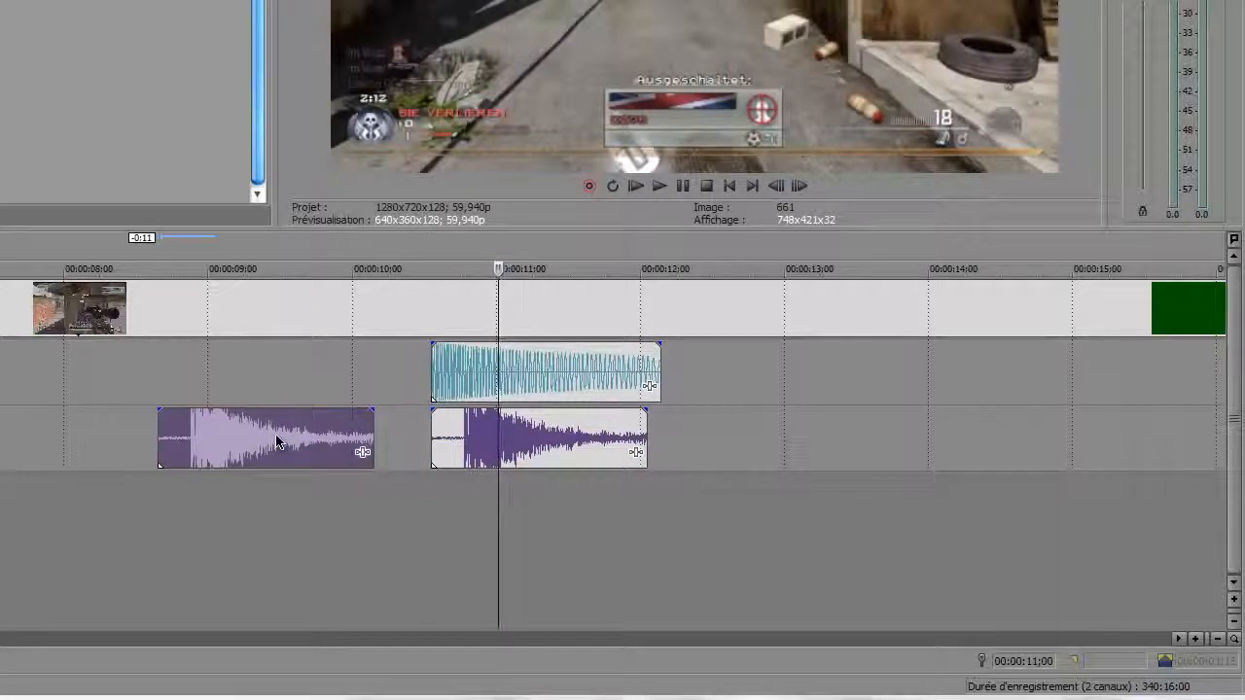
{"action": "right_click", "coordinate": [277, 442]}
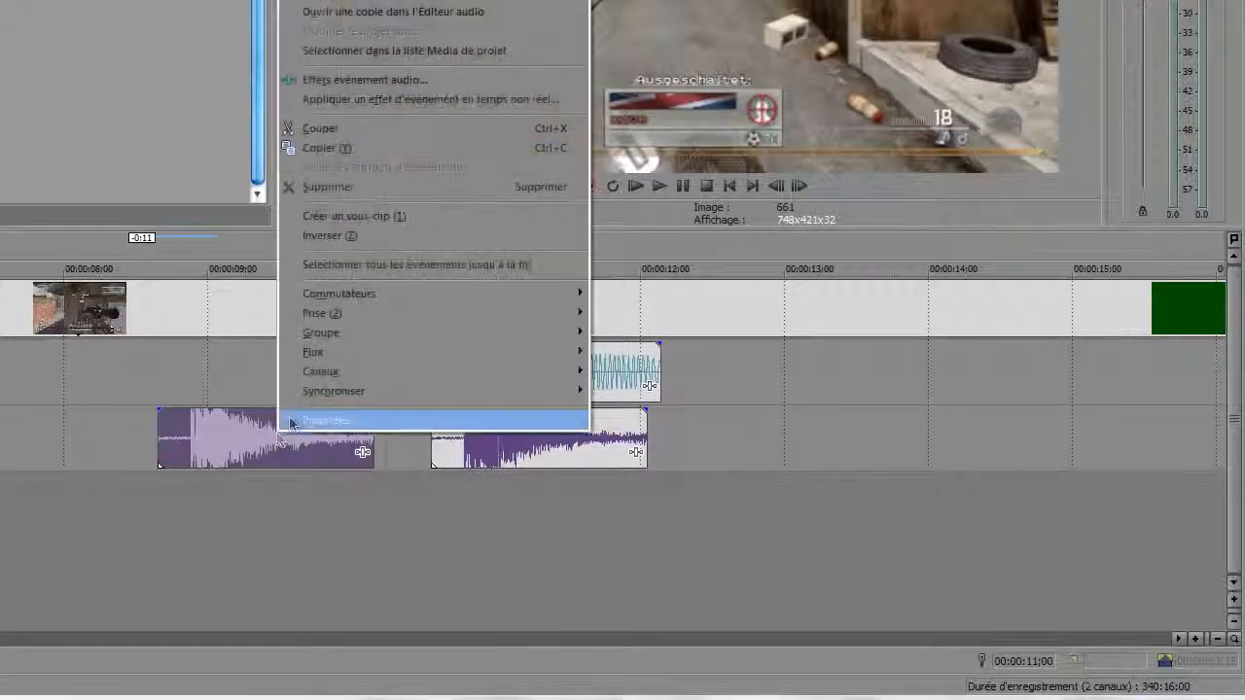
{"action": "left_click", "coordinate": [339, 240]}
{"action": "left_click_drag", "start_coordinate": [340, 432], "coordinate": [351, 466]}
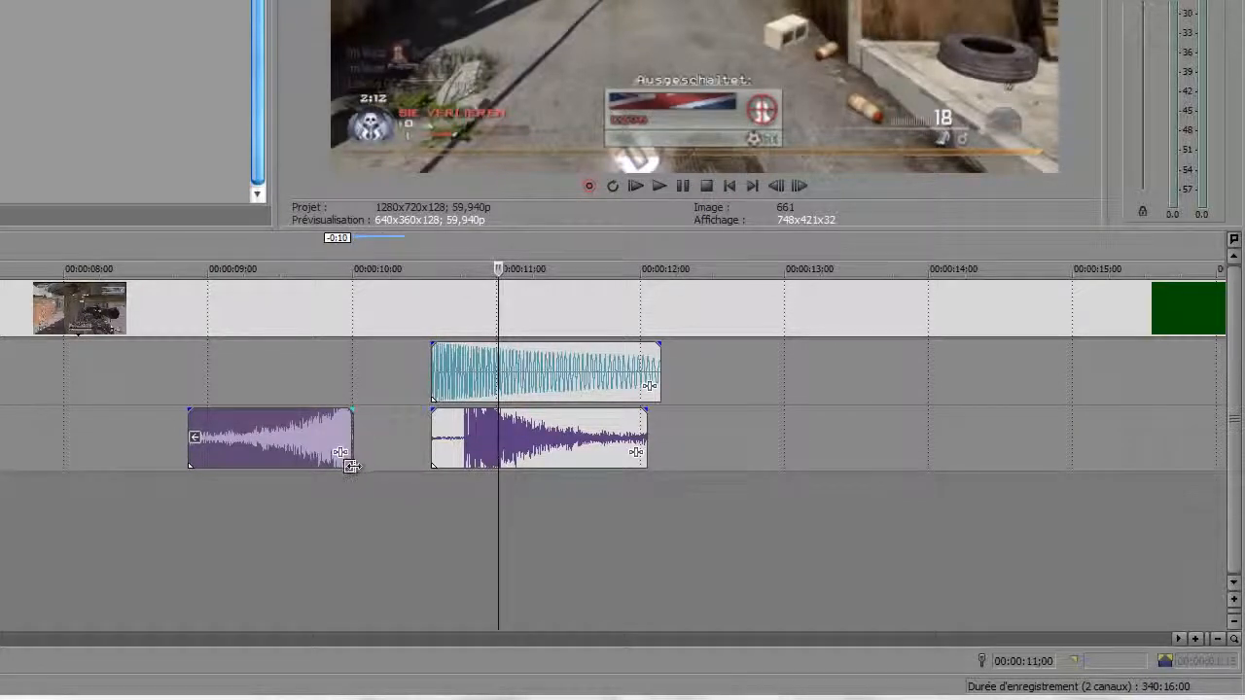
{"action": "mouse_move", "coordinate": [198, 415]}
{"action": "left_mouse_down"}
{"action": "mouse_move", "coordinate": [356, 408]}
{"action": "mouse_move", "coordinate": [327, 420]}
{"action": "left_mouse_up"}
{"action": "right_click", "coordinate": [325, 415]}
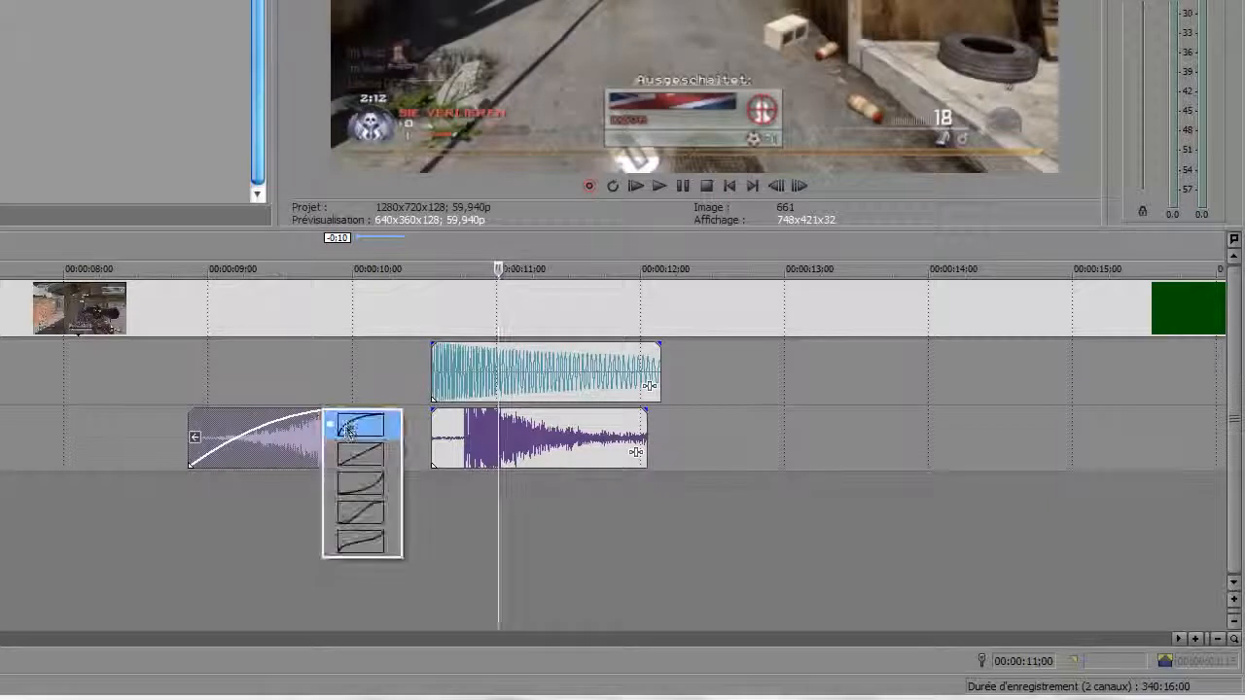
{"action": "left_click", "coordinate": [227, 383]}
{"action": "key", "text": "ctrl+z"}
{"action": "key", "text": "ctrl+z"}
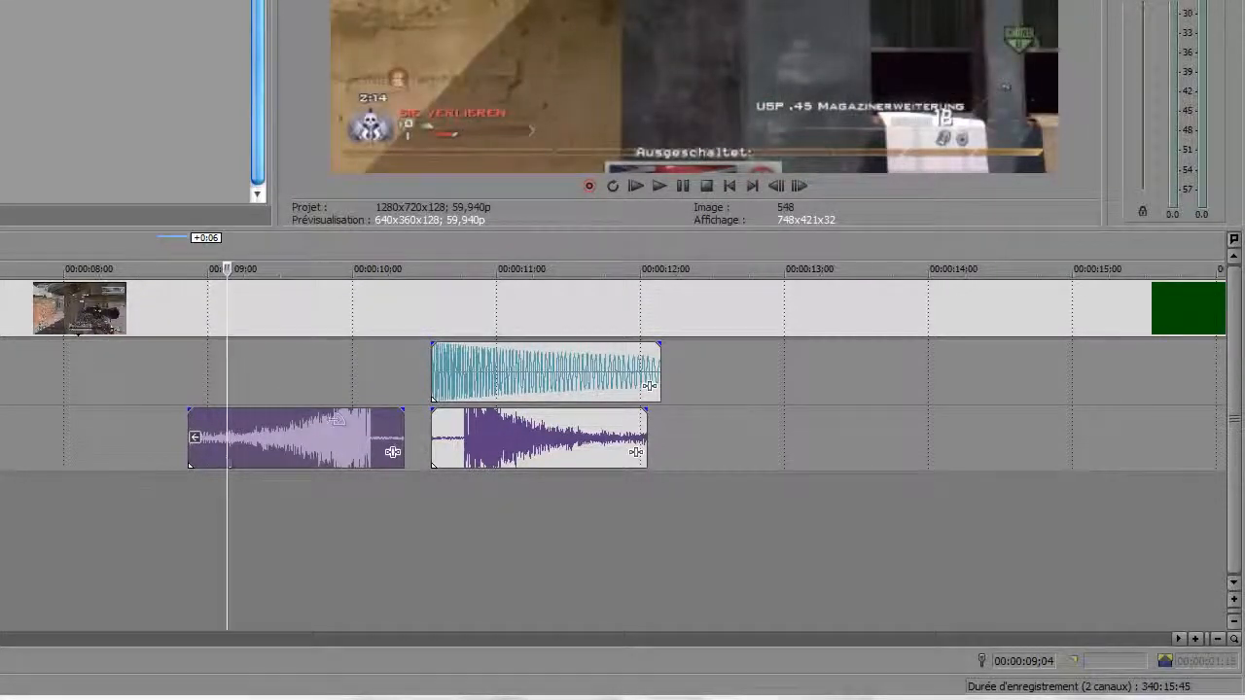
Trim the quiet part off the reversed copy's end and move it directly against the second sound's main hit.
{"action": "left_click_drag", "start_coordinate": [397, 433], "coordinate": [342, 480]}
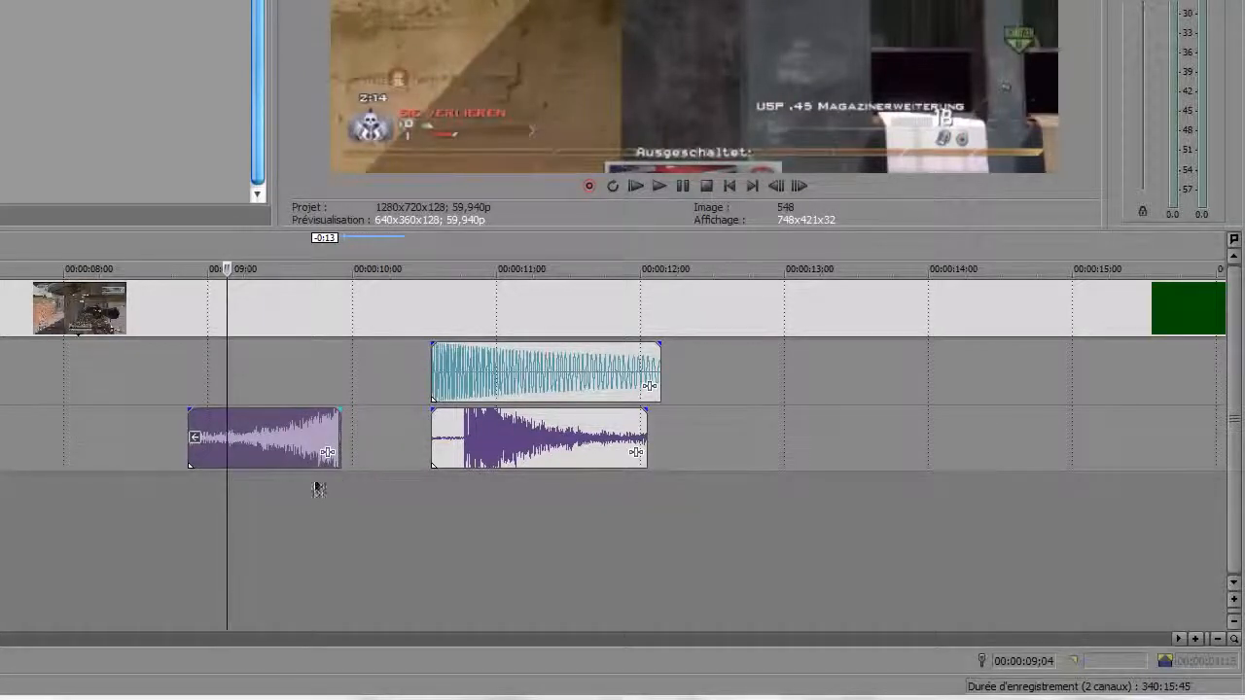
{"action": "left_click_drag", "start_coordinate": [334, 443], "coordinate": [367, 440]}
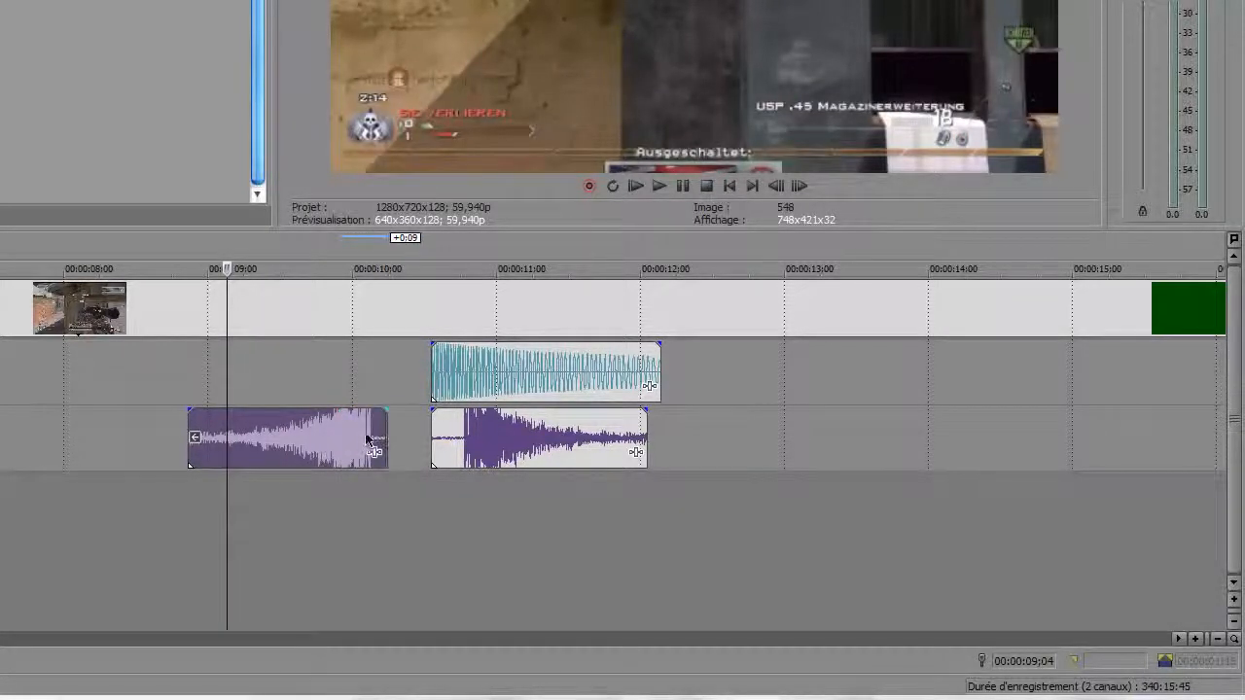
{"action": "left_click_drag", "start_coordinate": [373, 263], "coordinate": [340, 277]}
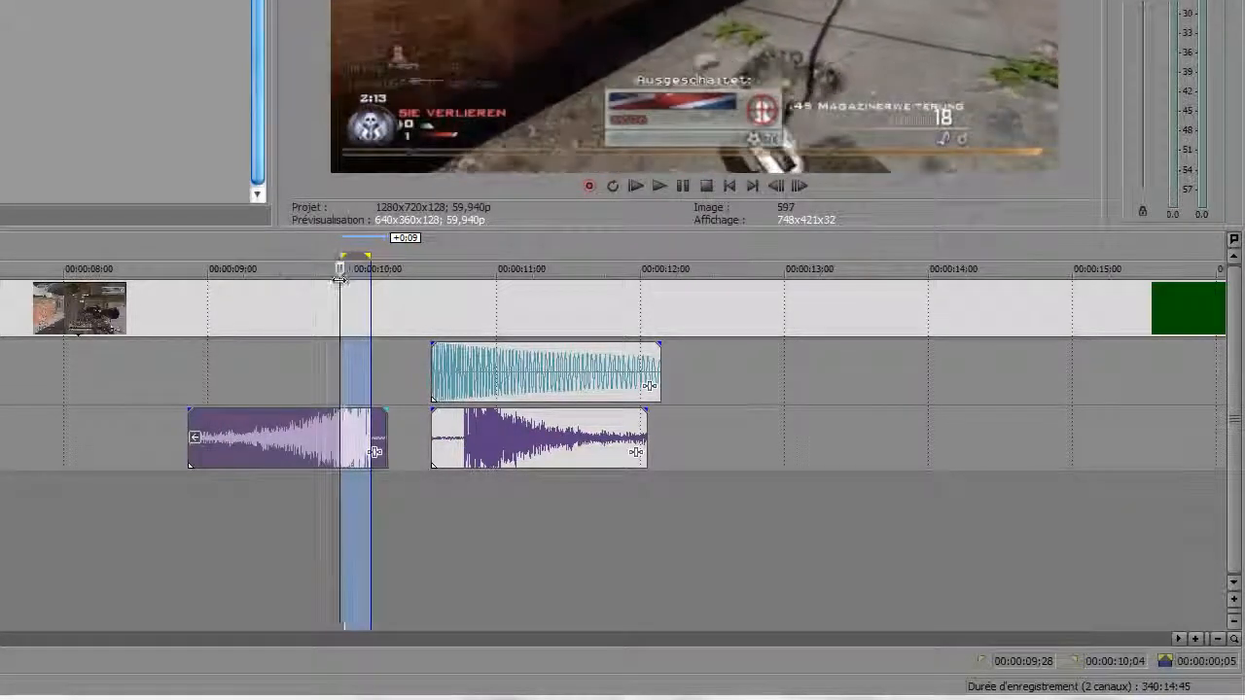
{"action": "left_click_drag", "start_coordinate": [386, 439], "coordinate": [381, 467]}
Add a fade-in across the full length of the reversed copy and give it a linear curve.
{"action": "left_click_drag", "start_coordinate": [281, 411], "coordinate": [428, 417]}
{"action": "right_click", "coordinate": [407, 415]}
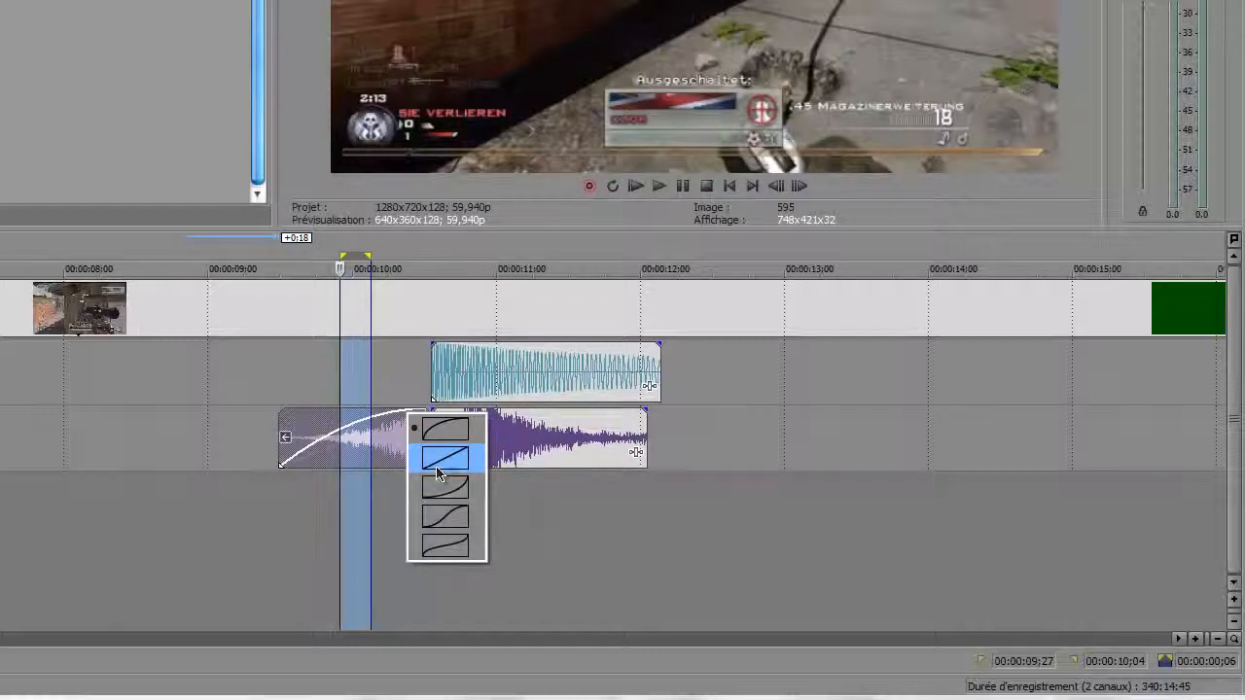
{"action": "left_click", "coordinate": [437, 472]}
{"action": "left_click", "coordinate": [289, 362]}
Trim the quiet beginning off the second sound and shift it to start with the bass drop at 00:00:10;16.
{"action": "left_click_drag", "start_coordinate": [802, 195], "coordinate": [803, 195]}
{"action": "left_click_drag", "start_coordinate": [434, 443], "coordinate": [464, 459]}
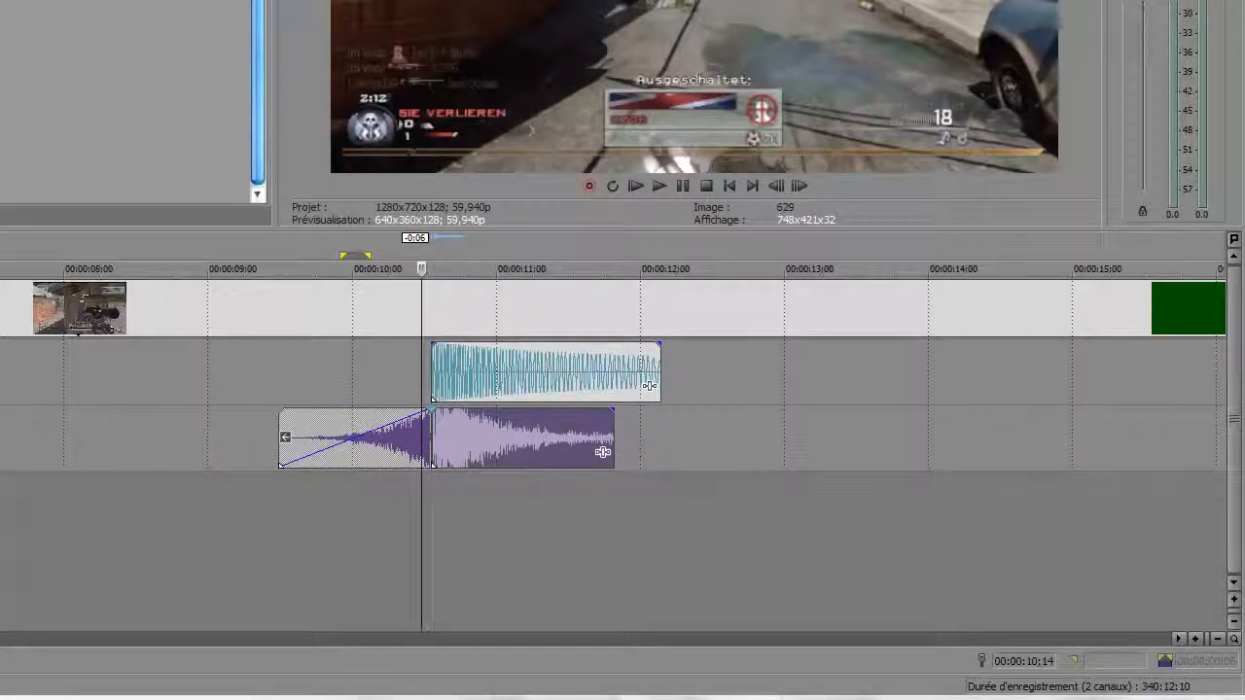
{"action": "left_click", "coordinate": [388, 443]}
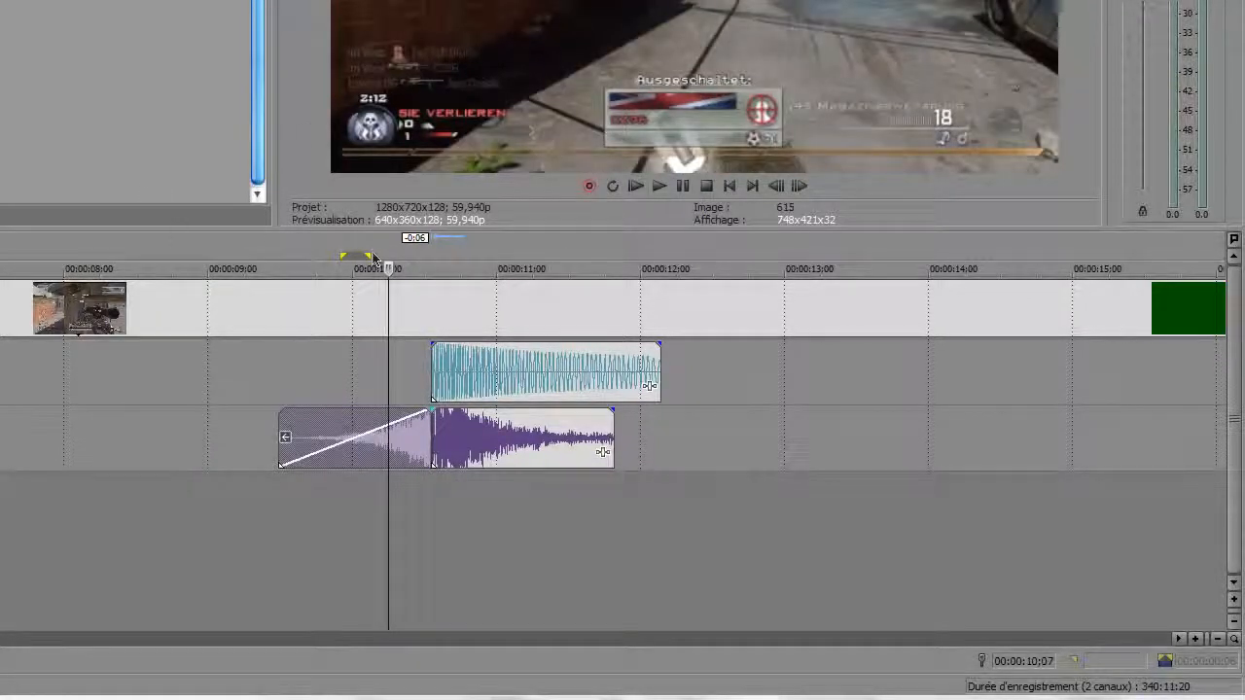
Apply a fade-out across the full length of the bass drop.
{"action": "mouse_move", "coordinate": [510, 383]}
{"action": "left_mouse_down"}
{"action": "mouse_move", "coordinate": [567, 369]}
{"action": "mouse_move", "coordinate": [503, 370]}
{"action": "left_mouse_up"}
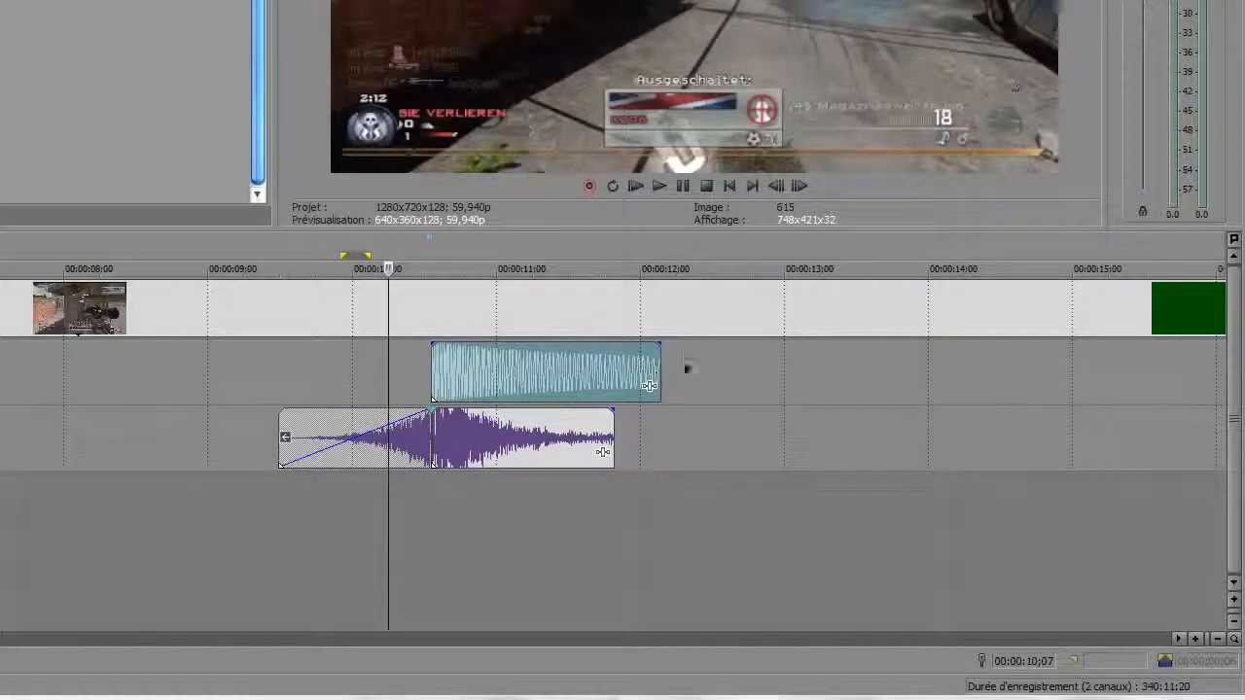
{"action": "scroll", "coordinate": [829, 449], "scroll_direction": "down", "scroll_amount": 6}
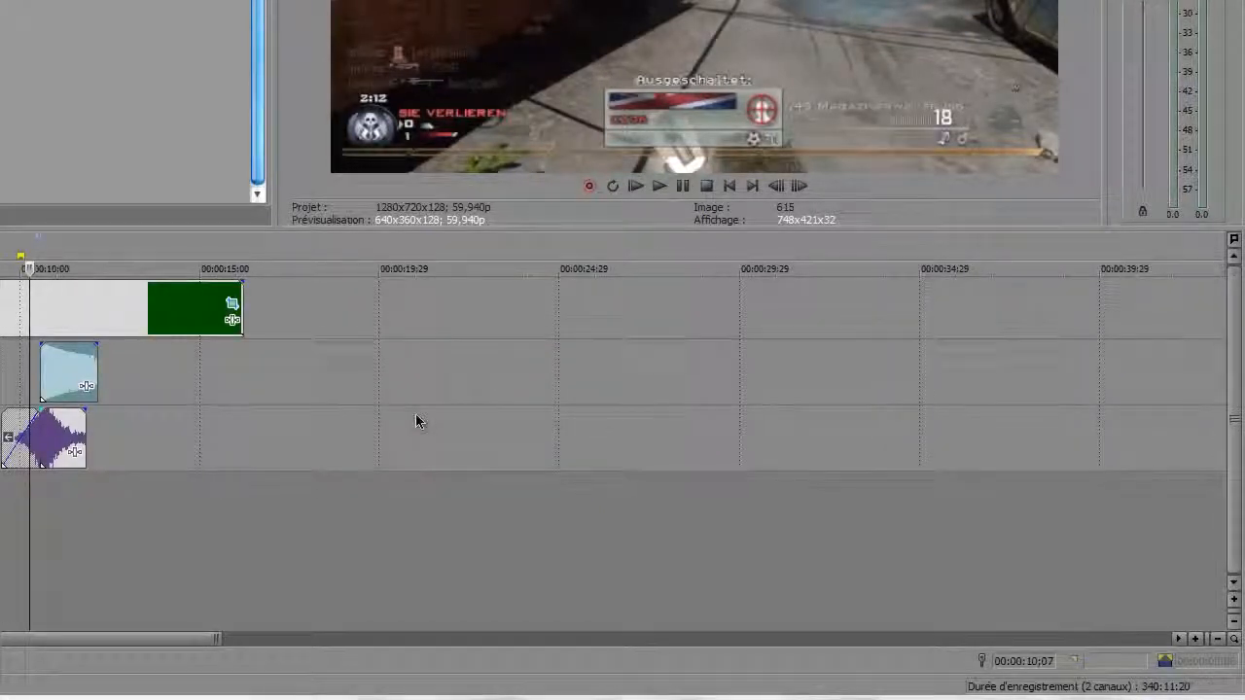
{"action": "scroll", "coordinate": [415, 421], "scroll_direction": "up", "scroll_amount": 6}
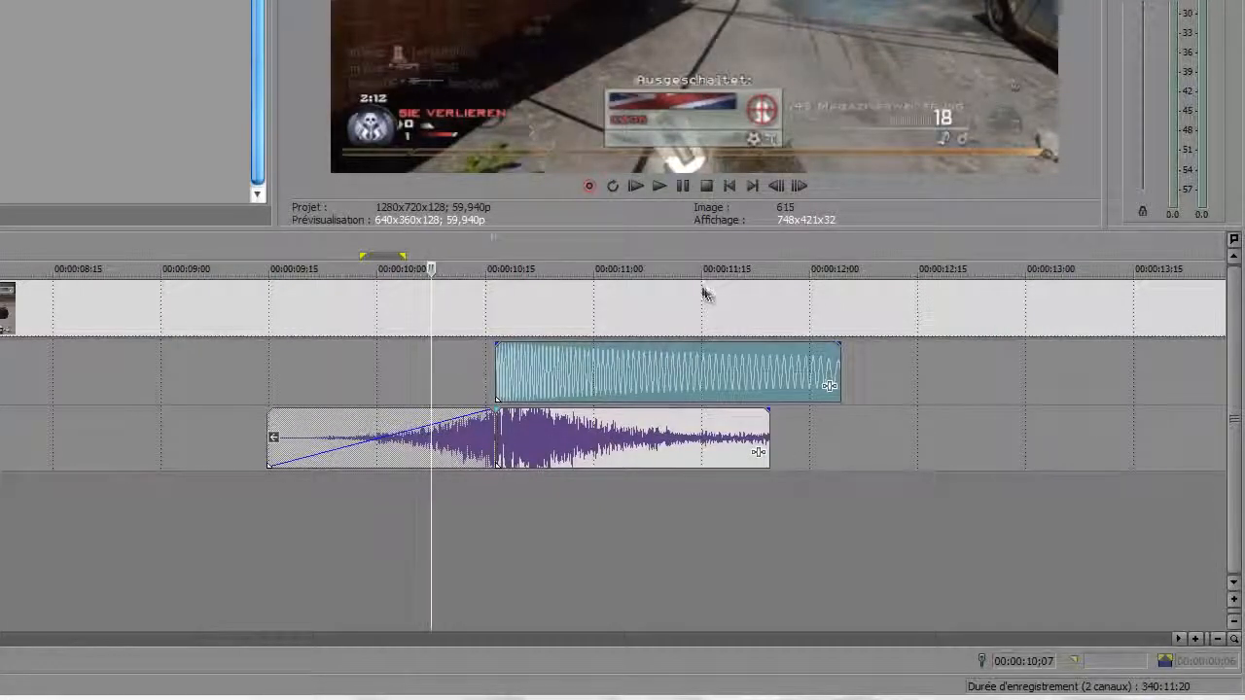
{"action": "mouse_move", "coordinate": [601, 389]}
{"action": "left_mouse_down"}
{"action": "mouse_move", "coordinate": [584, 393]}
{"action": "mouse_move", "coordinate": [602, 392]}
{"action": "left_mouse_up"}
{"action": "mouse_move", "coordinate": [841, 343]}
{"action": "left_mouse_down"}
{"action": "mouse_move", "coordinate": [792, 360]}
{"action": "mouse_move", "coordinate": [462, 364]}
{"action": "left_mouse_up"}
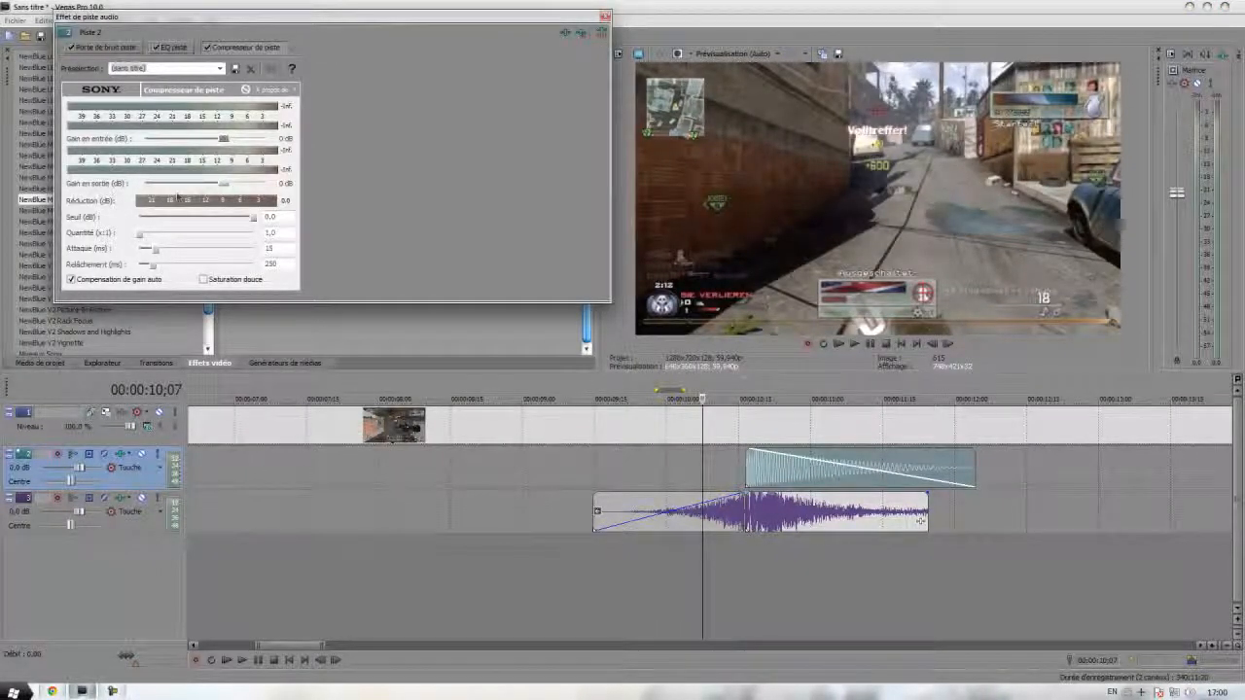
Set the output gain of the track compressor on the bass drop's track to 10 dB and close the audio track effects.
{"action": "left_click_drag", "start_coordinate": [224, 187], "coordinate": [237, 183]}
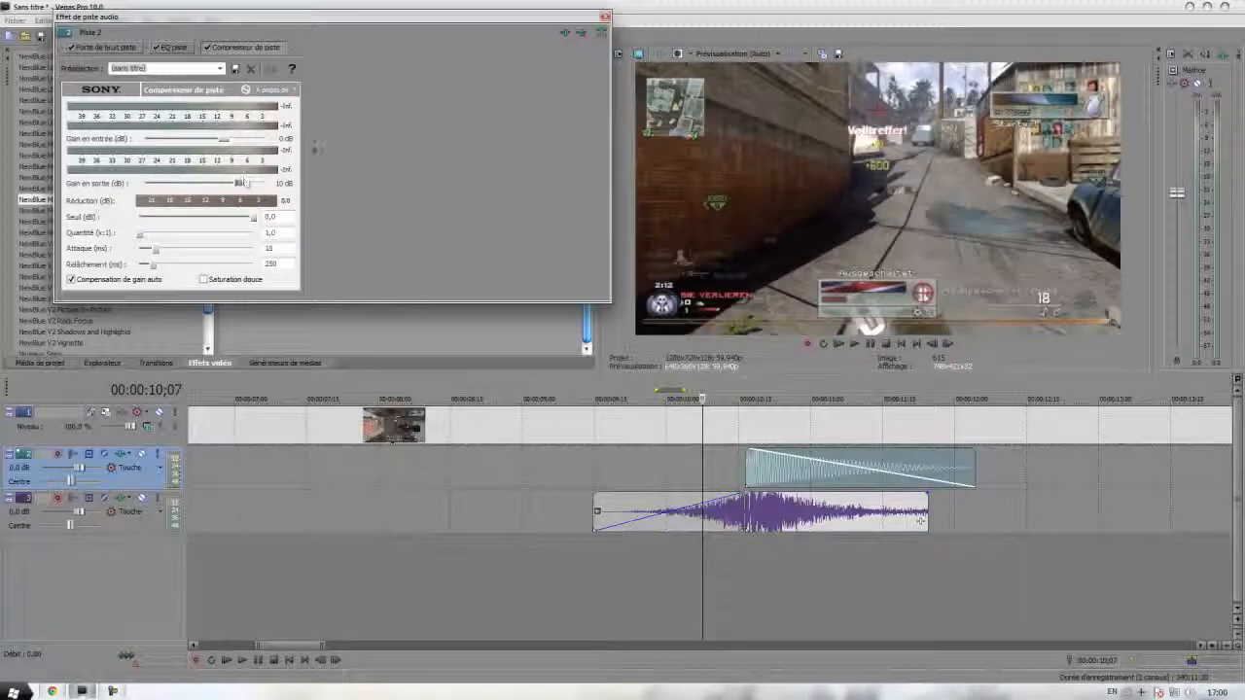
{"action": "left_click", "coordinate": [604, 17]}
{"action": "scroll", "coordinate": [803, 526], "scroll_direction": "down", "scroll_amount": 3}
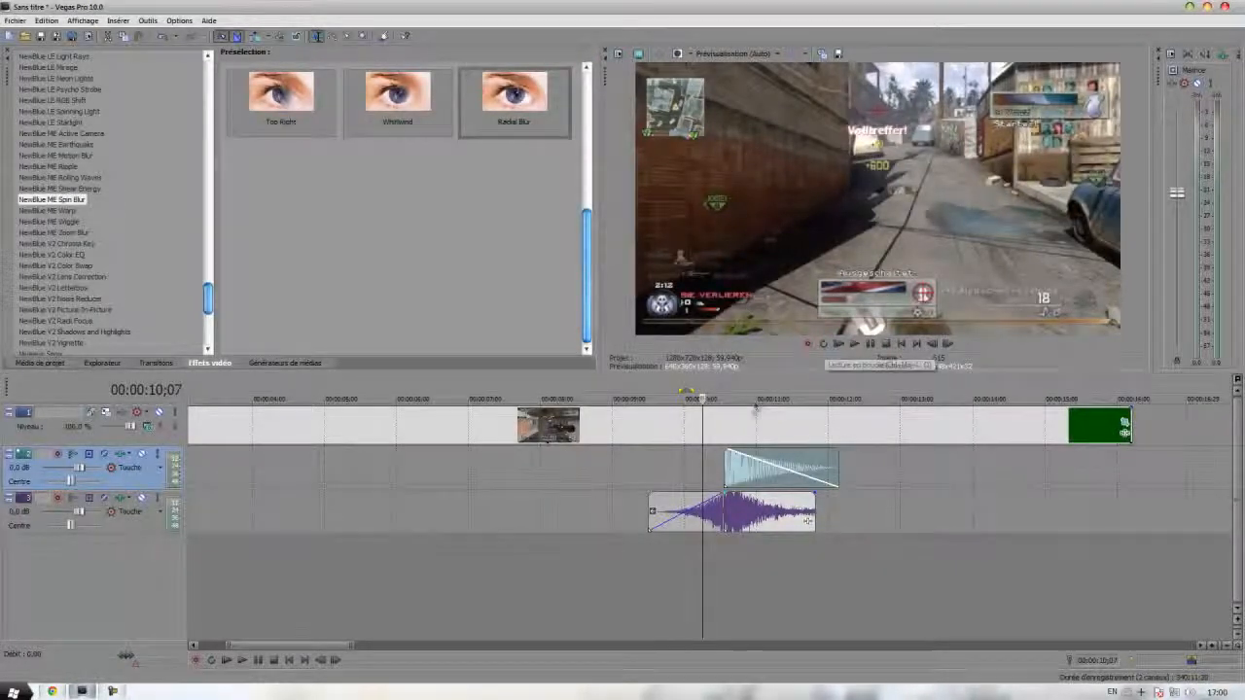
{"action": "left_click", "coordinate": [710, 472]}
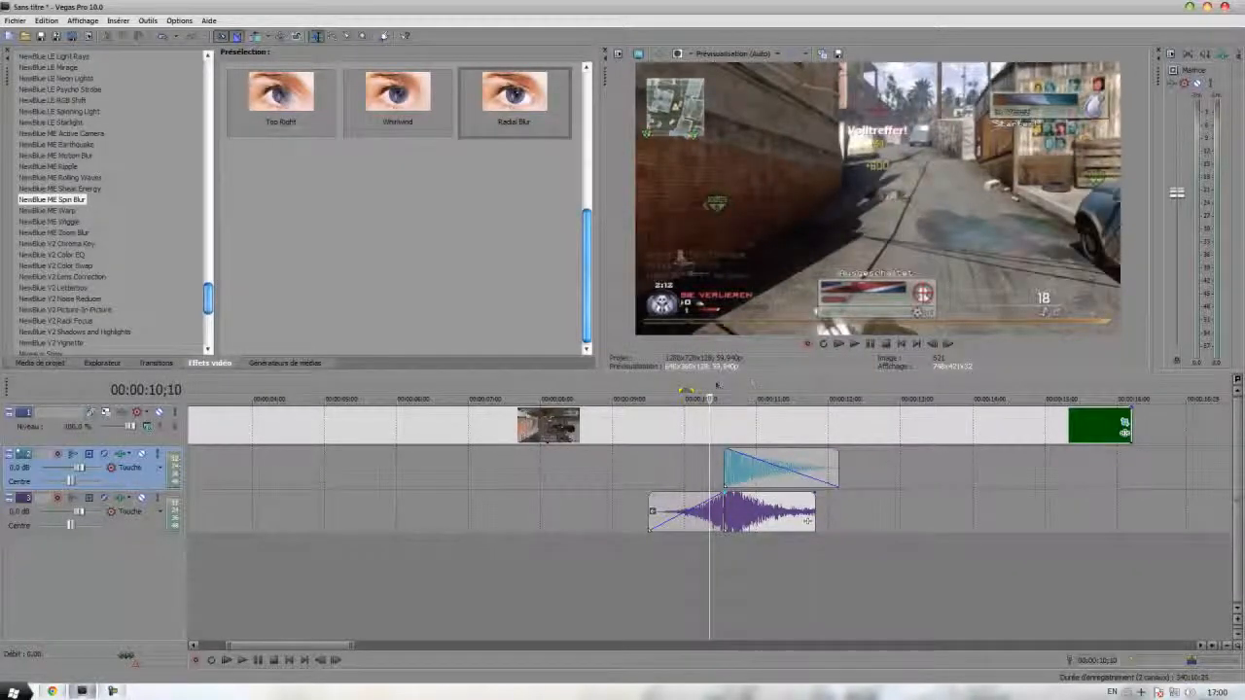
Shift the gameplay clip later so its sniper shot lines up with the start of the bass drop at 00:00:10;16.
{"action": "scroll", "coordinate": [711, 515], "scroll_direction": "down", "scroll_amount": 5}
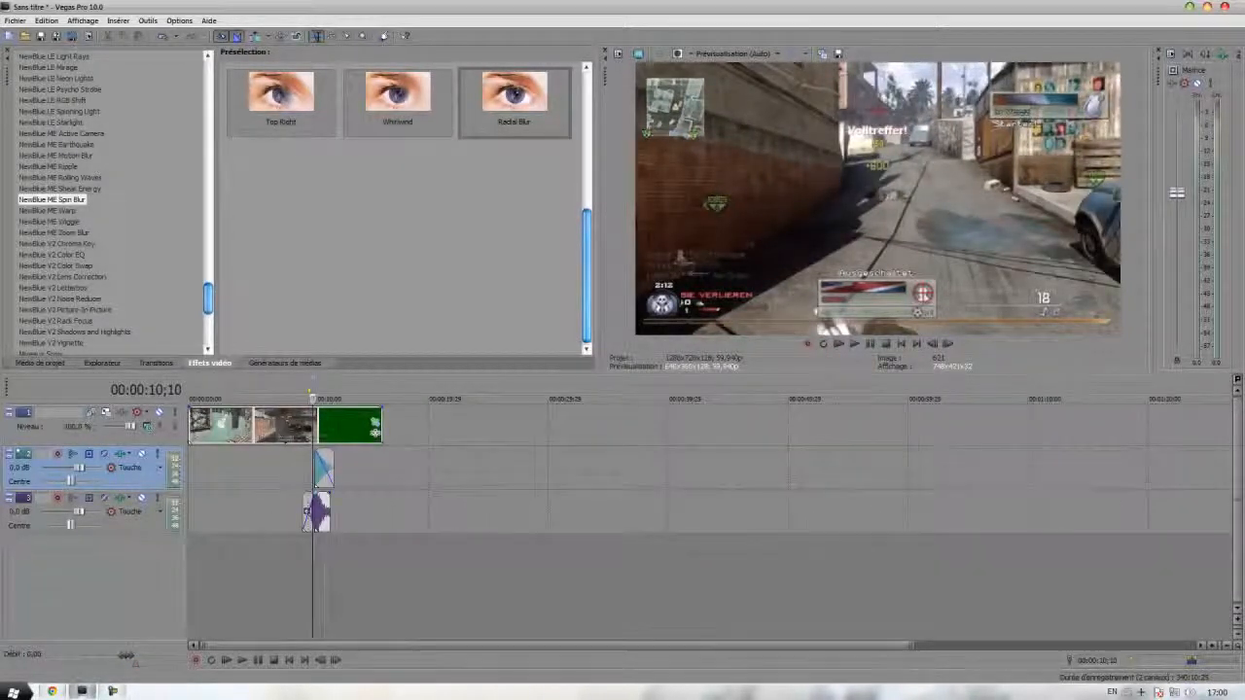
{"action": "left_click", "coordinate": [316, 467]}
{"action": "scroll", "coordinate": [315, 467], "scroll_direction": "up", "scroll_amount": 4}
{"action": "left_click_drag", "start_coordinate": [331, 426], "coordinate": [441, 426]}
{"action": "left_click_drag", "start_coordinate": [696, 440], "coordinate": [667, 438]}
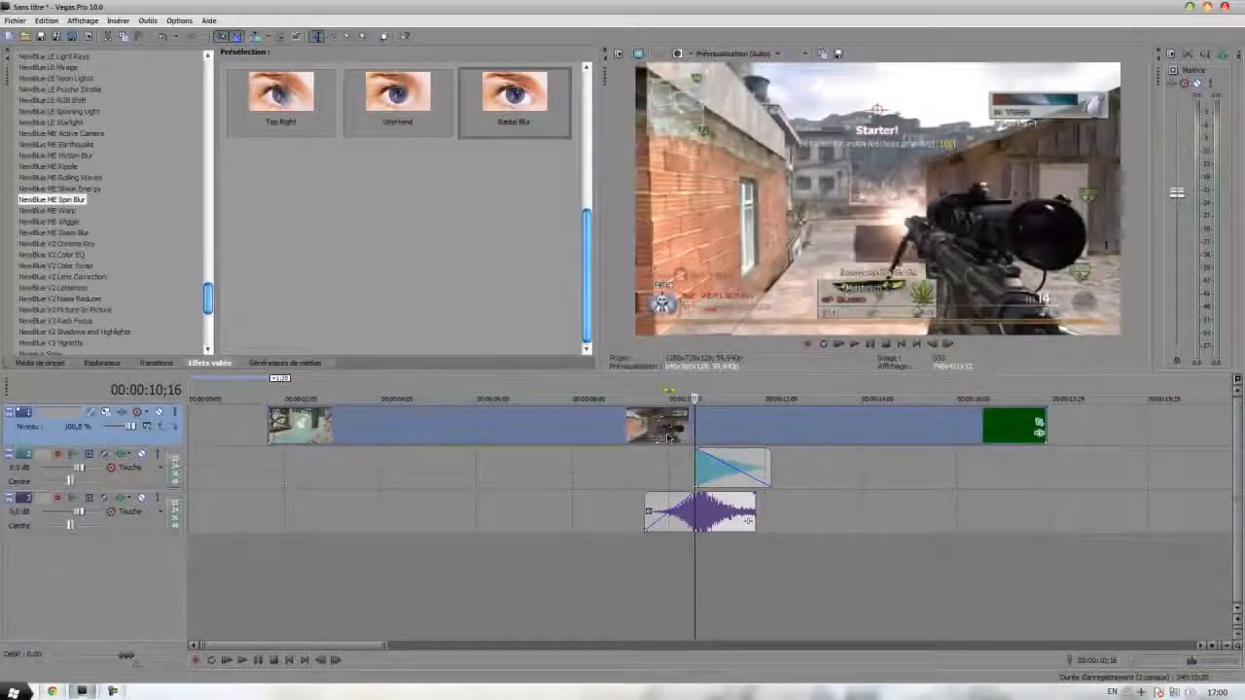
{"action": "scroll", "coordinate": [667, 438], "scroll_direction": "up", "scroll_amount": 5}
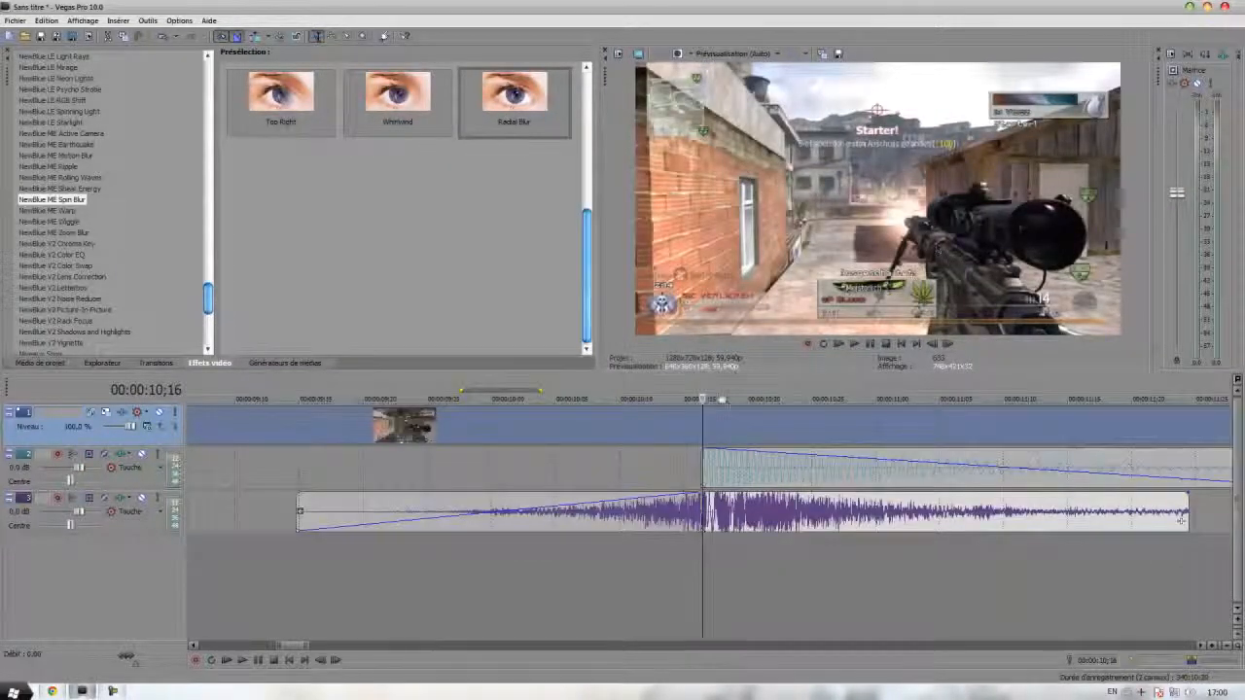
{"action": "left_click_drag", "start_coordinate": [717, 428], "coordinate": [723, 428]}
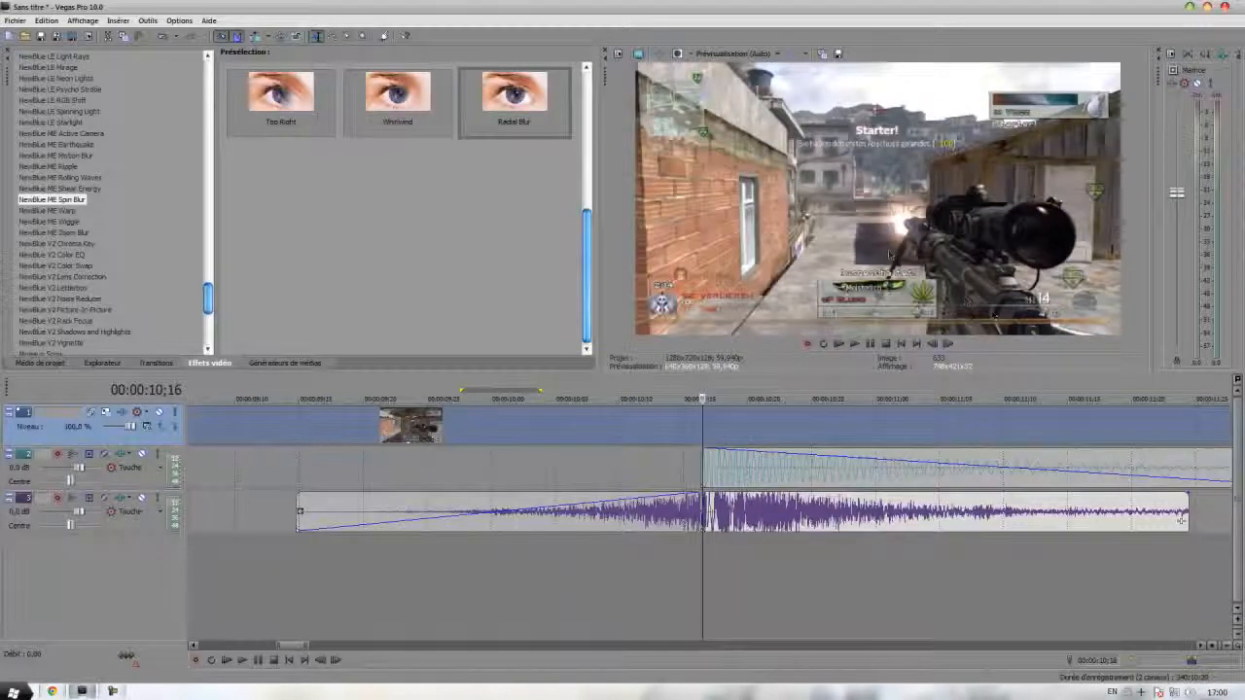
Add the NewBlue V2 Lens Correction effect to the gameplay clip's video event effects chain.
{"action": "scroll", "coordinate": [763, 469], "scroll_direction": "down", "scroll_amount": 5}
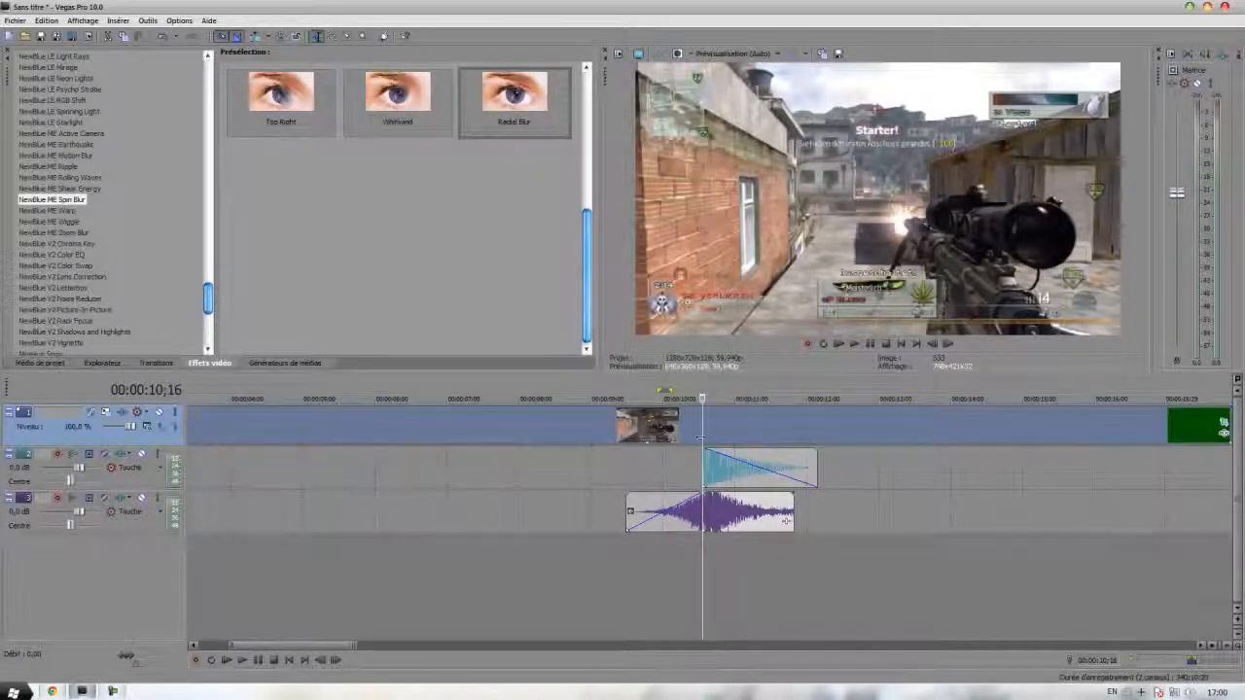
{"action": "scroll", "coordinate": [720, 440], "scroll_direction": "down", "scroll_amount": 5}
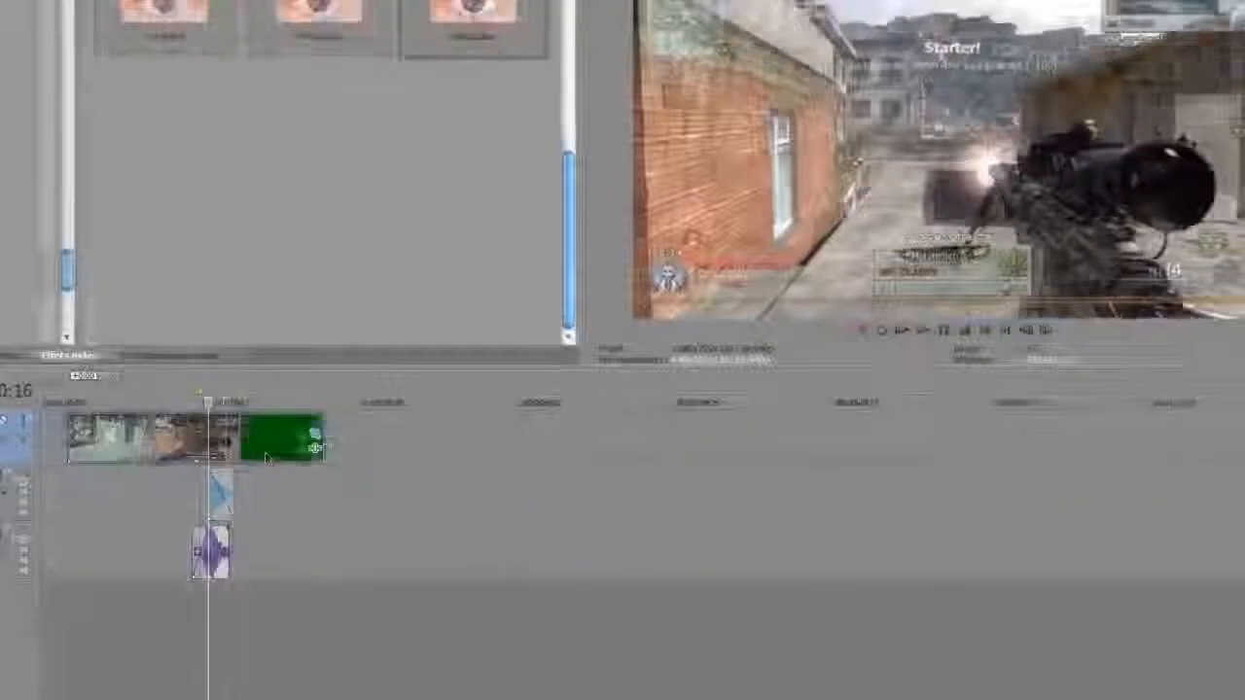
{"action": "scroll", "coordinate": [267, 459], "scroll_direction": "up", "scroll_amount": 5}
{"action": "scroll", "coordinate": [1116, 542], "scroll_direction": "down", "scroll_amount": 3}
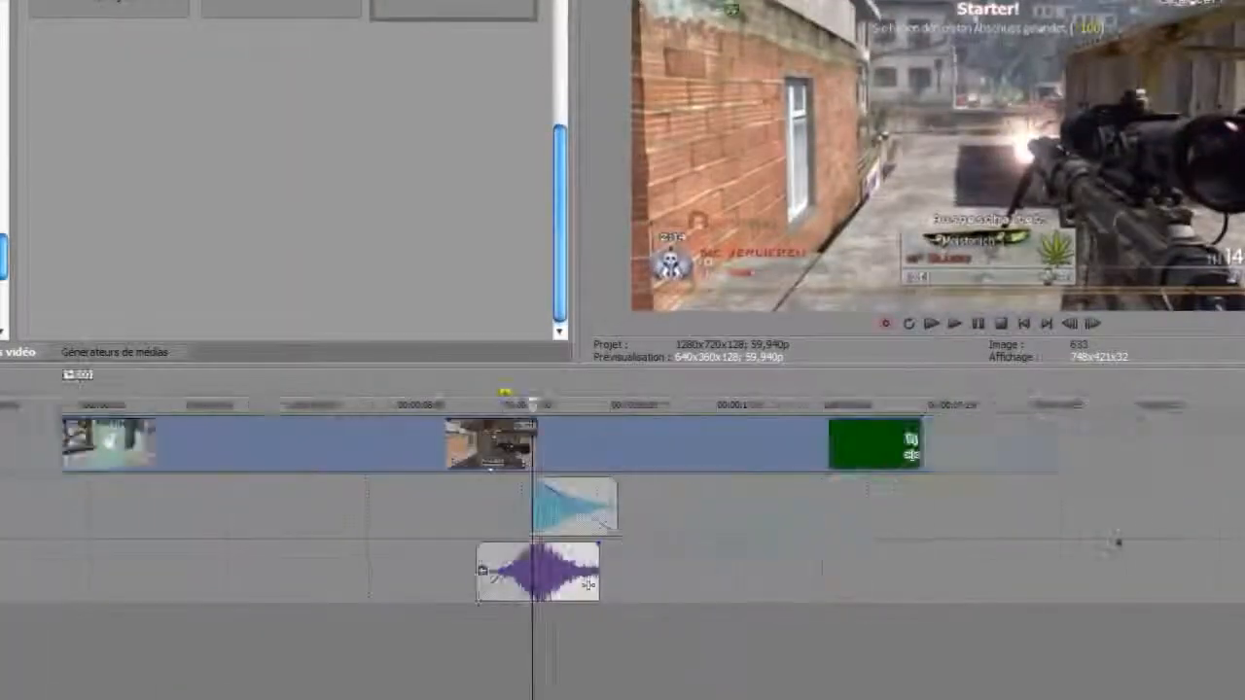
{"action": "left_click", "coordinate": [912, 455]}
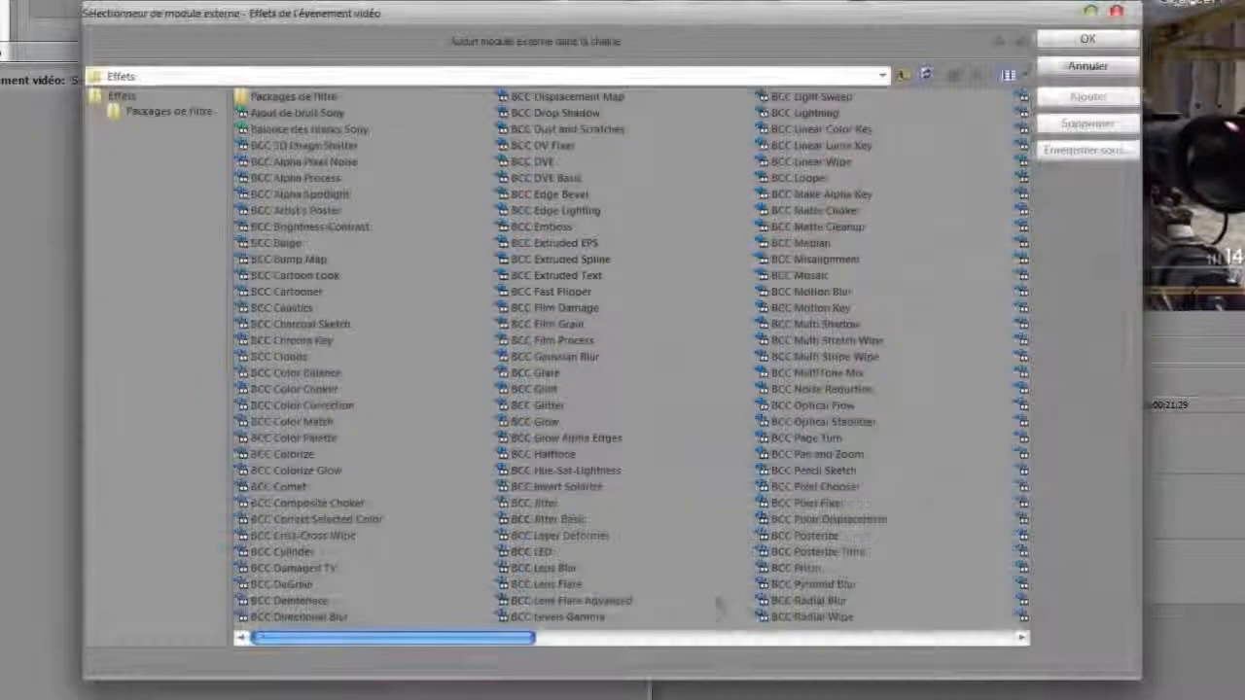
{"action": "left_click_drag", "start_coordinate": [468, 642], "coordinate": [978, 630]}
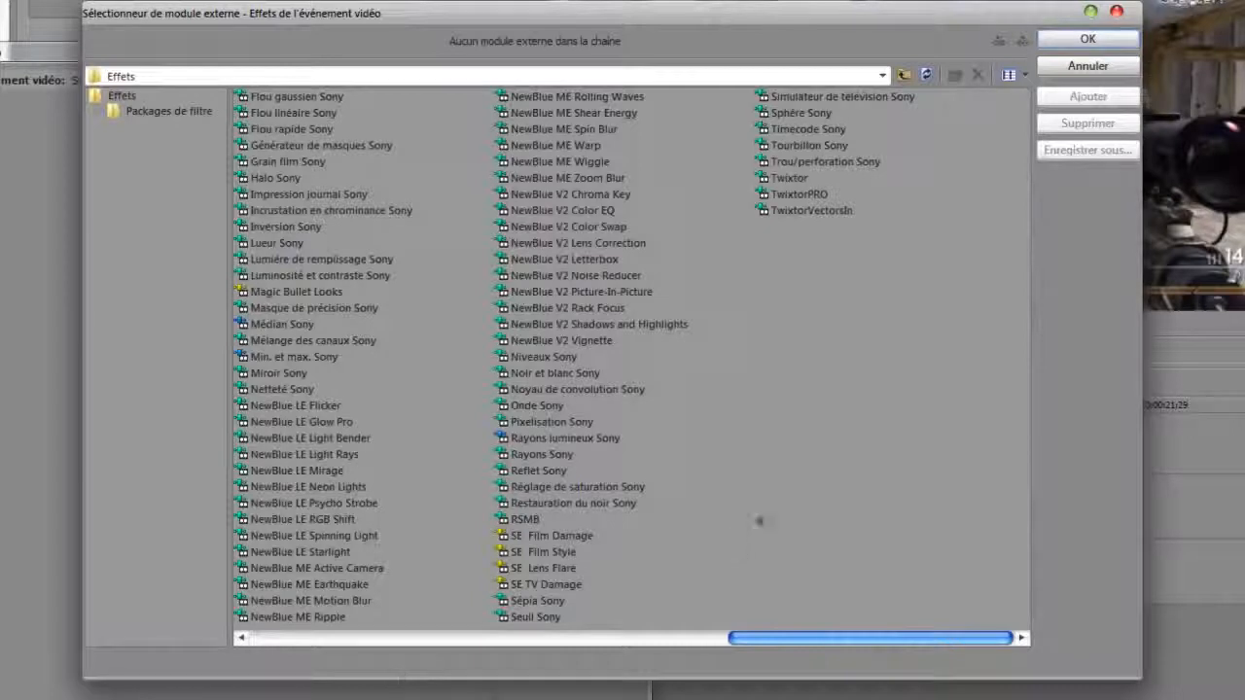
{"action": "left_click_drag", "start_coordinate": [862, 661], "coordinate": [614, 630]}
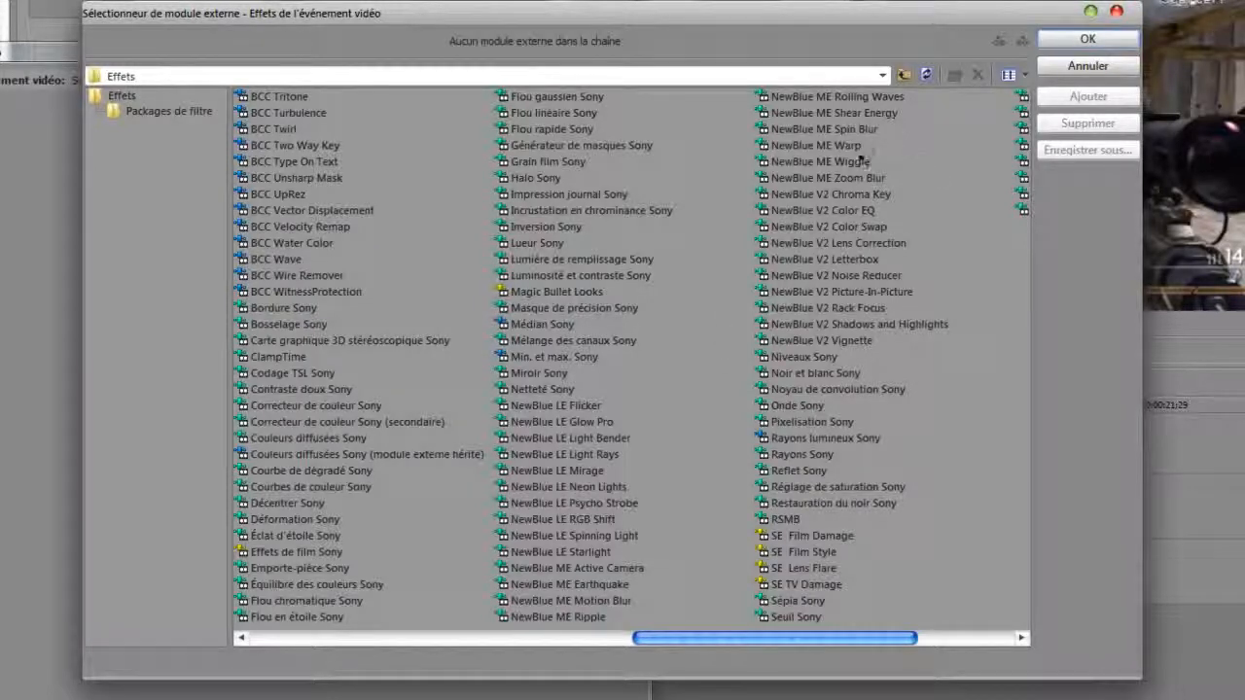
{"action": "left_click", "coordinate": [857, 247]}
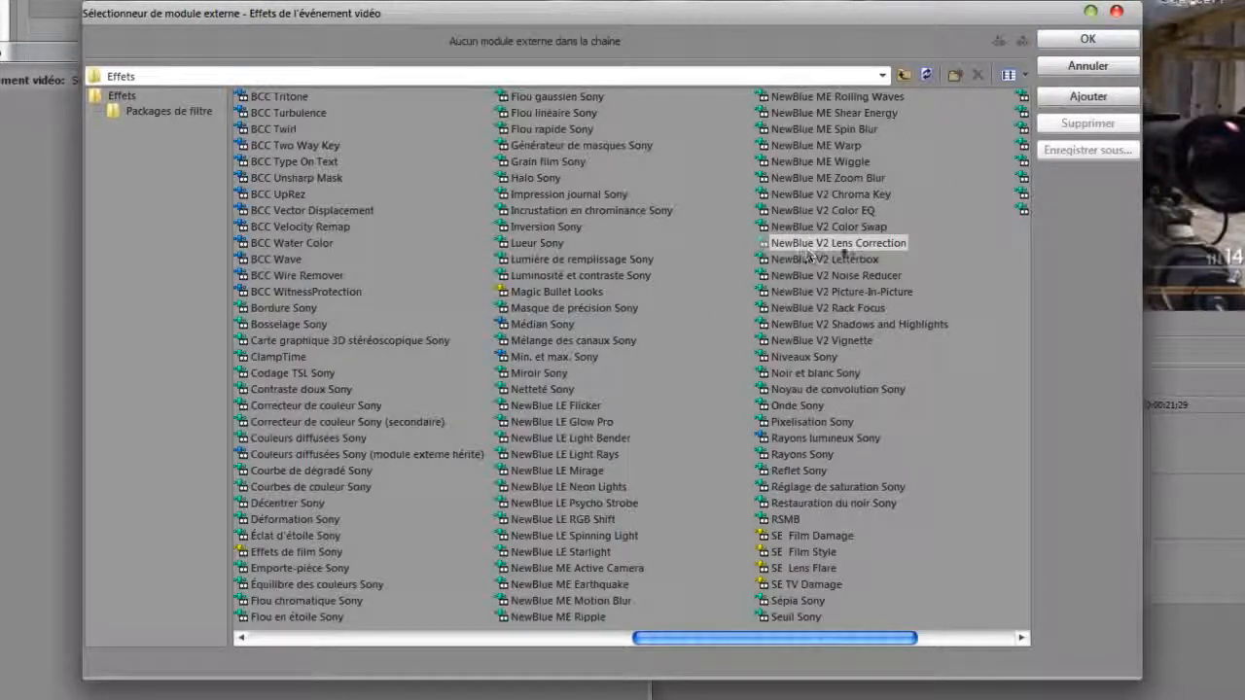
{"action": "left_click", "coordinate": [1114, 102]}
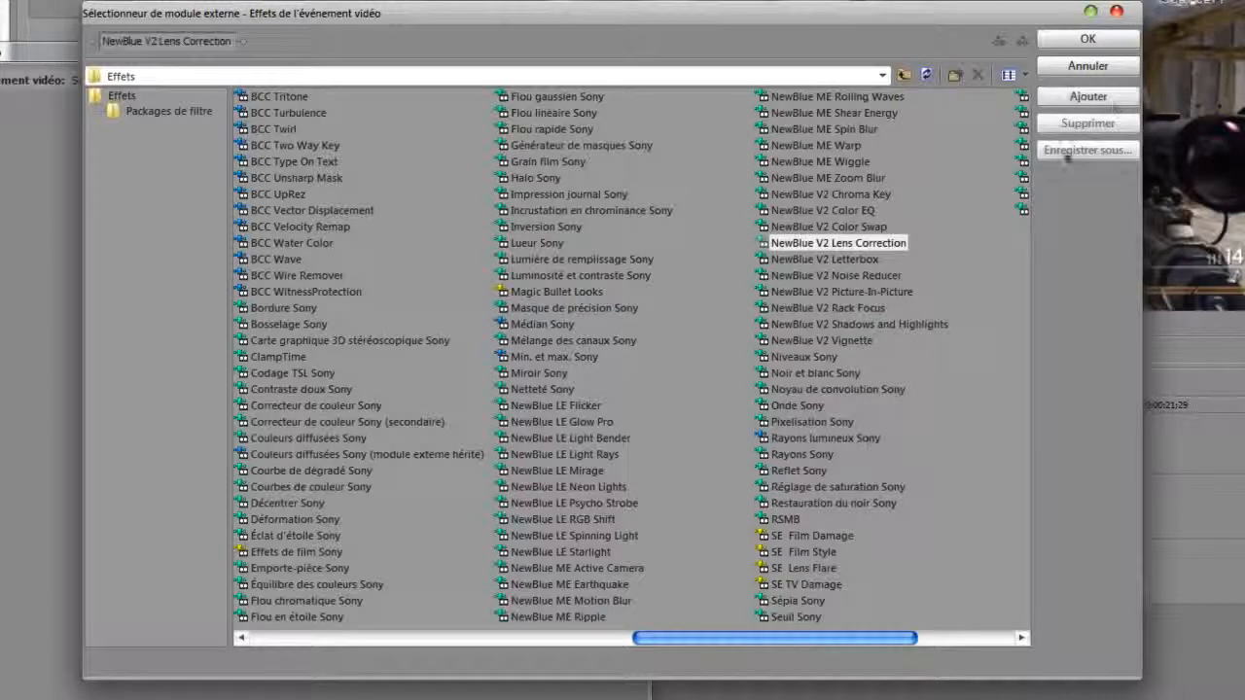
Add the Trou/perforation Sony effect after Lens Correction and confirm the effects chain.
{"action": "left_click_drag", "start_coordinate": [878, 637], "coordinate": [973, 633]}
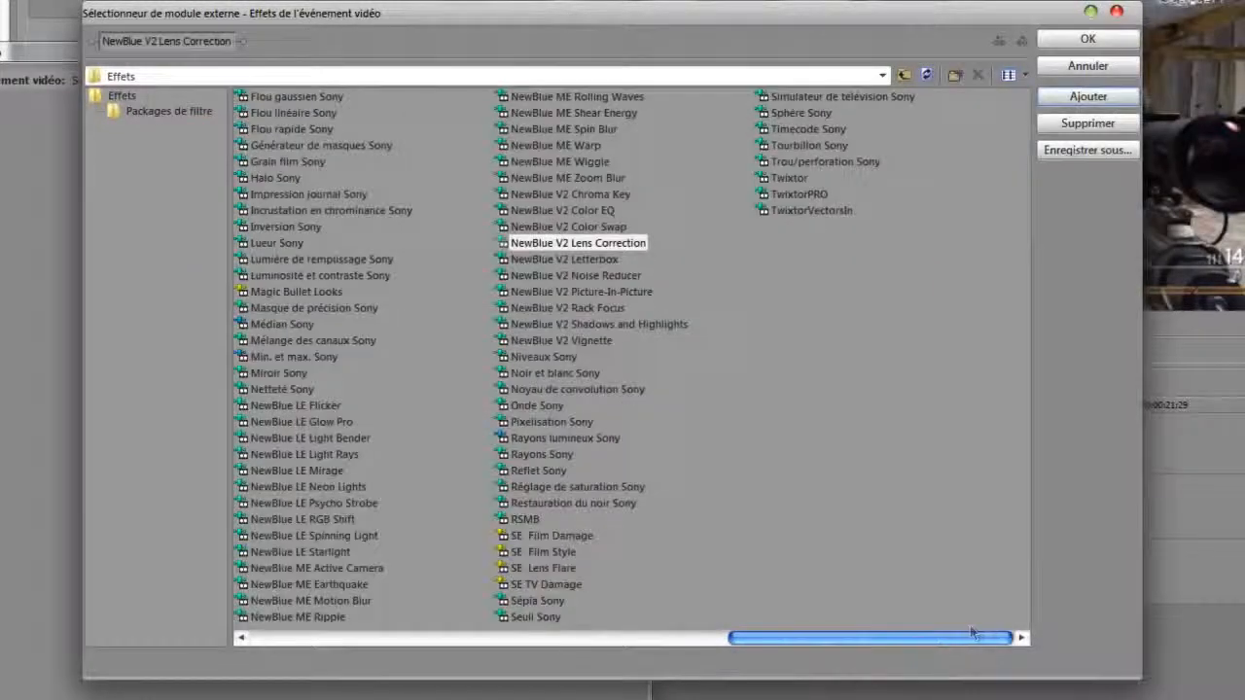
{"action": "left_click", "coordinate": [823, 161]}
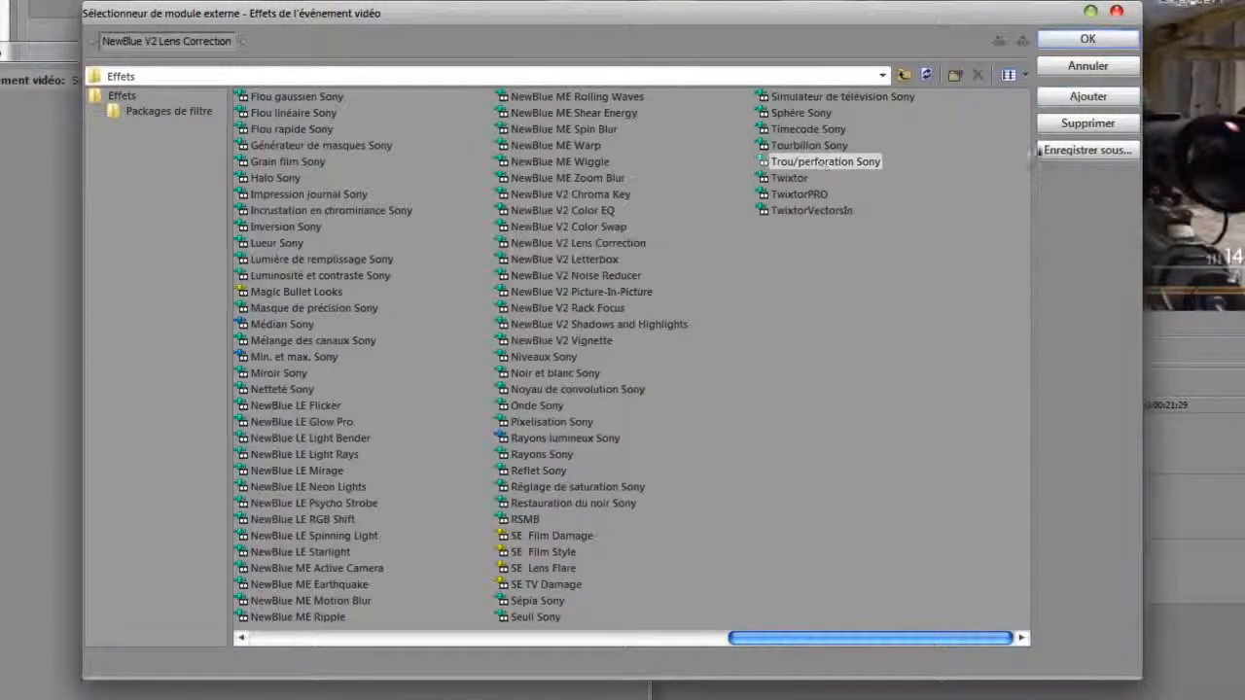
{"action": "left_click", "coordinate": [1109, 98]}
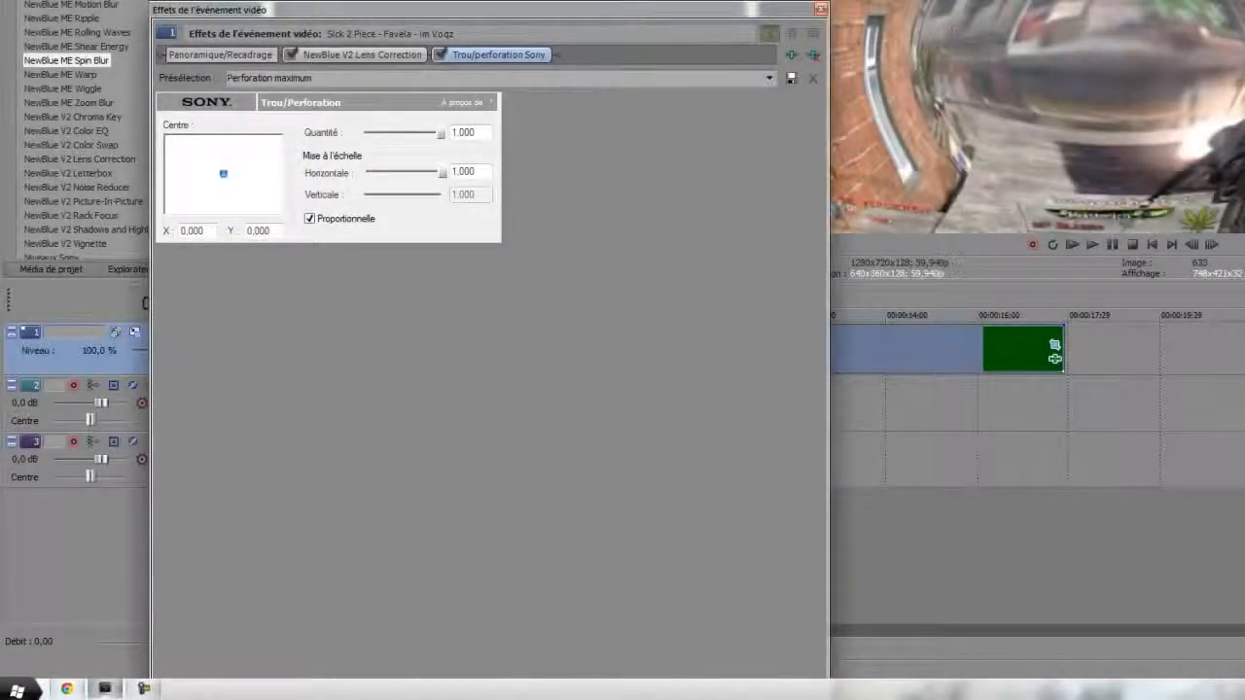
Apply the Reset to None preset to the gameplay clip's NewBlue V2 Lens Correction effect.
{"action": "left_click", "coordinate": [359, 55]}
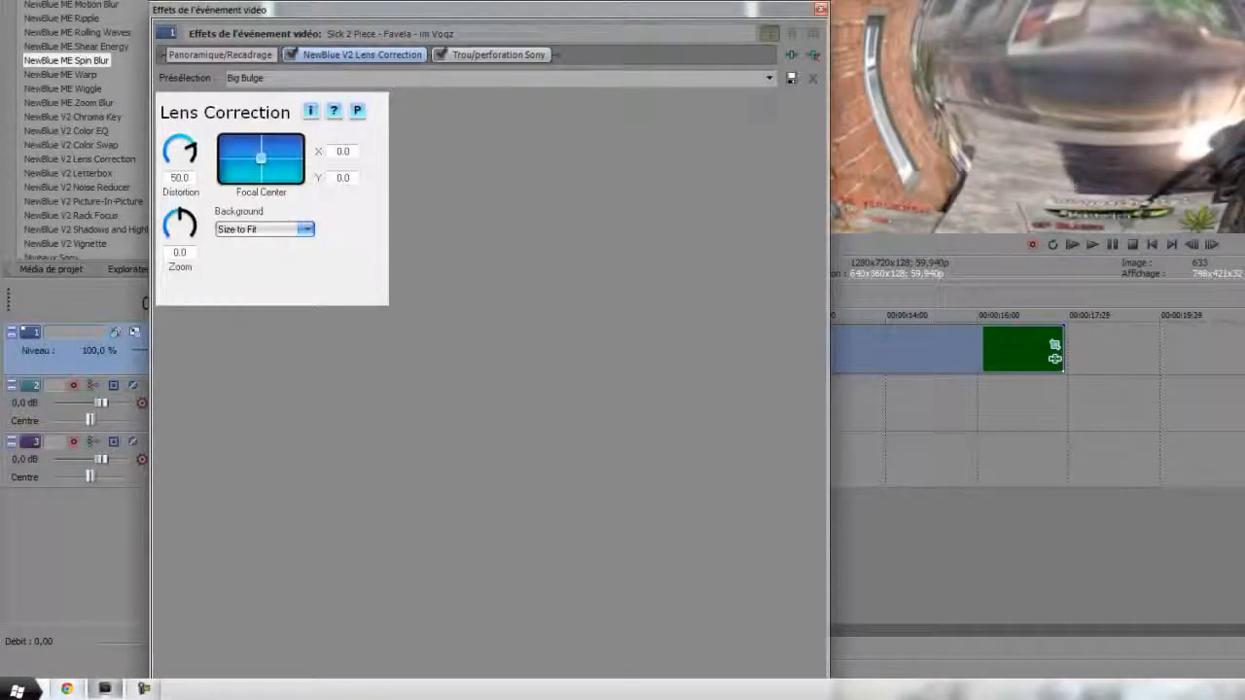
{"action": "left_click", "coordinate": [769, 77]}
{"action": "left_click", "coordinate": [387, 184]}
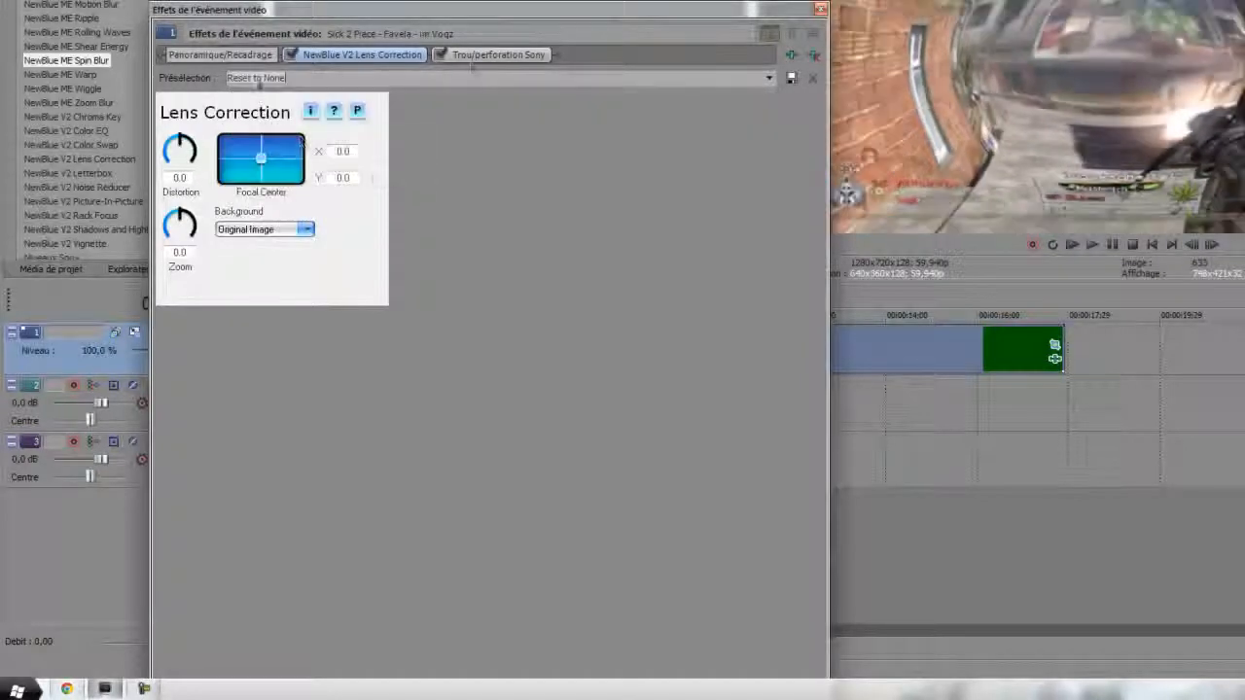
Reset the Trou/perforation Sony effect to its neutral preset and return to the Lens Correction settings.
{"action": "left_click", "coordinate": [500, 56]}
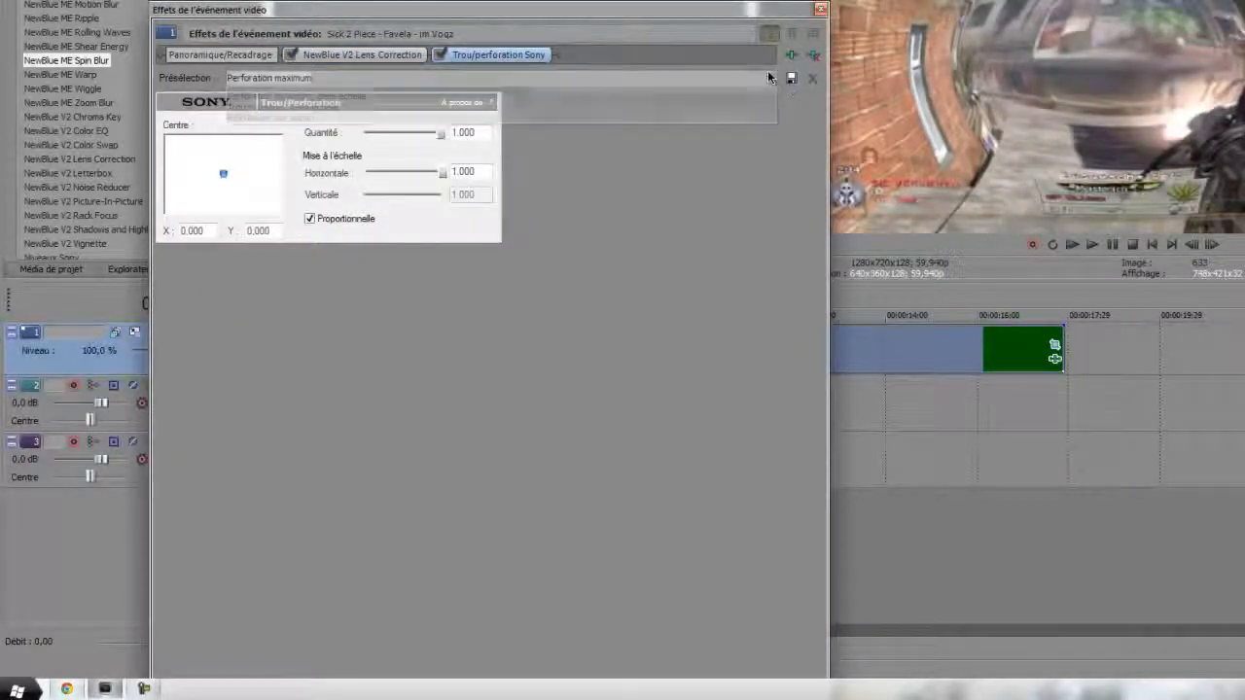
{"action": "left_click", "coordinate": [768, 77]}
{"action": "left_click", "coordinate": [438, 157]}
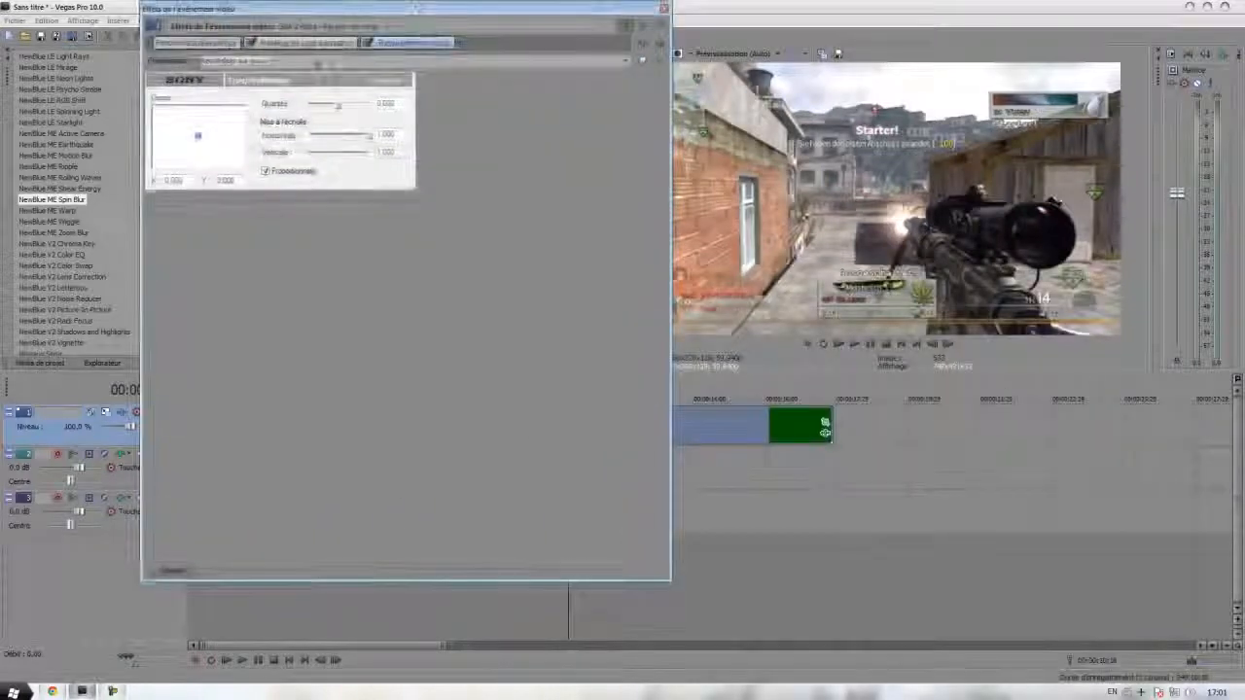
{"action": "left_click", "coordinate": [308, 43]}
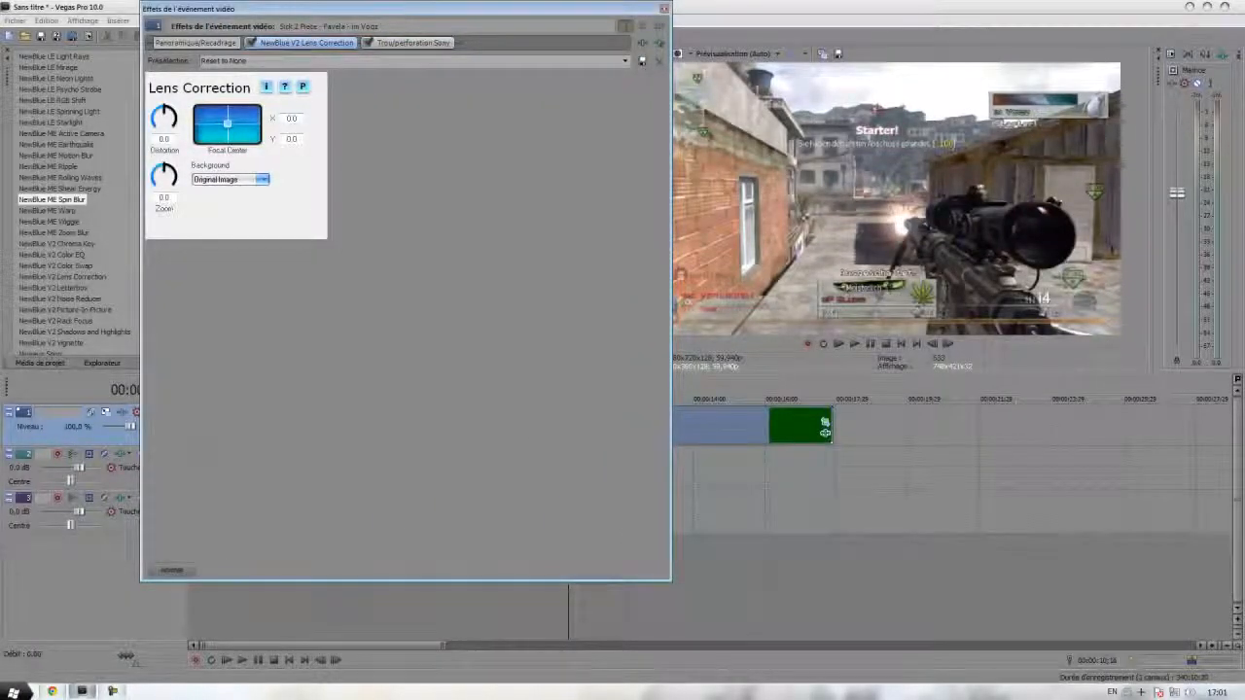
Show the Lens Correction keyframe timeline and add keyframes at the shot (00:00:08;26) and at the reversed sound's start (00:00:07;24).
{"action": "left_click", "coordinate": [179, 574]}
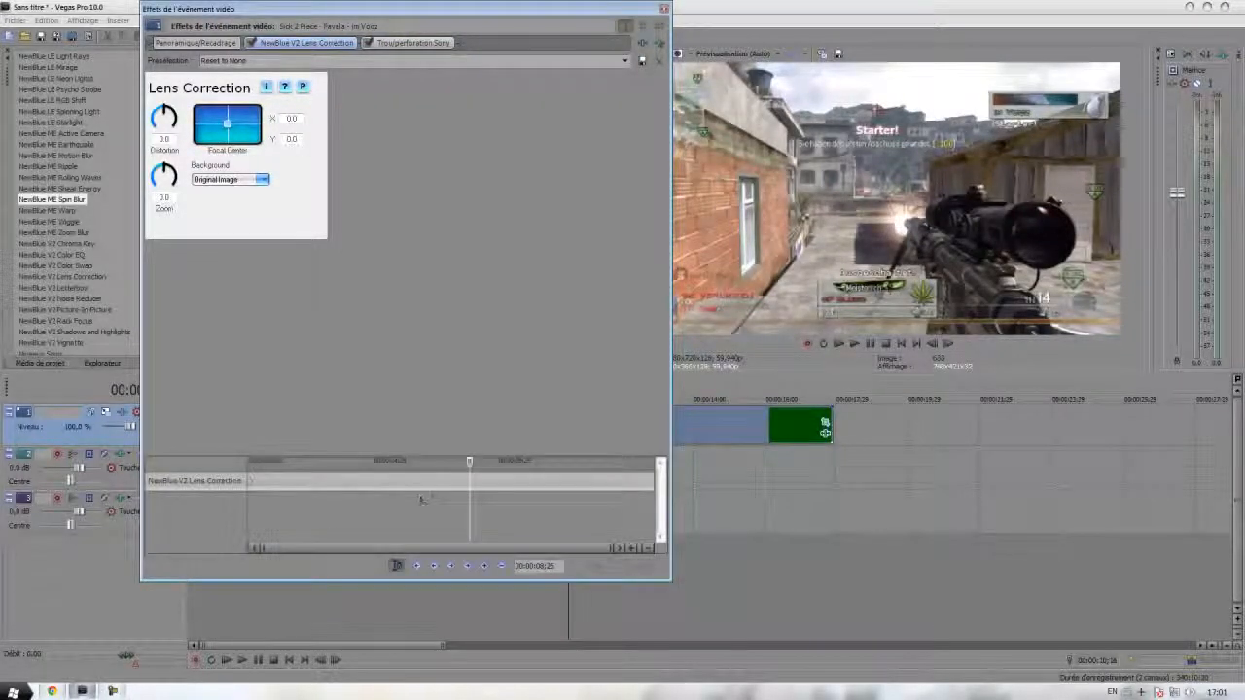
{"action": "left_click_drag", "start_coordinate": [487, 9], "coordinate": [314, 17]}
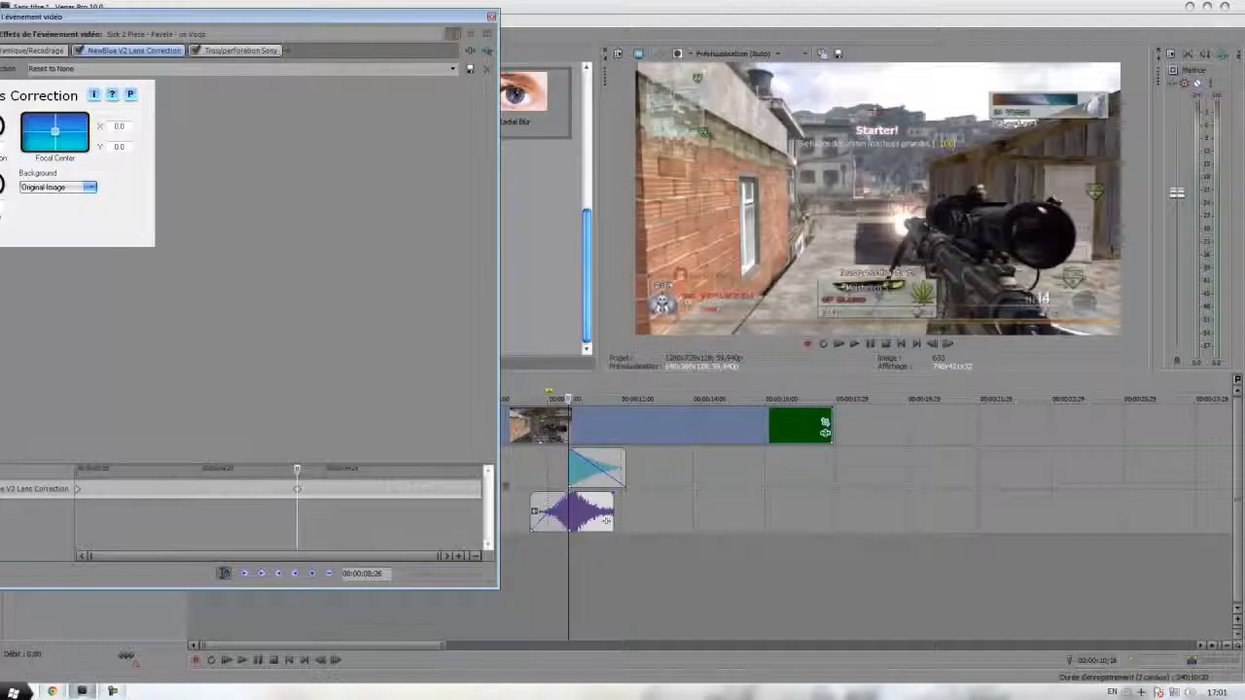
{"action": "left_click", "coordinate": [266, 489]}
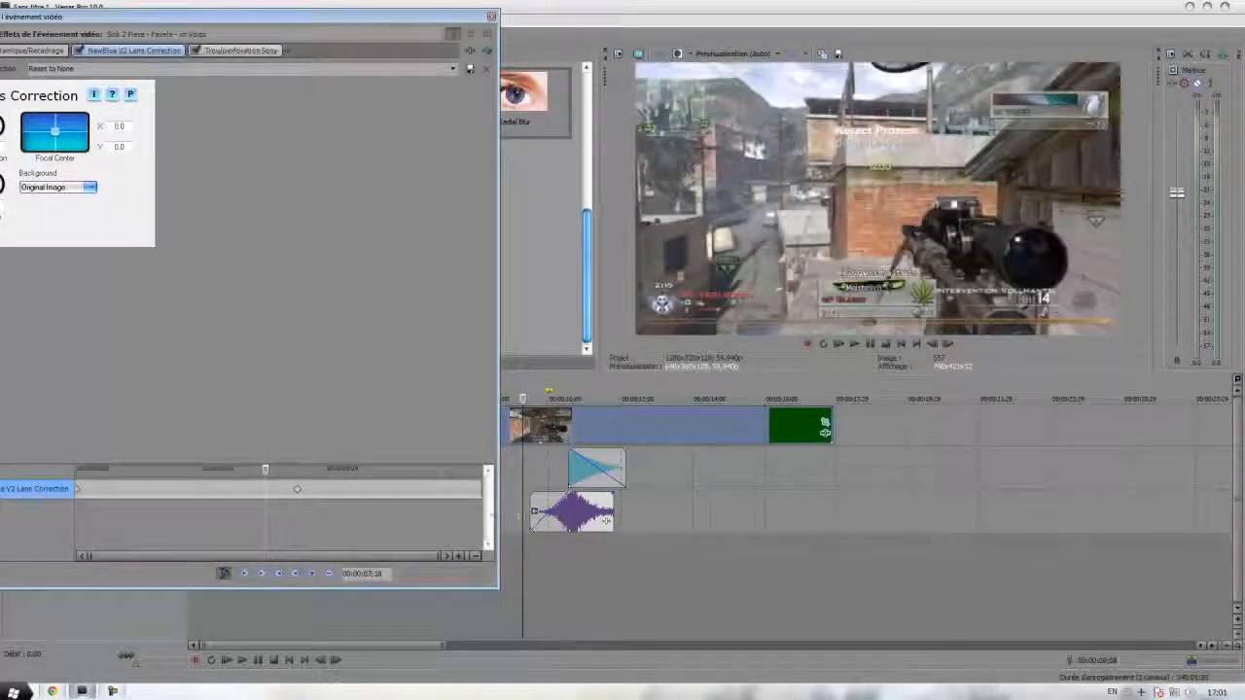
{"action": "left_click", "coordinate": [534, 508]}
{"action": "scroll", "coordinate": [845, 546], "scroll_direction": "up", "scroll_amount": 3}
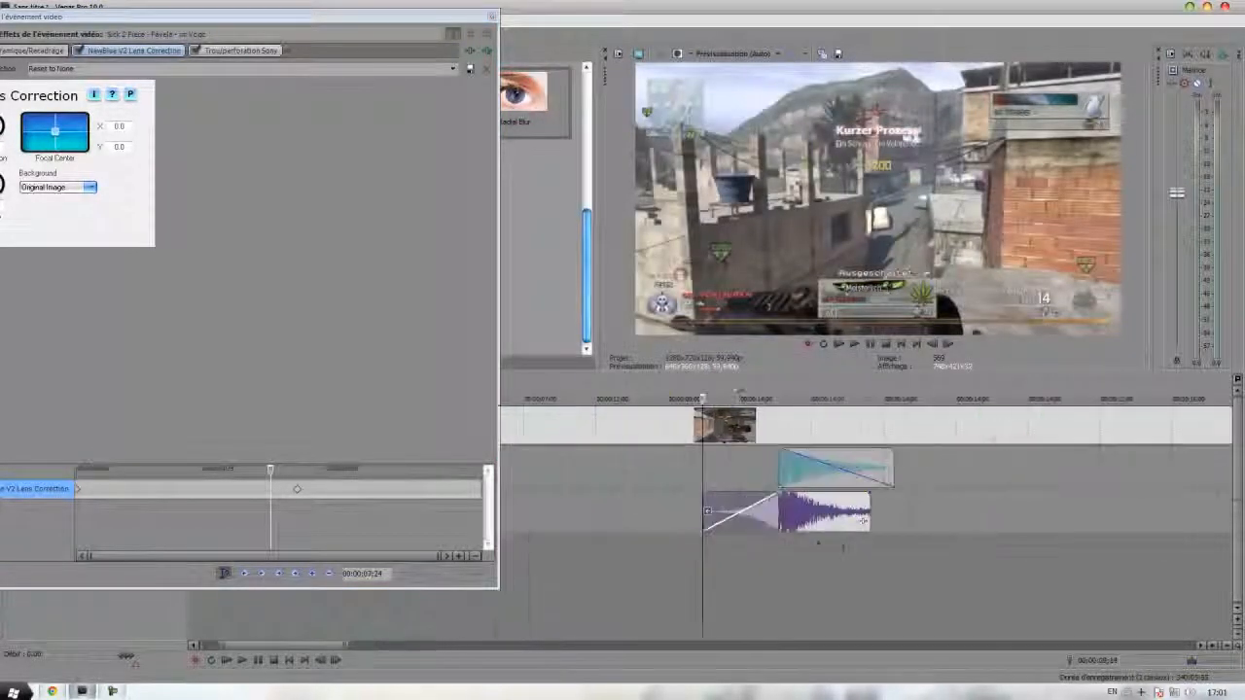
{"action": "scroll", "coordinate": [850, 546], "scroll_direction": "up", "scroll_amount": 2}
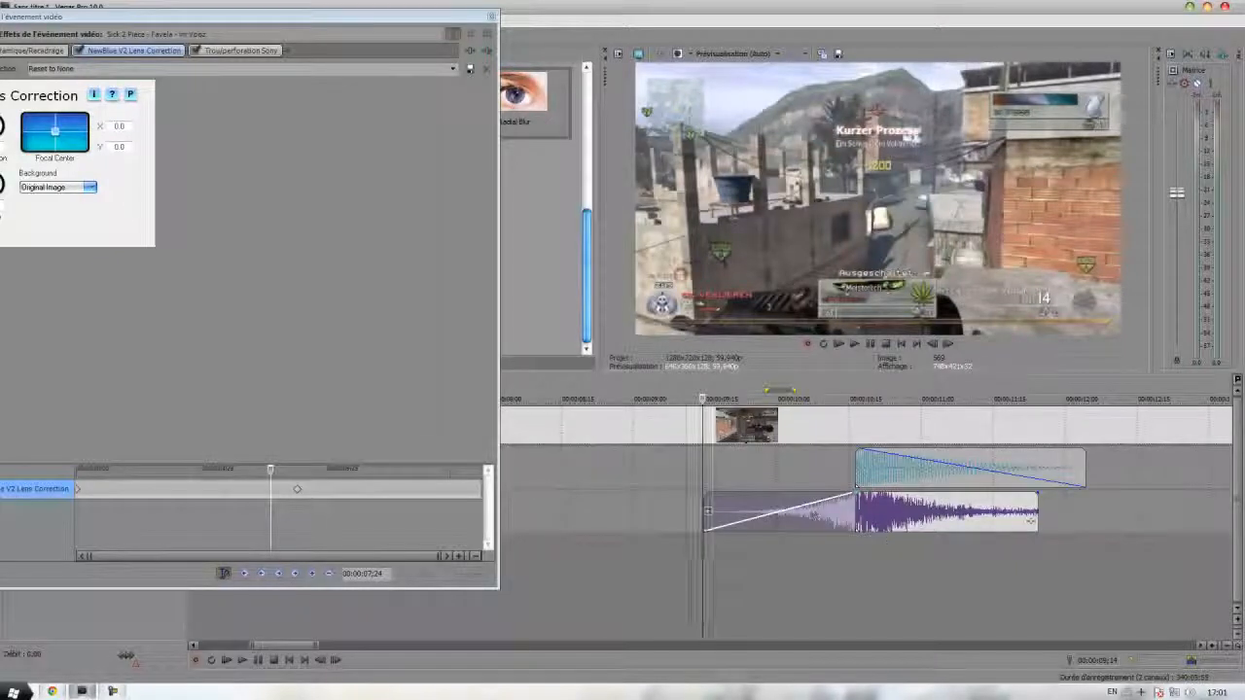
{"action": "left_click", "coordinate": [311, 573]}
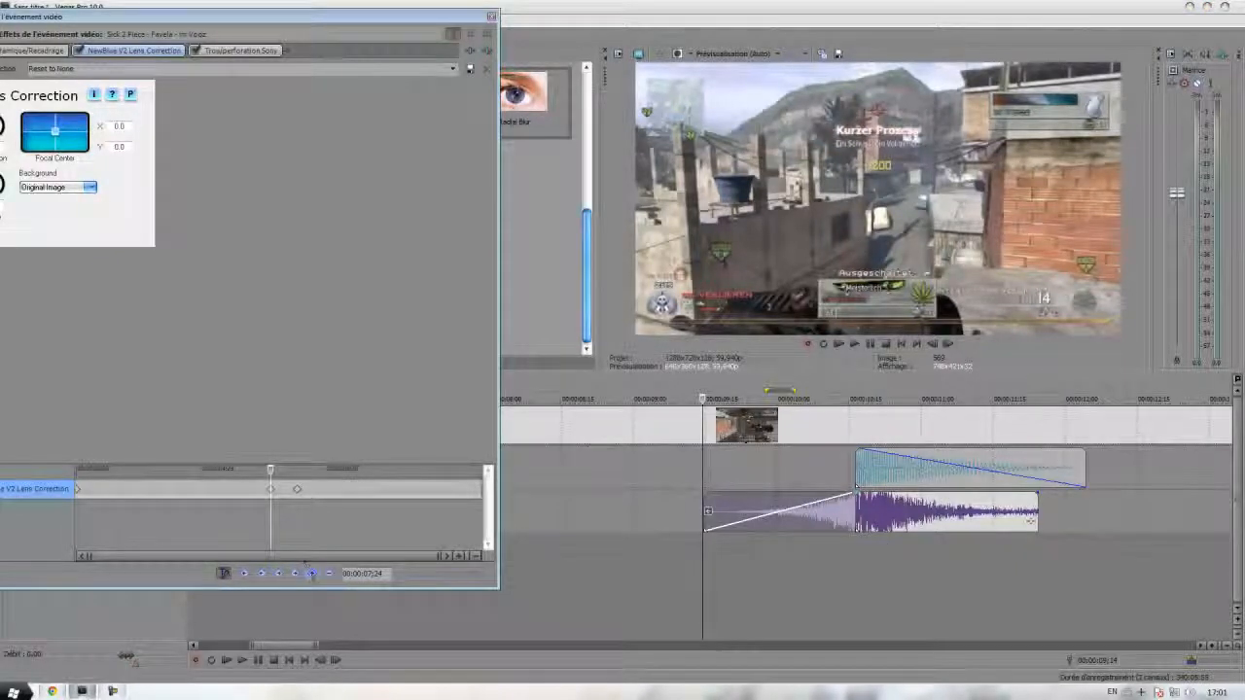
Set the Lens Correction Distortion to -50.0 at the 00:00:08;26 keyframe, where the shot is fired.
{"action": "scroll", "coordinate": [379, 513], "scroll_direction": "up", "scroll_amount": 4}
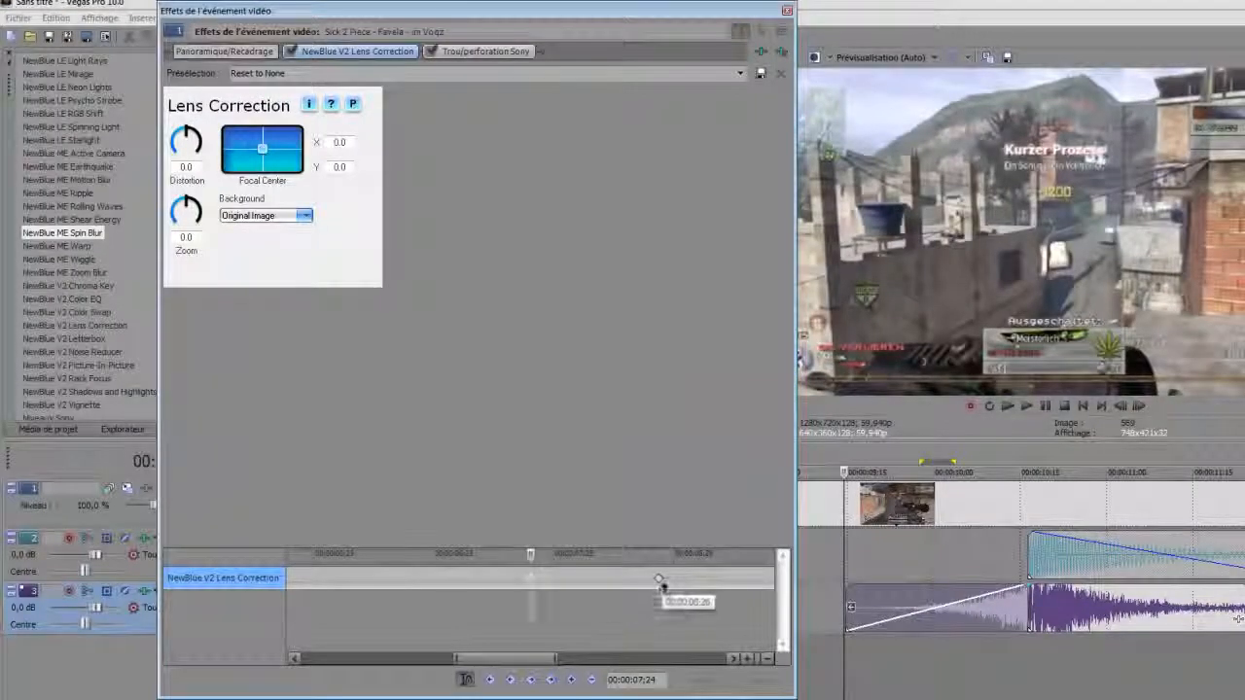
{"action": "left_click", "coordinate": [653, 581]}
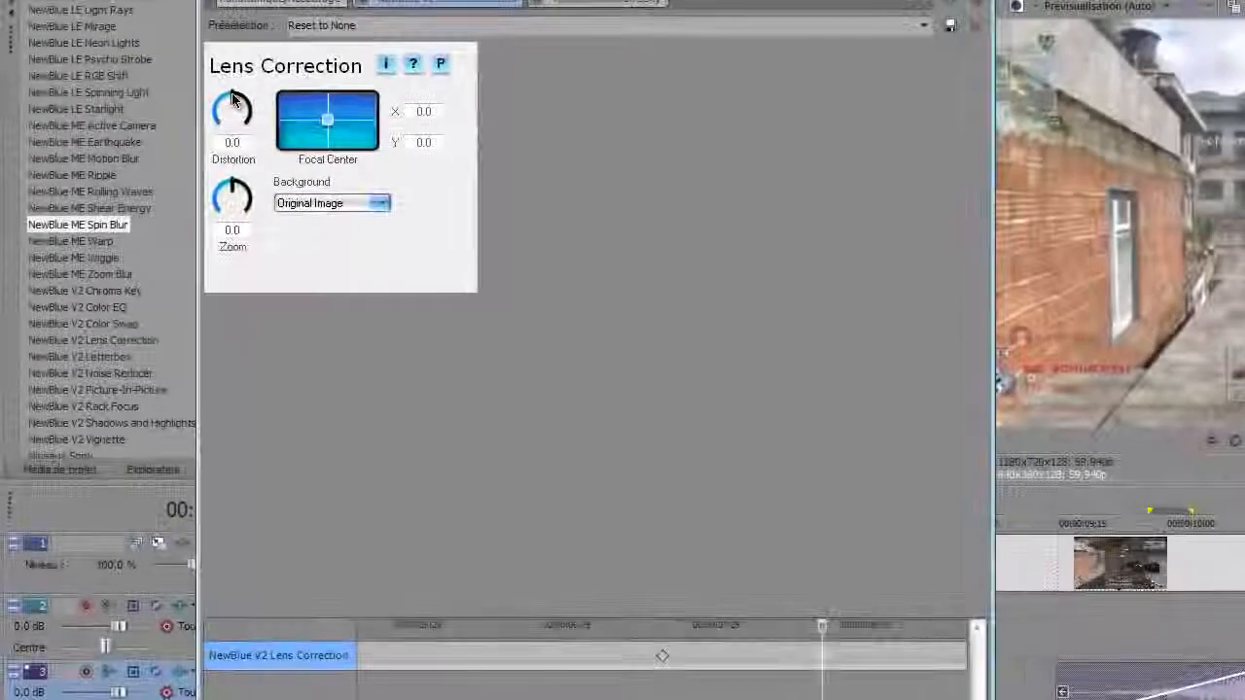
{"action": "mouse_move", "coordinate": [232, 100]}
{"action": "left_mouse_down"}
{"action": "mouse_move", "coordinate": [237, 118]}
{"action": "mouse_move", "coordinate": [246, 111]}
{"action": "mouse_move", "coordinate": [218, 111]}
{"action": "left_mouse_up"}
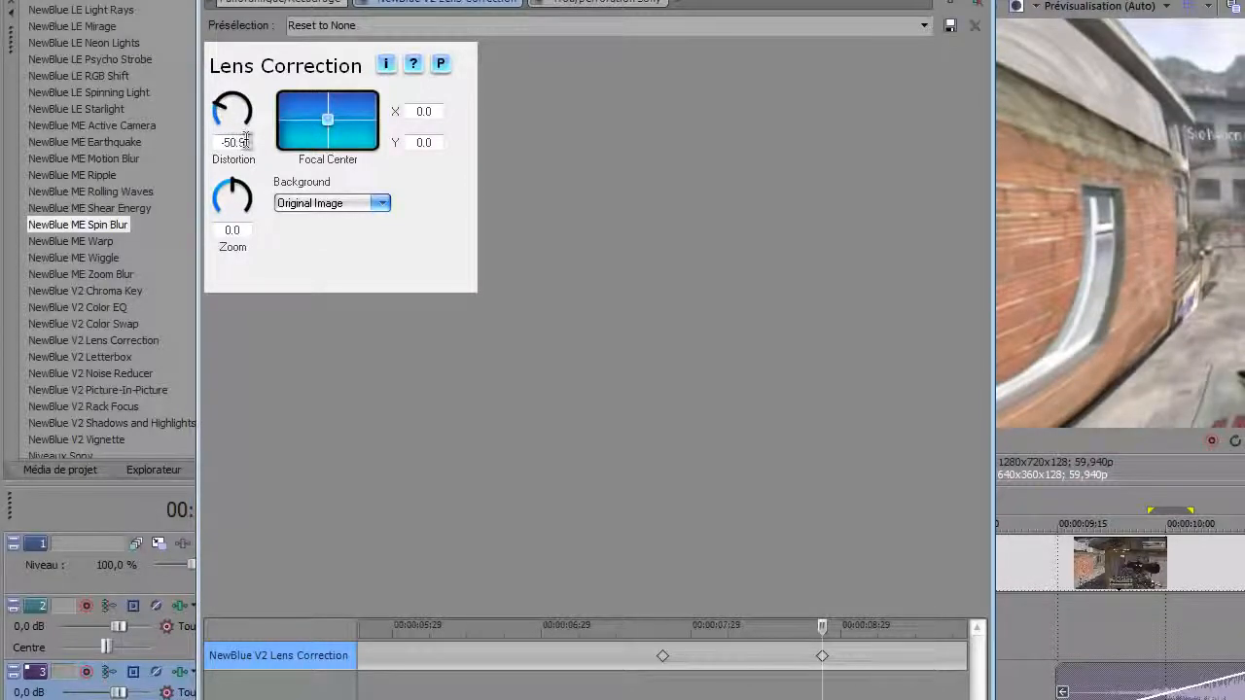
{"action": "key", "text": "Return"}
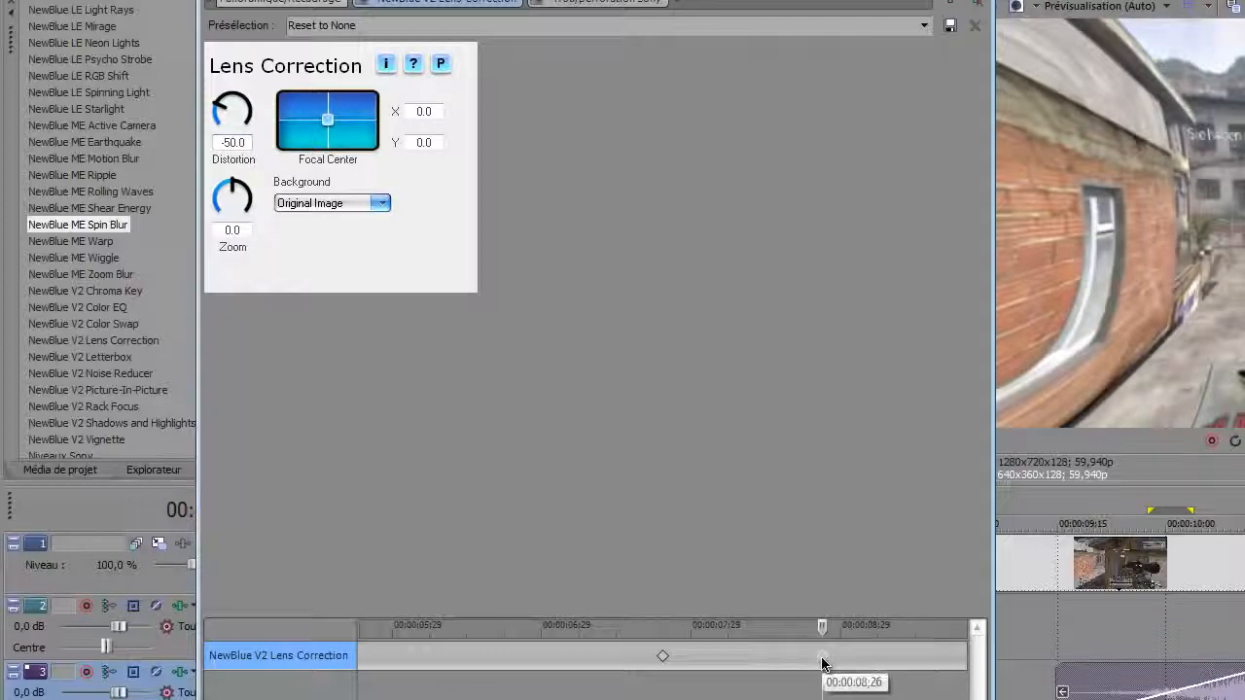
Add a Lens Correction keyframe with Distortion 0 at 00:00:09;04, shortly after the shot, and check the frames around it.
{"action": "left_click_drag", "start_coordinate": [824, 629], "coordinate": [865, 629]}
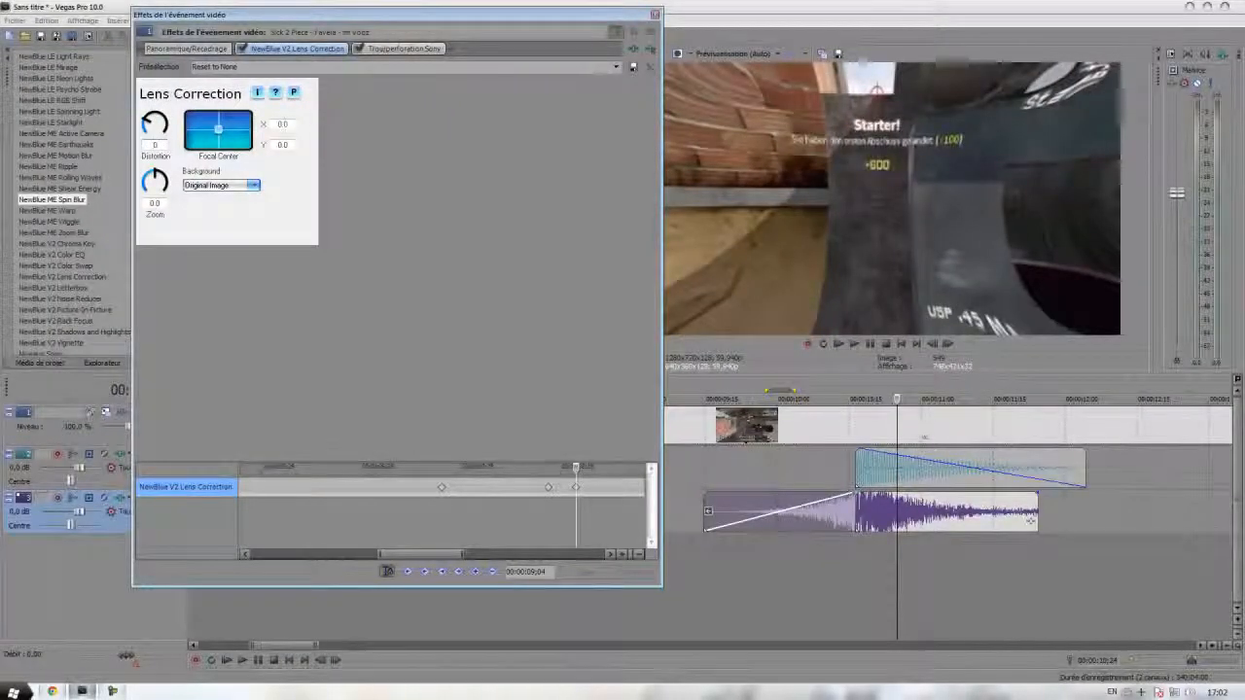
{"action": "left_click", "coordinate": [752, 428]}
{"action": "left_click", "coordinate": [948, 345]}
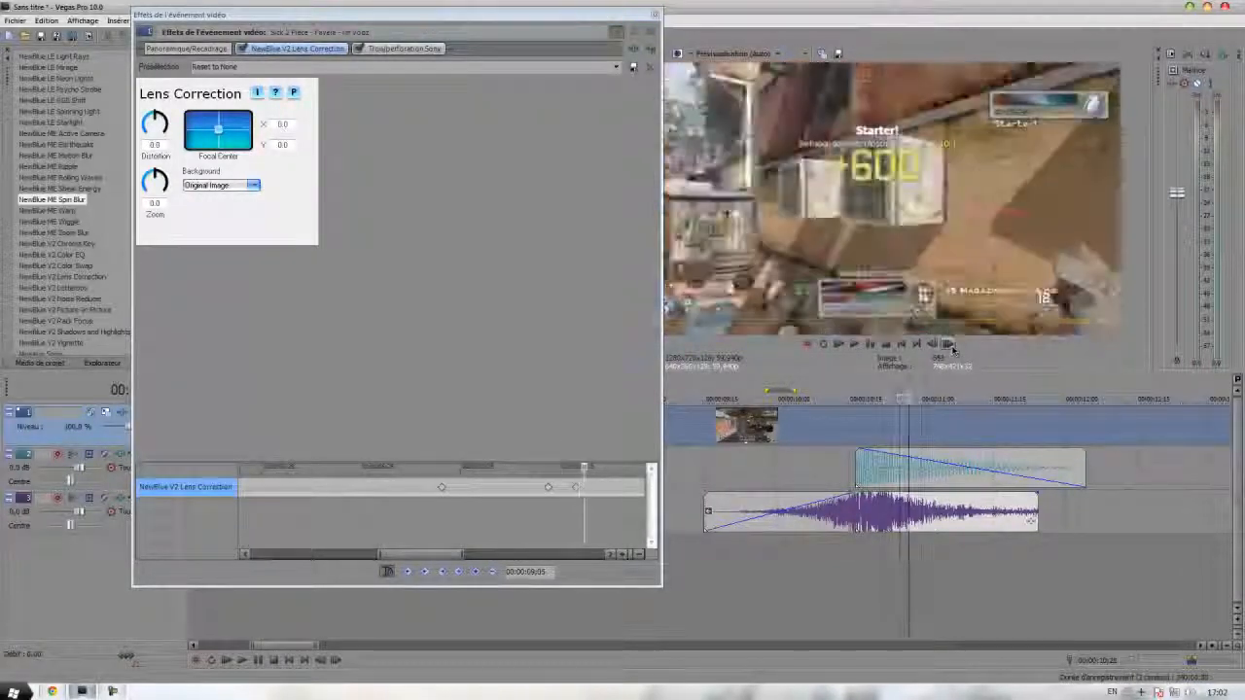
{"action": "left_click", "coordinate": [807, 461]}
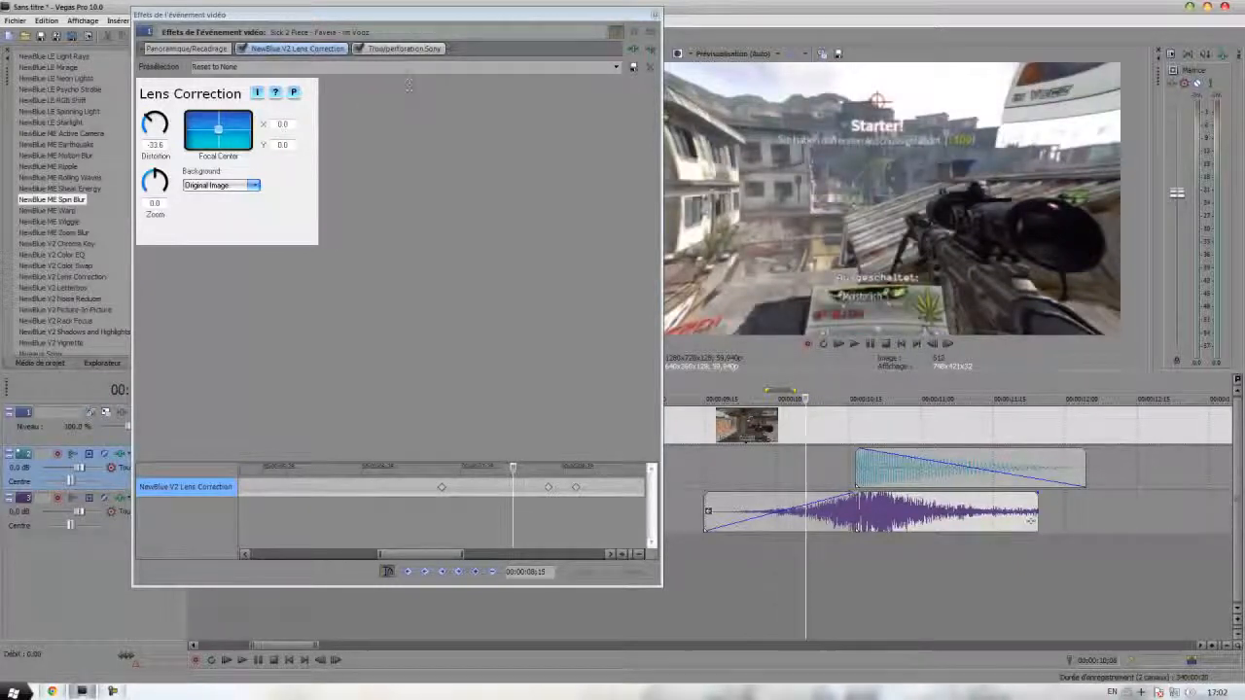
Enable animation for the Trou/perforation Sony effect and add its keyframe at 00:00:07;24, aligned with the first Lens Correction keyframe.
{"action": "left_click", "coordinate": [401, 49]}
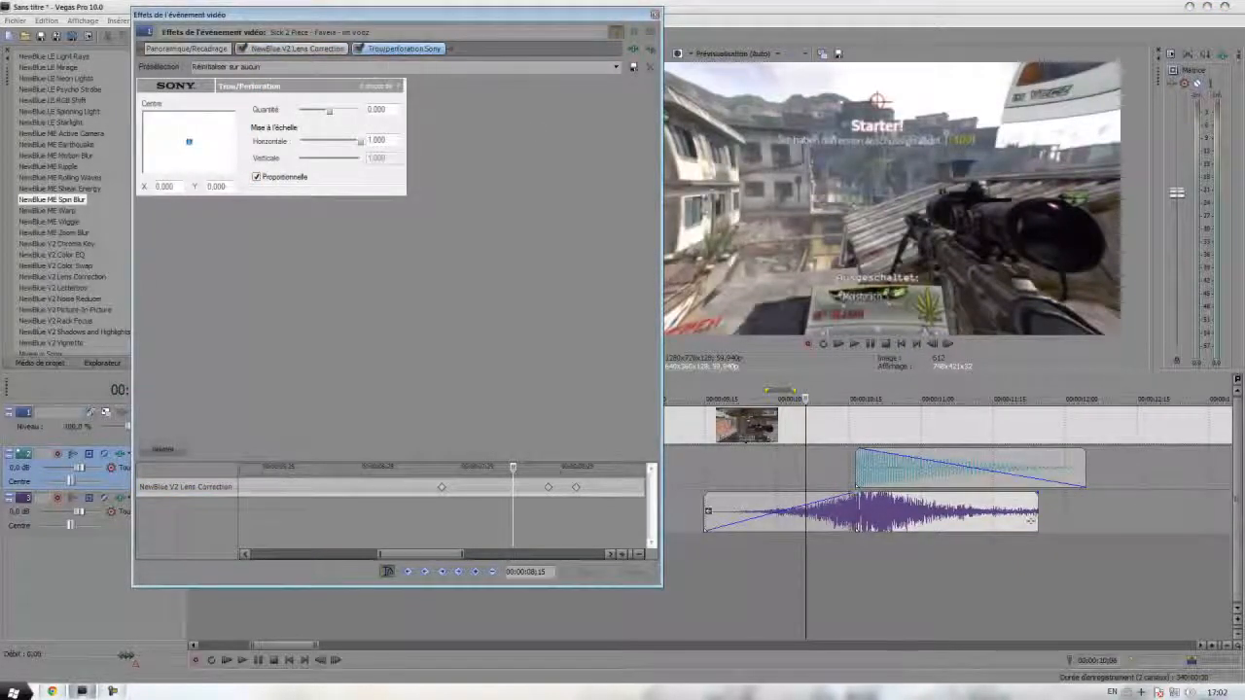
{"action": "left_click", "coordinate": [173, 451]}
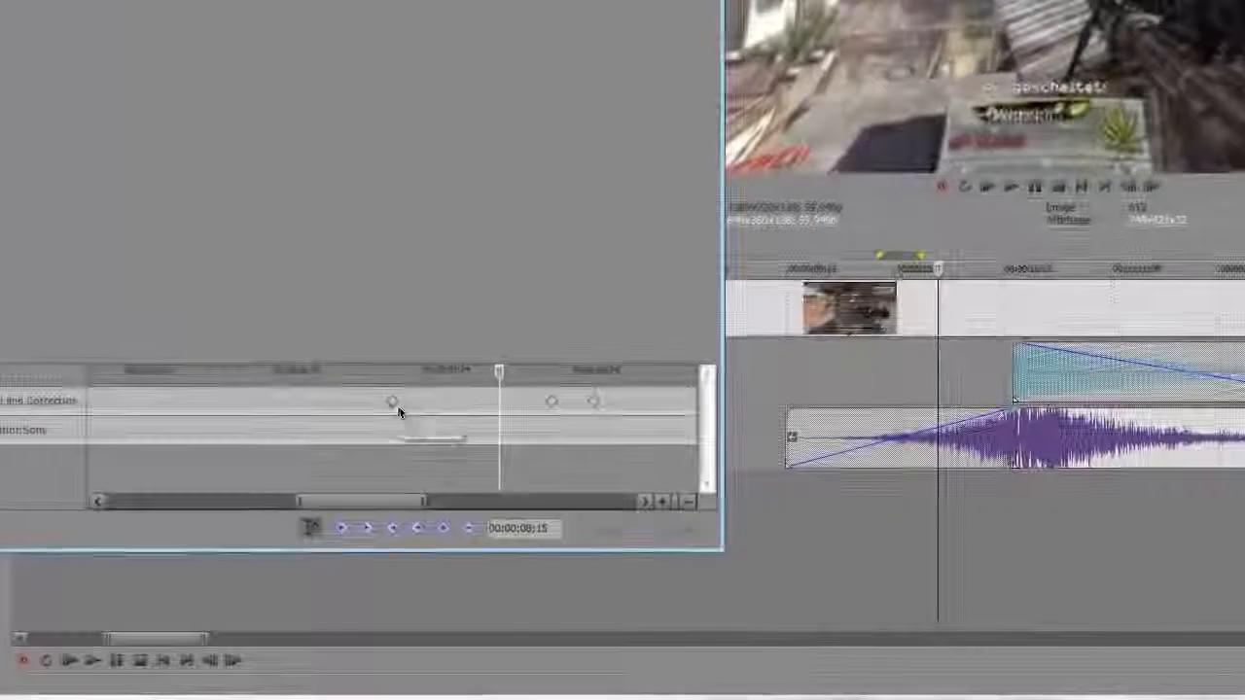
{"action": "left_click", "coordinate": [392, 402]}
{"action": "left_click", "coordinate": [48, 430]}
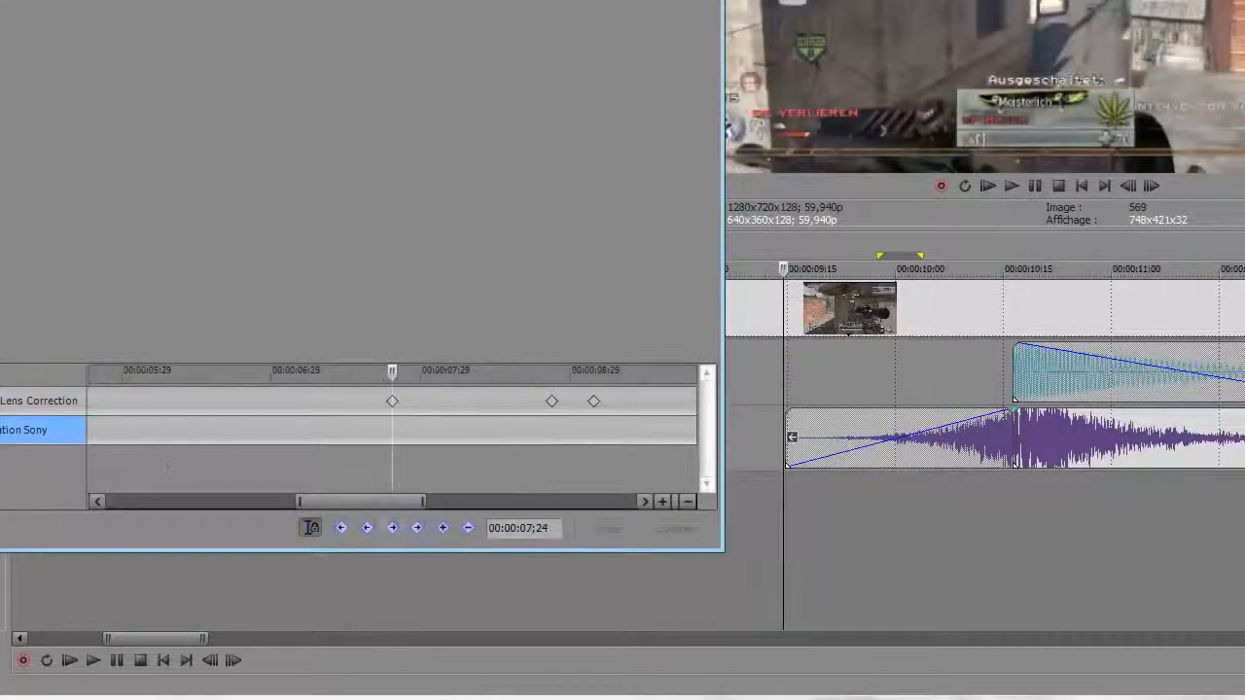
{"action": "left_click", "coordinate": [443, 527]}
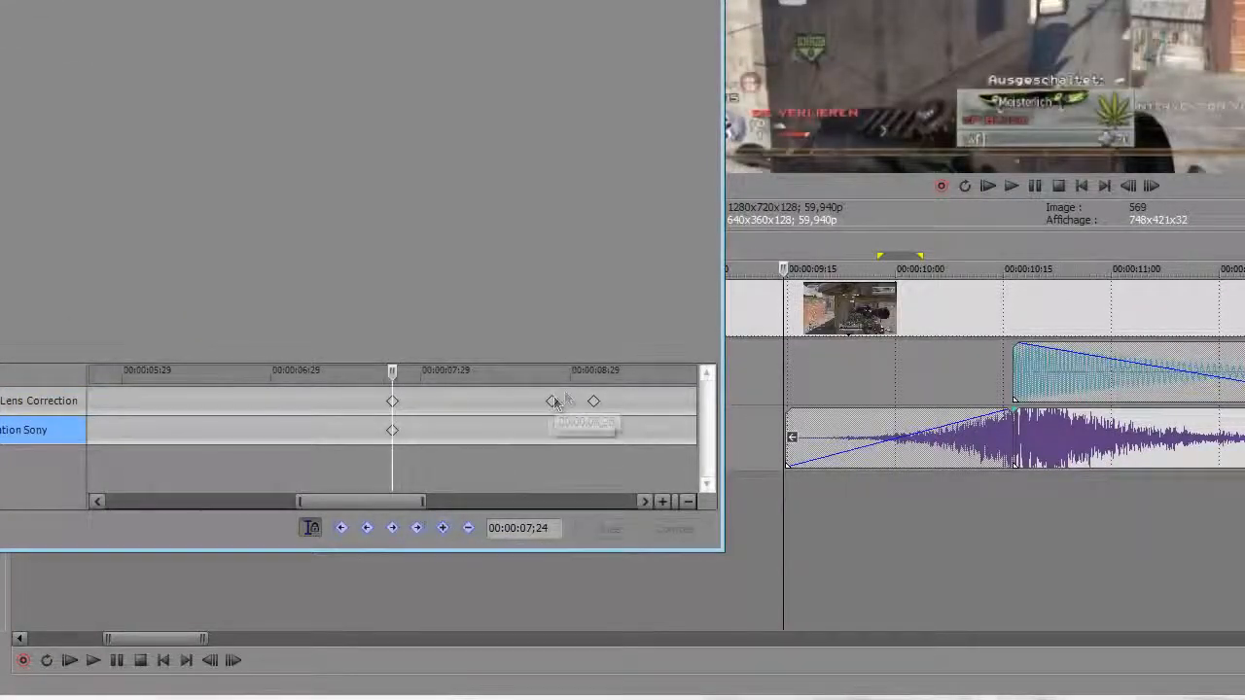
Add Trou/perforation keyframes at 00:00:08;26 and 00:00:09;04, matching the remaining two Lens Correction keyframes.
{"action": "left_click", "coordinate": [554, 401]}
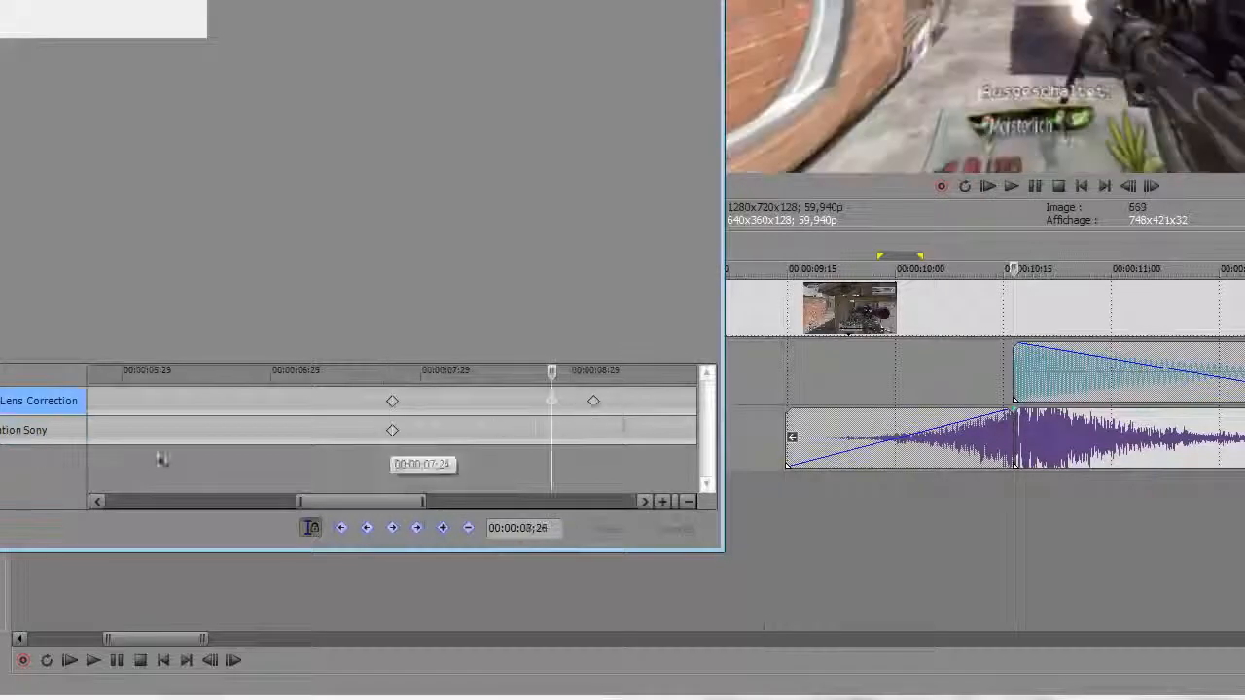
{"action": "left_click", "coordinate": [442, 527]}
{"action": "left_click", "coordinate": [593, 400]}
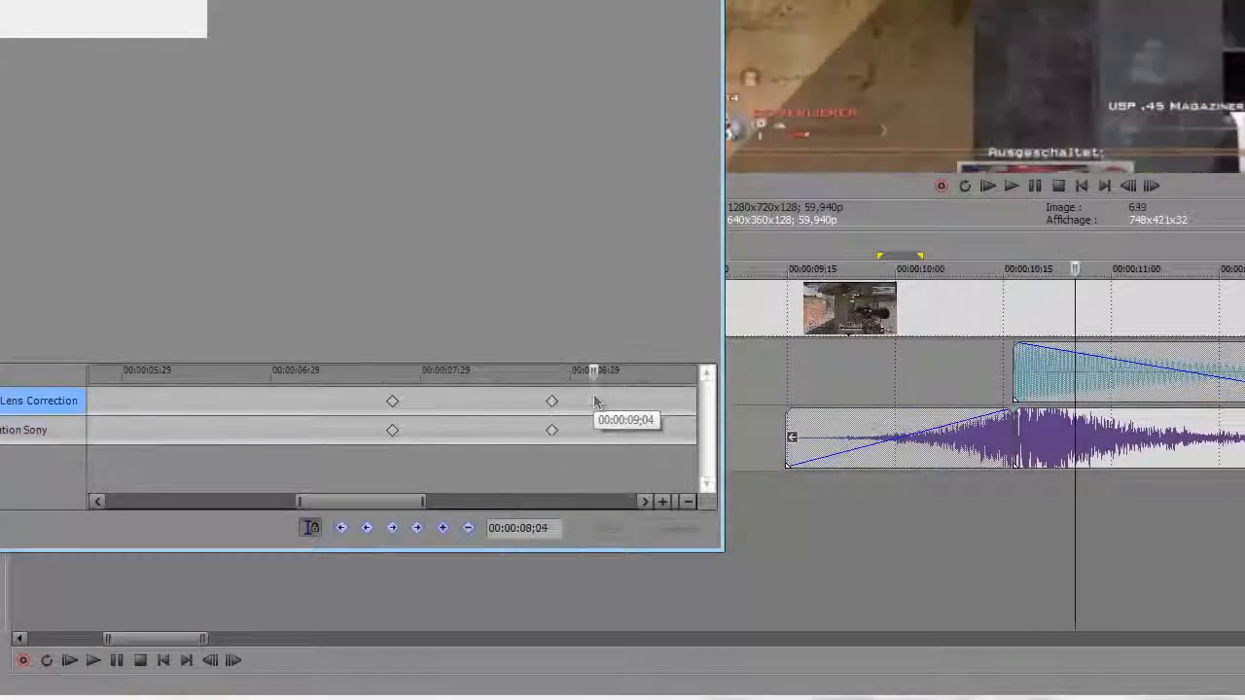
{"action": "left_click", "coordinate": [64, 431]}
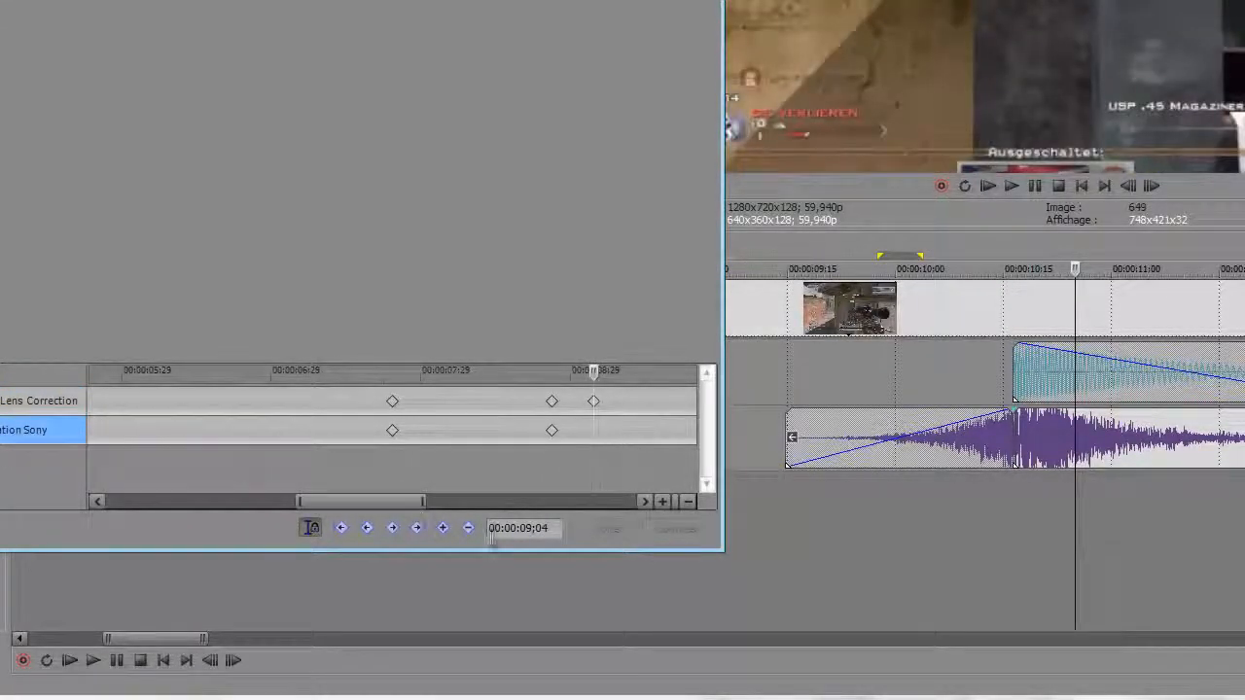
Set the Trou/perforation Quantité to -1.000 at the 00:00:08;26 keyframe and close the video event effects window.
{"action": "left_click", "coordinate": [553, 431]}
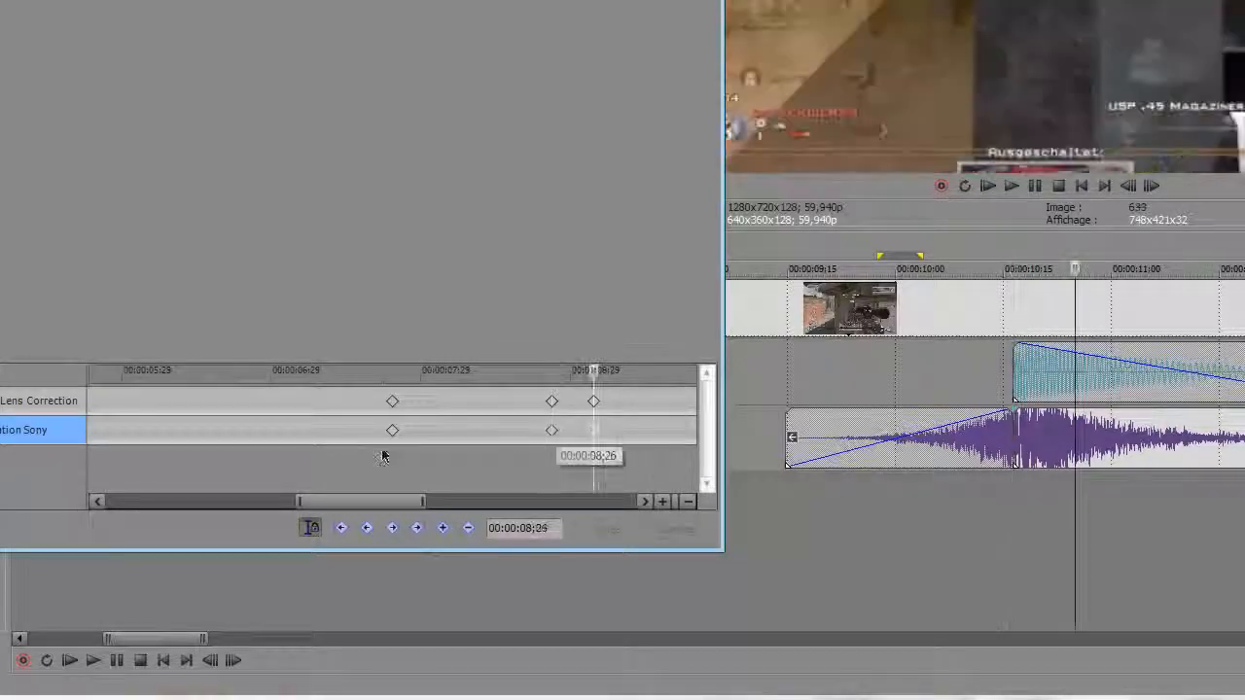
{"action": "left_click", "coordinate": [392, 431]}
{"action": "left_click", "coordinate": [551, 431]}
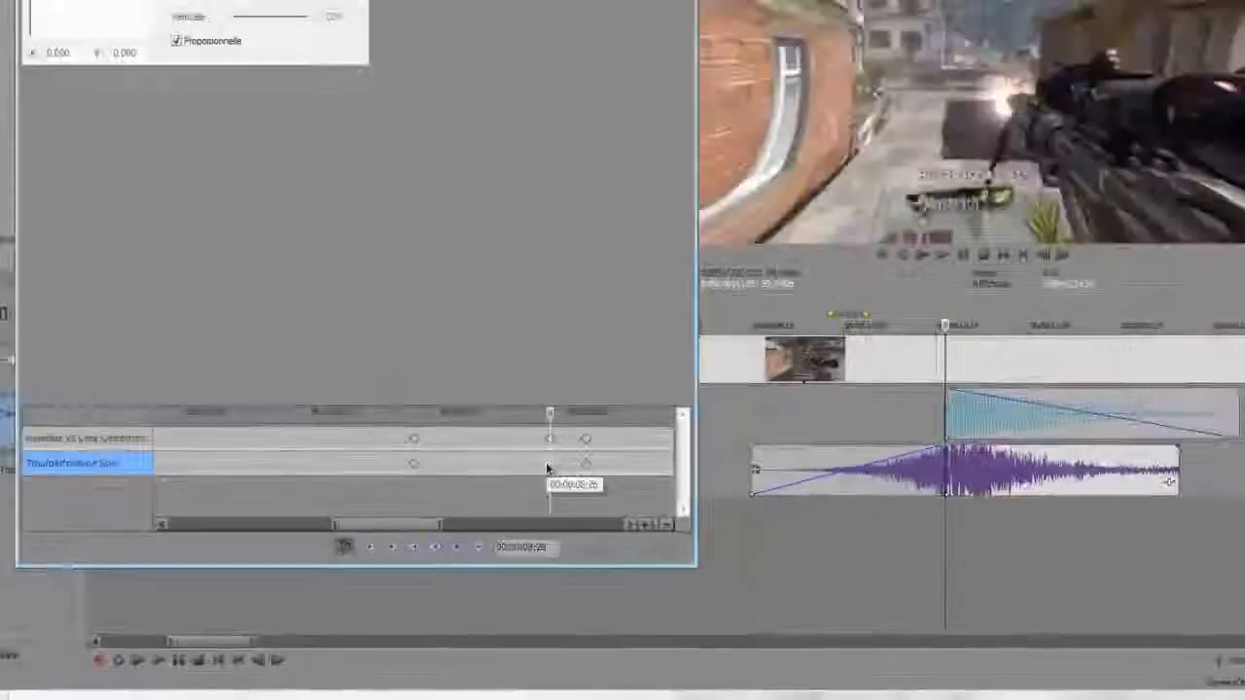
{"action": "left_click_drag", "start_coordinate": [331, 114], "coordinate": [290, 109]}
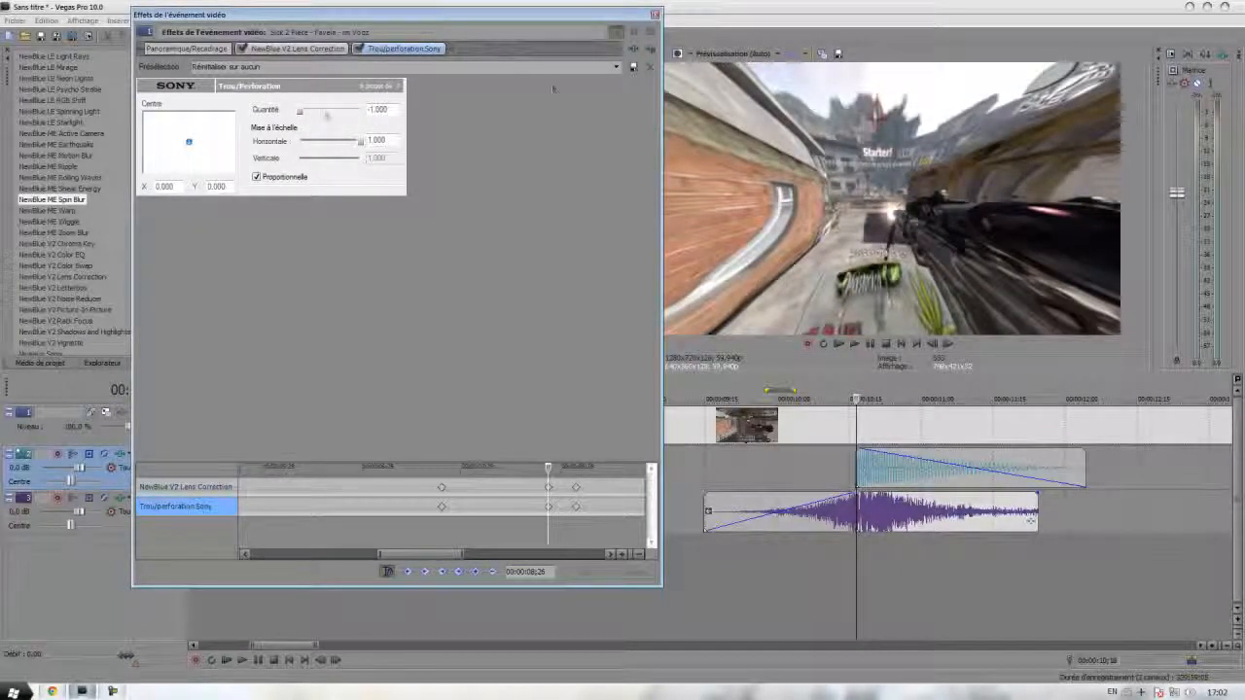
{"action": "left_click", "coordinate": [655, 15]}
Preview the animated section from 00:00:09;14 to about 00:00:10;25 and examine the distortion frame by frame just after the shot.
{"action": "left_click_drag", "start_coordinate": [719, 396], "coordinate": [899, 399]}
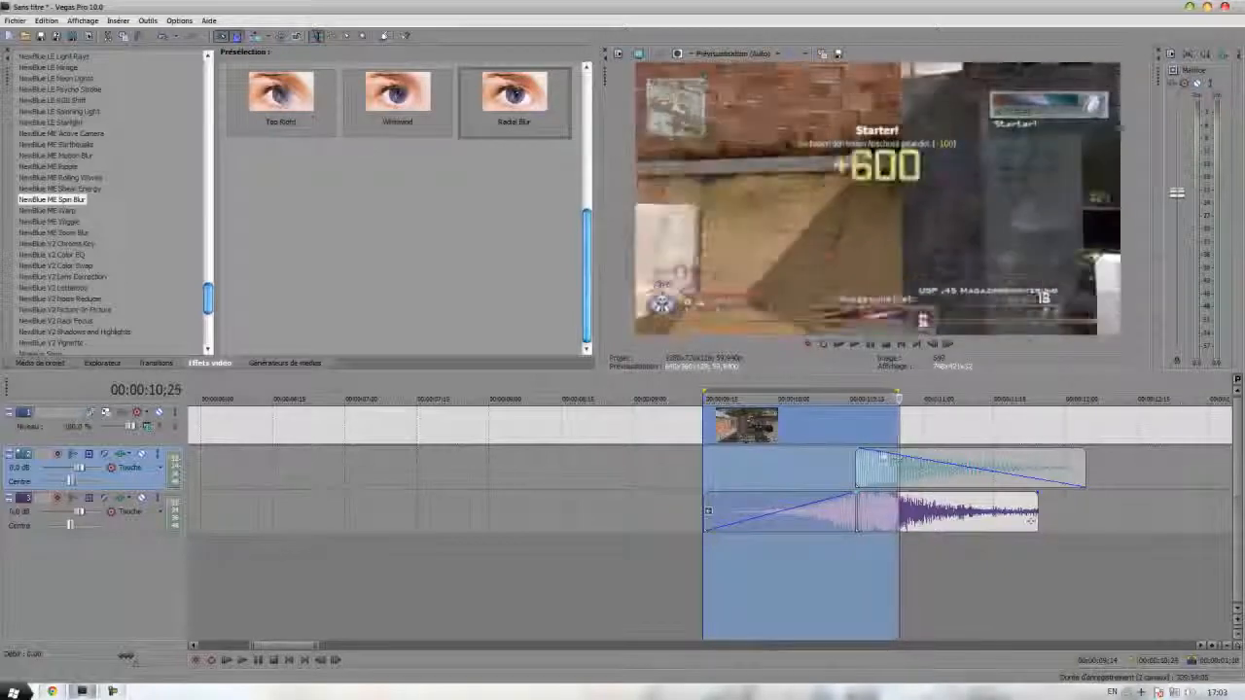
{"action": "left_click", "coordinate": [849, 431]}
{"action": "left_click", "coordinate": [863, 434]}
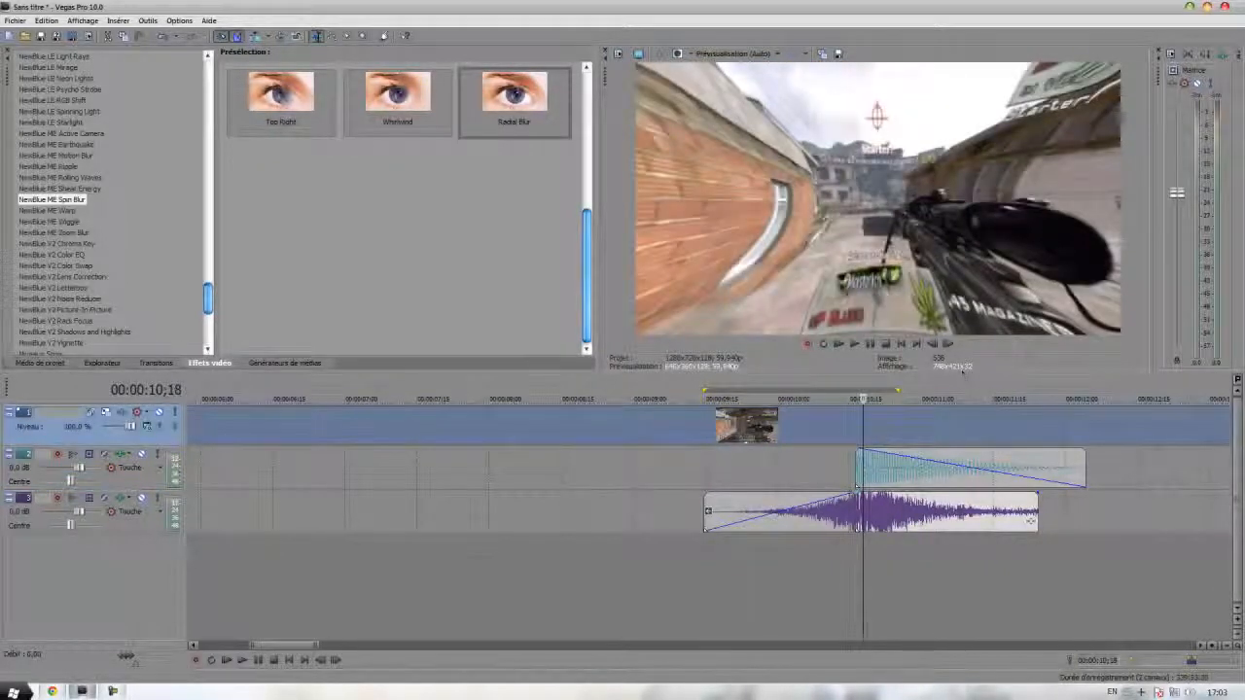
{"action": "left_click", "coordinate": [934, 345]}
{"action": "left_click", "coordinate": [935, 345]}
{"action": "left_click", "coordinate": [935, 346]}
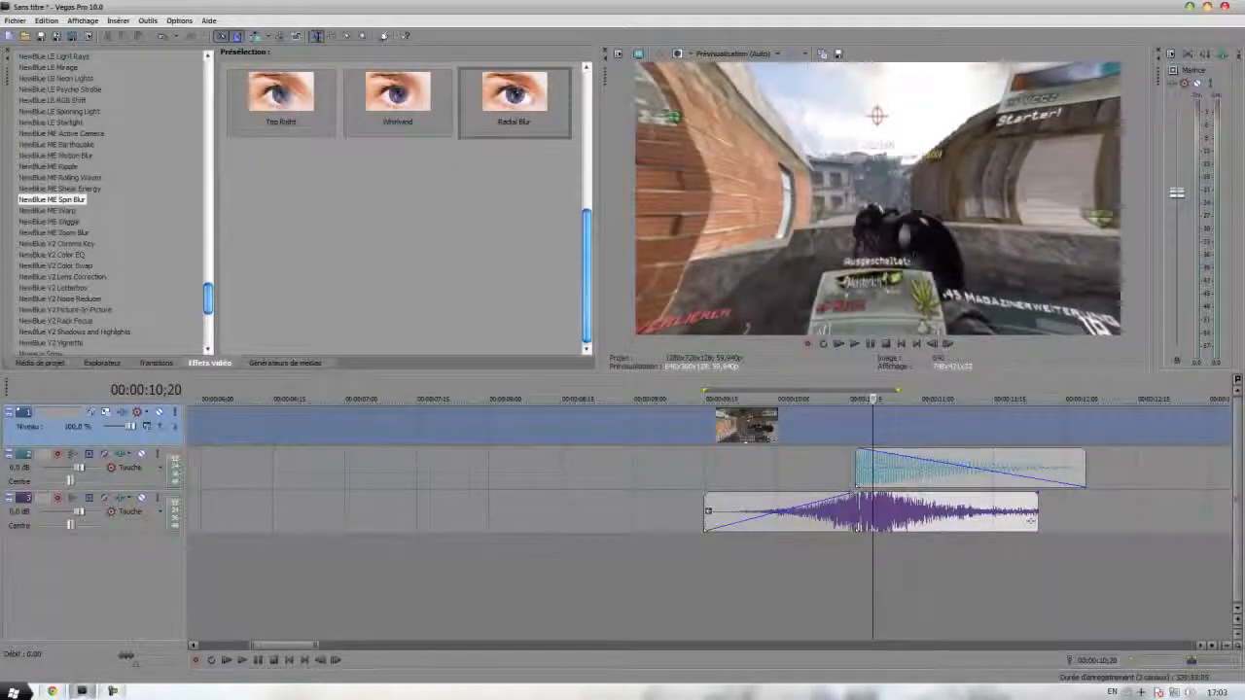
{"action": "left_click", "coordinate": [935, 345]}
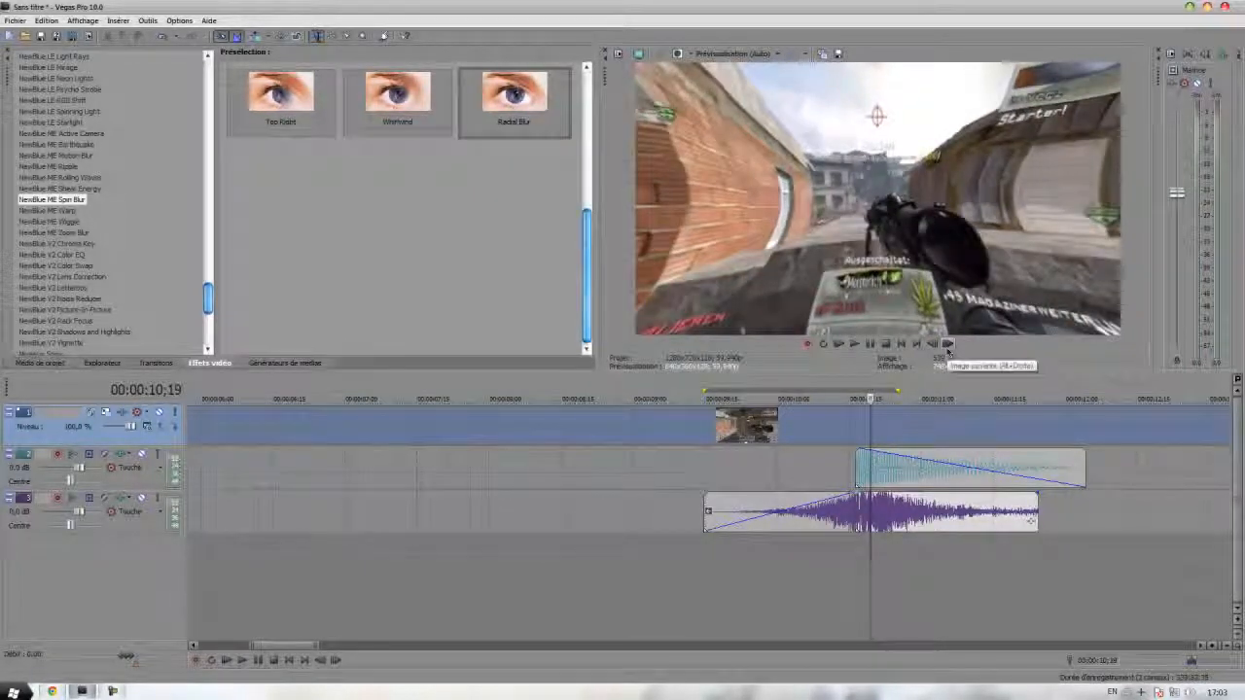
{"action": "left_click", "coordinate": [949, 346]}
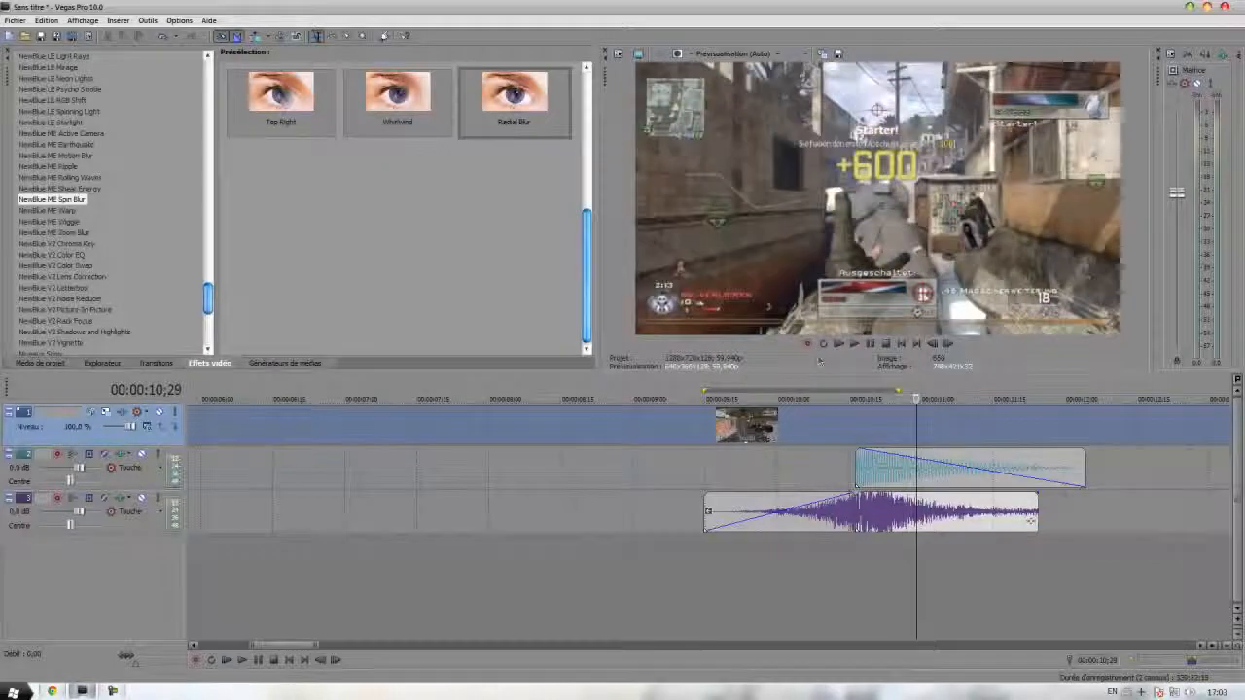
Select the range from the reversed sound's start at 00:00:09;14 to the bass drop's end at 00:00:12;04 and build a dynamic RAM preview.
{"action": "left_click", "coordinate": [710, 428]}
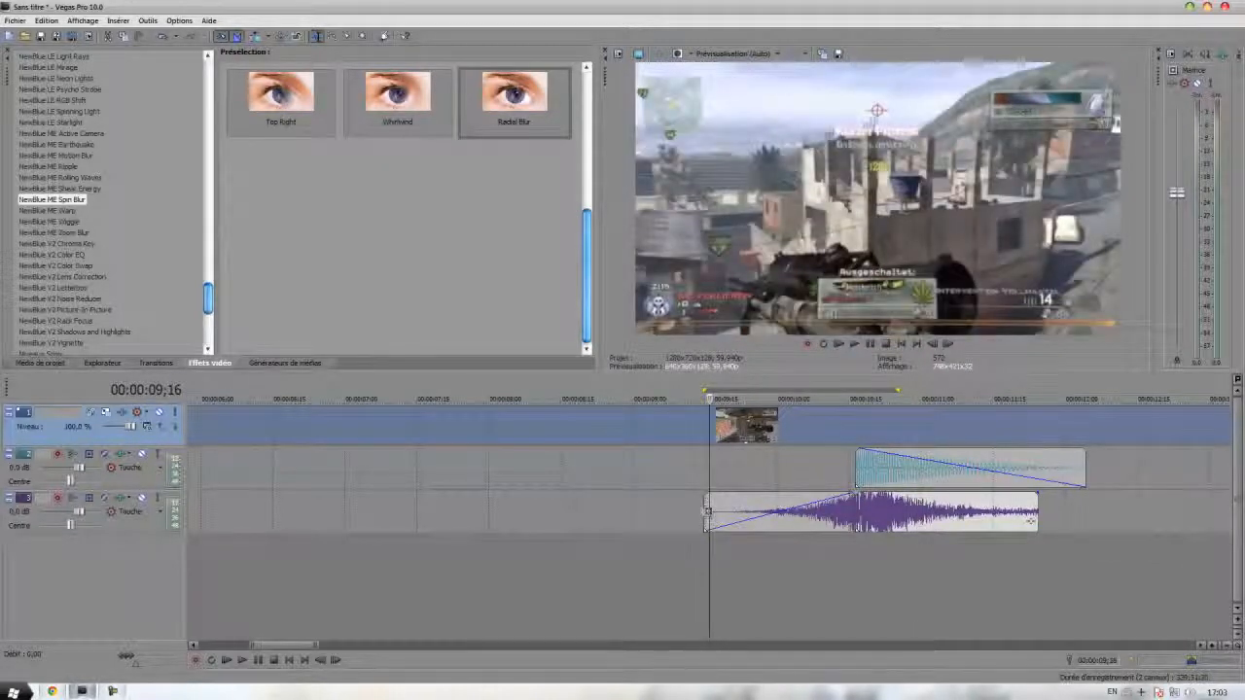
{"action": "left_click", "coordinate": [708, 511]}
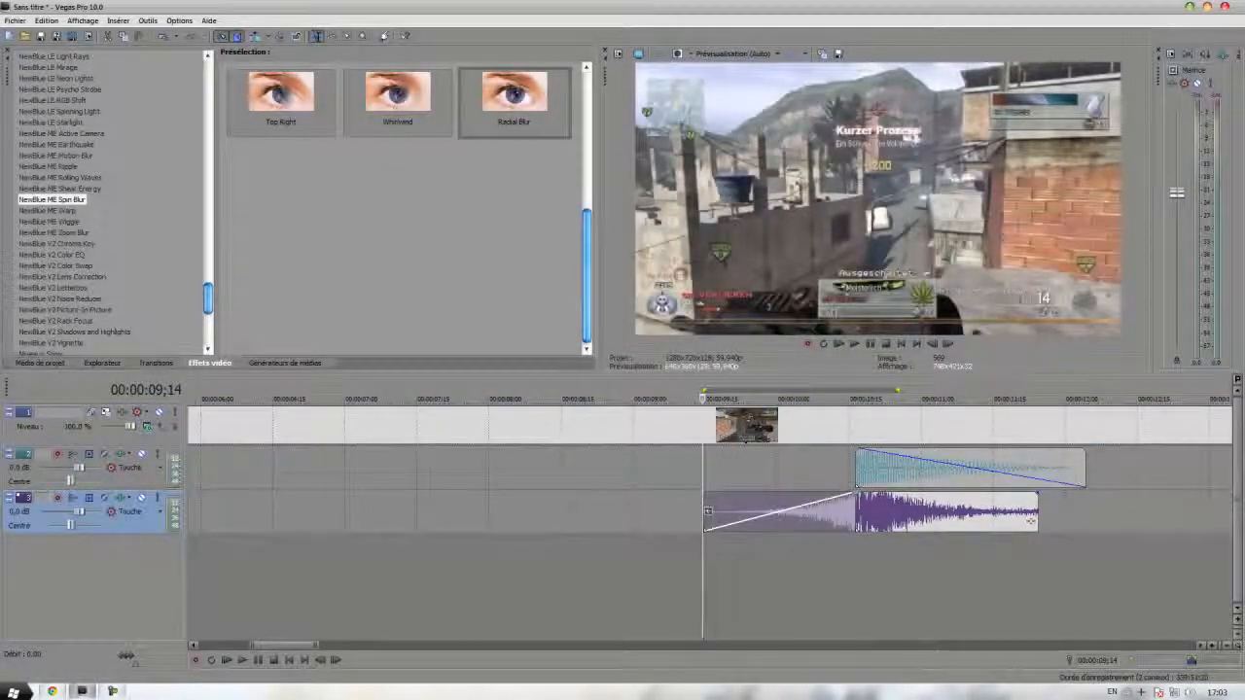
{"action": "left_click_drag", "start_coordinate": [705, 476], "coordinate": [1087, 500]}
{"action": "left_click", "coordinate": [151, 20]}
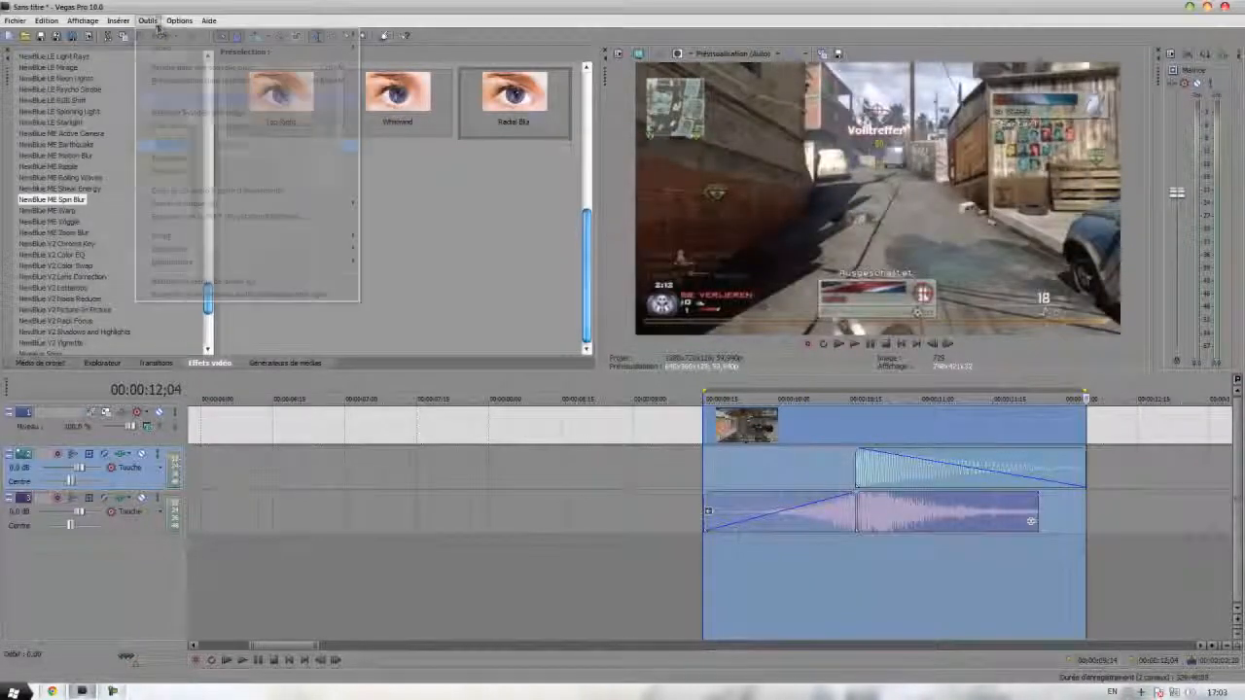
{"action": "left_click", "coordinate": [192, 127]}
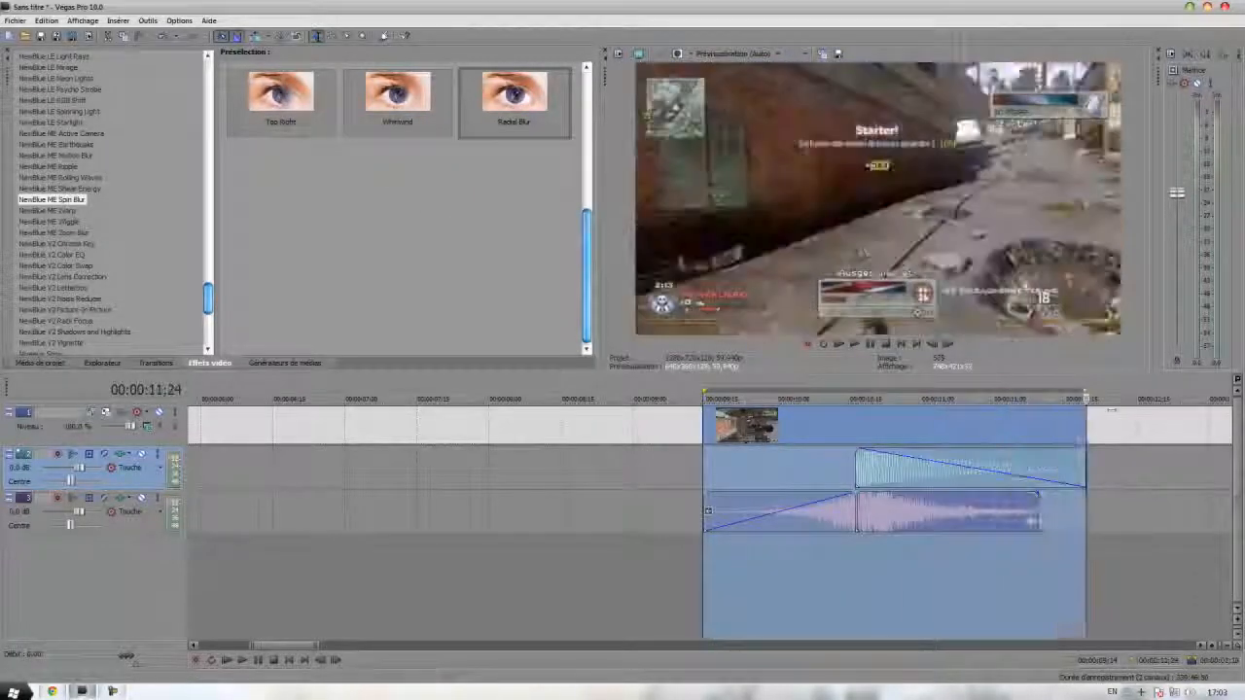
Extend the selected range back to 00:00:09;14, lower the preview quality to Brouillon (Auto), and rebuild the dynamic RAM preview for playback.
{"action": "left_click", "coordinate": [148, 21]}
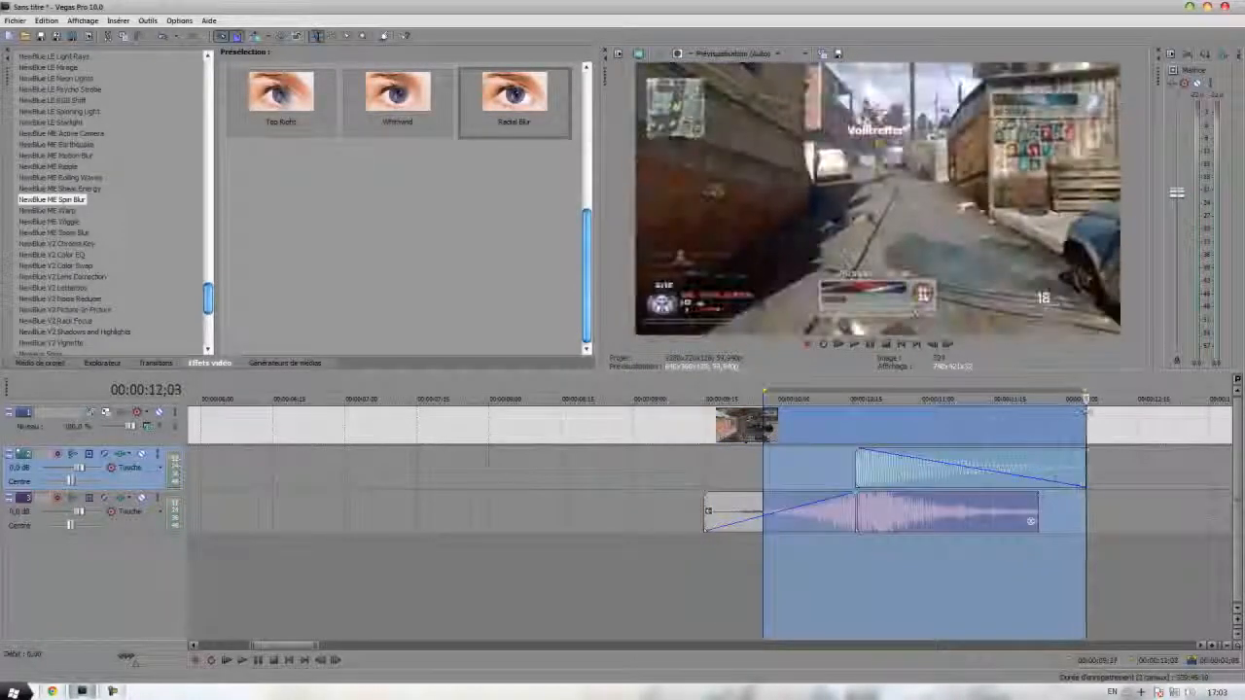
{"action": "left_click_drag", "start_coordinate": [766, 391], "coordinate": [704, 394]}
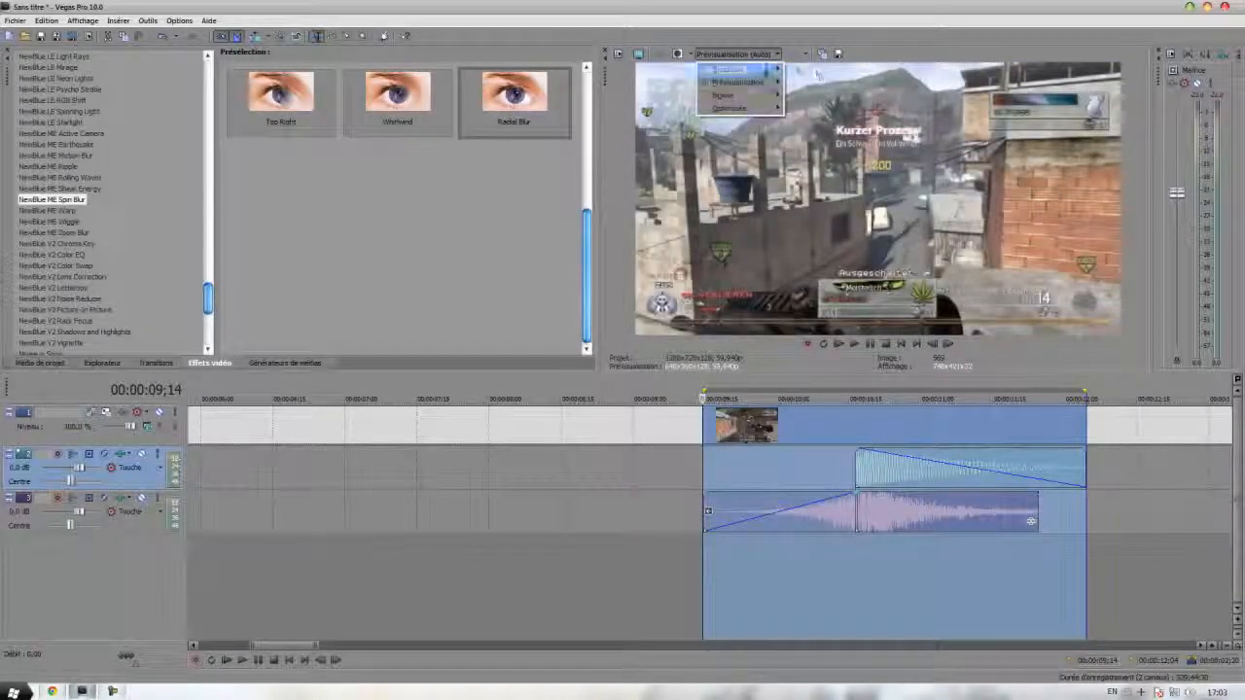
{"action": "left_click", "coordinate": [151, 20]}
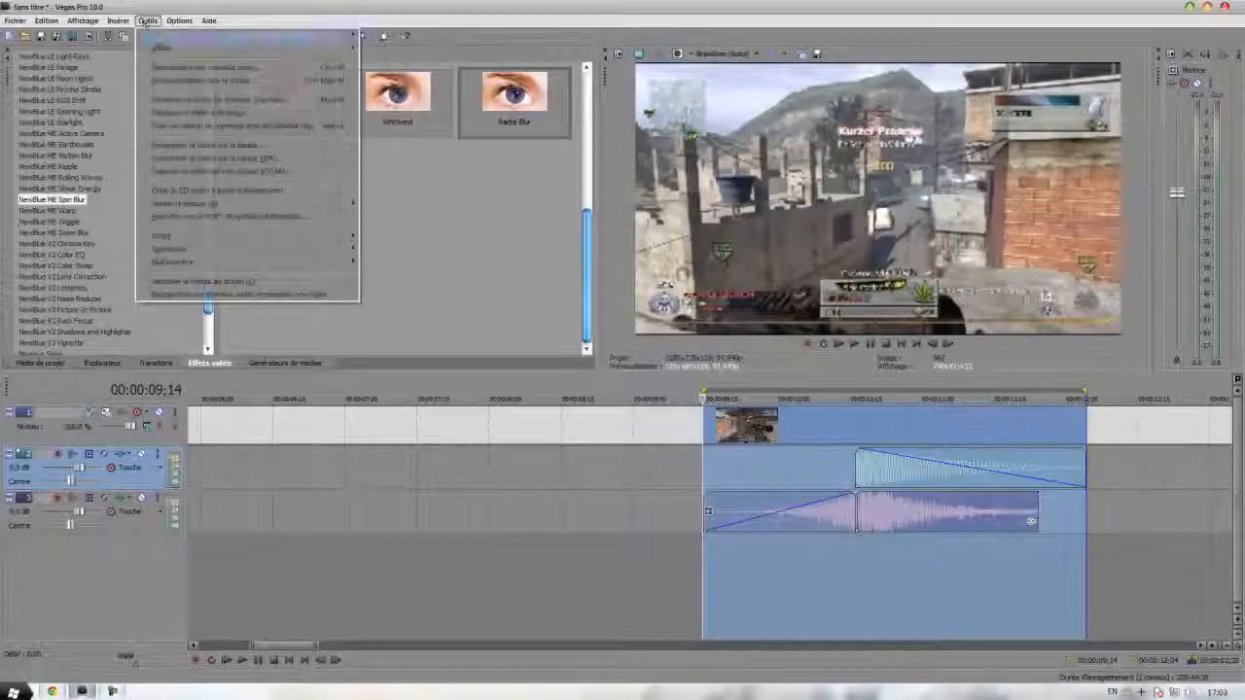
{"action": "left_click", "coordinate": [175, 127]}
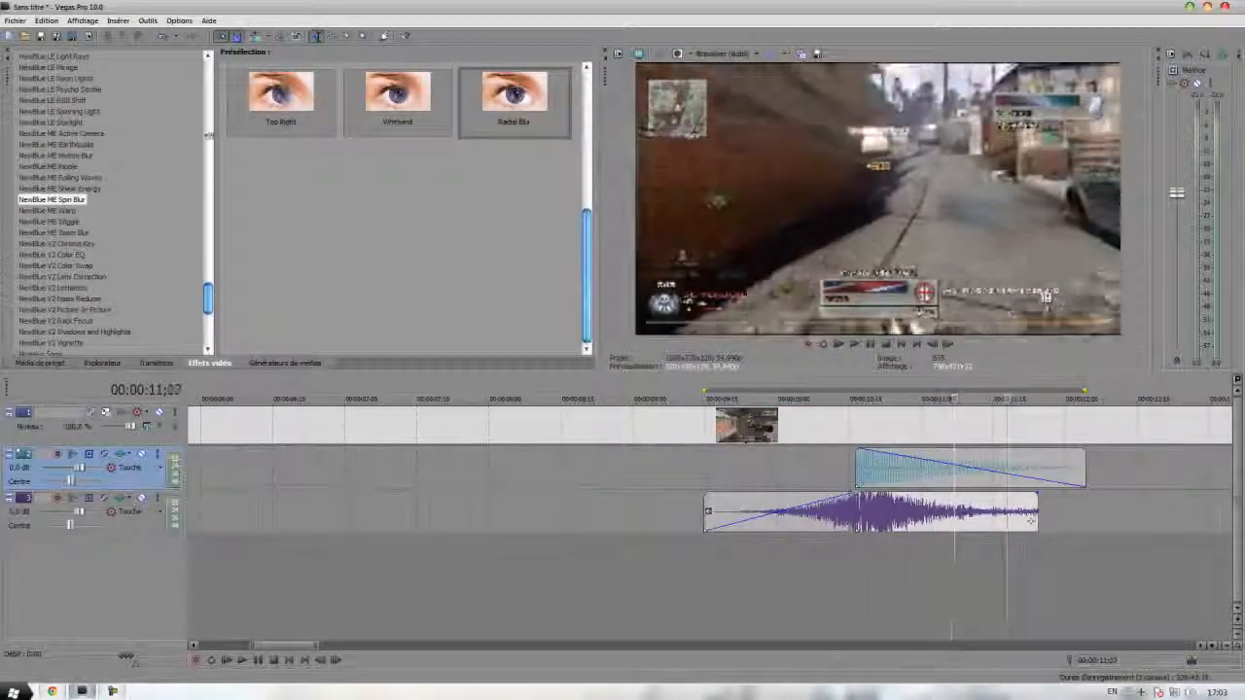
{"action": "key", "text": "space"}
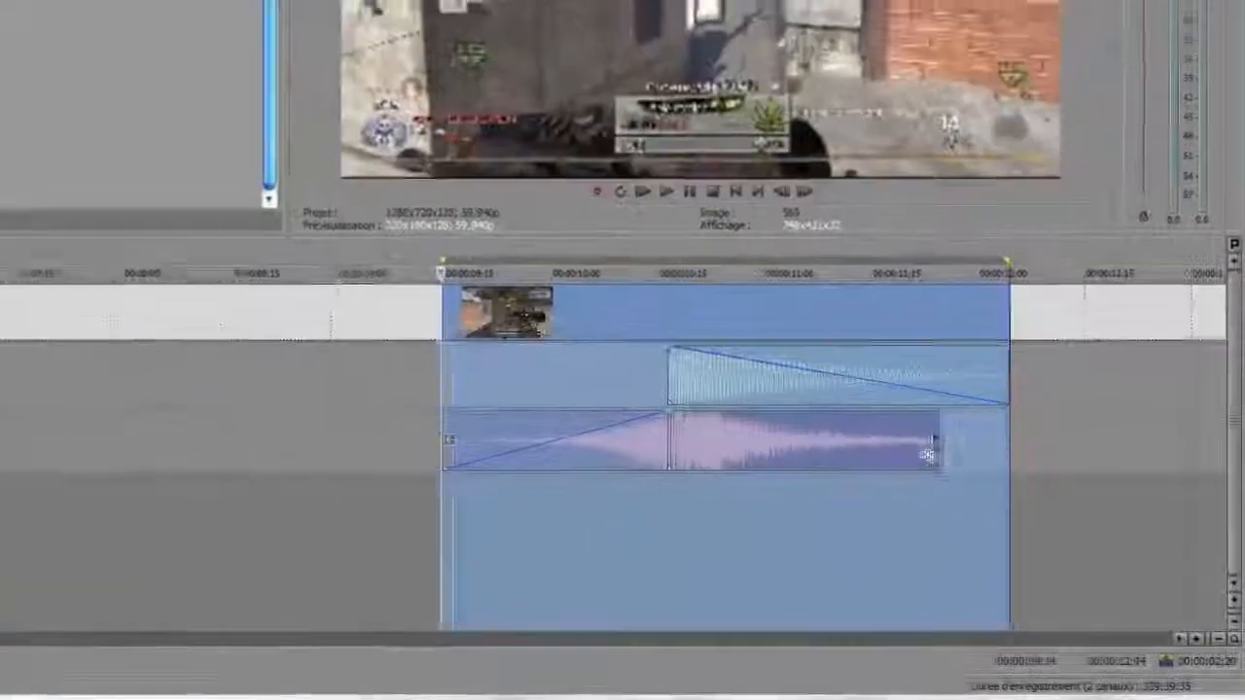
Add a fade-out of about 00:00:01;04 with a linear curve to the second sound event on audio track 3.
{"action": "left_click", "coordinate": [809, 437]}
{"action": "left_click_drag", "start_coordinate": [938, 410], "coordinate": [691, 416]}
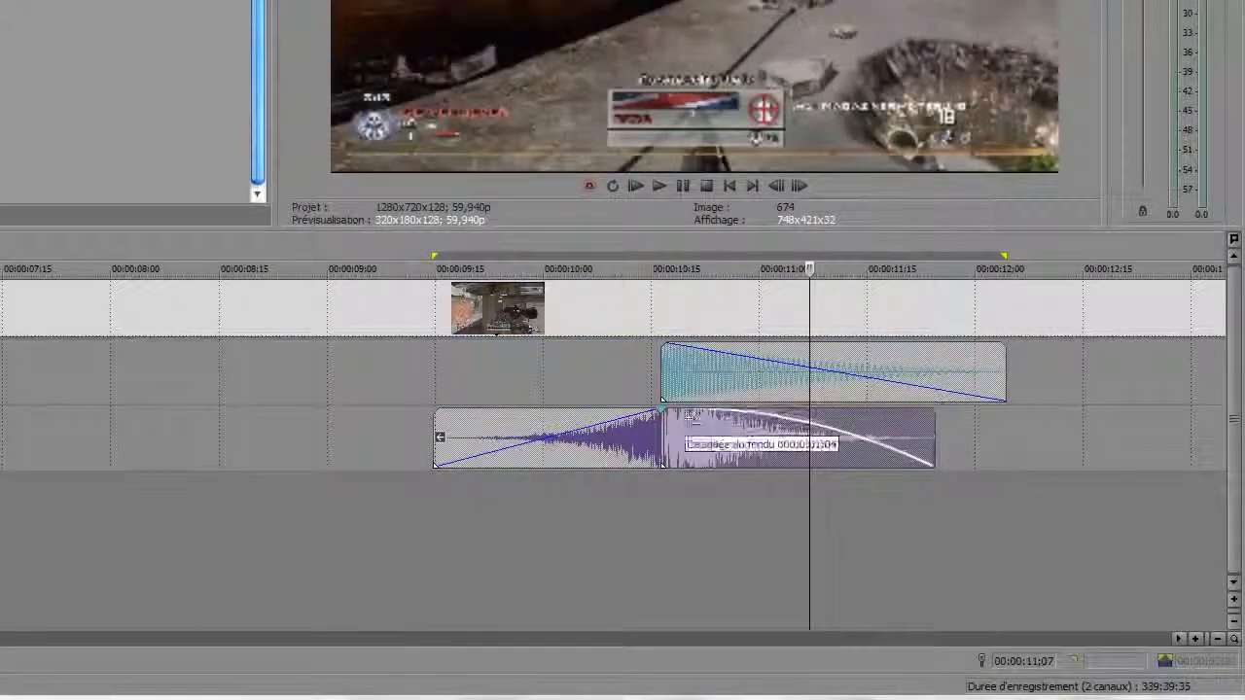
{"action": "right_click", "coordinate": [677, 418]}
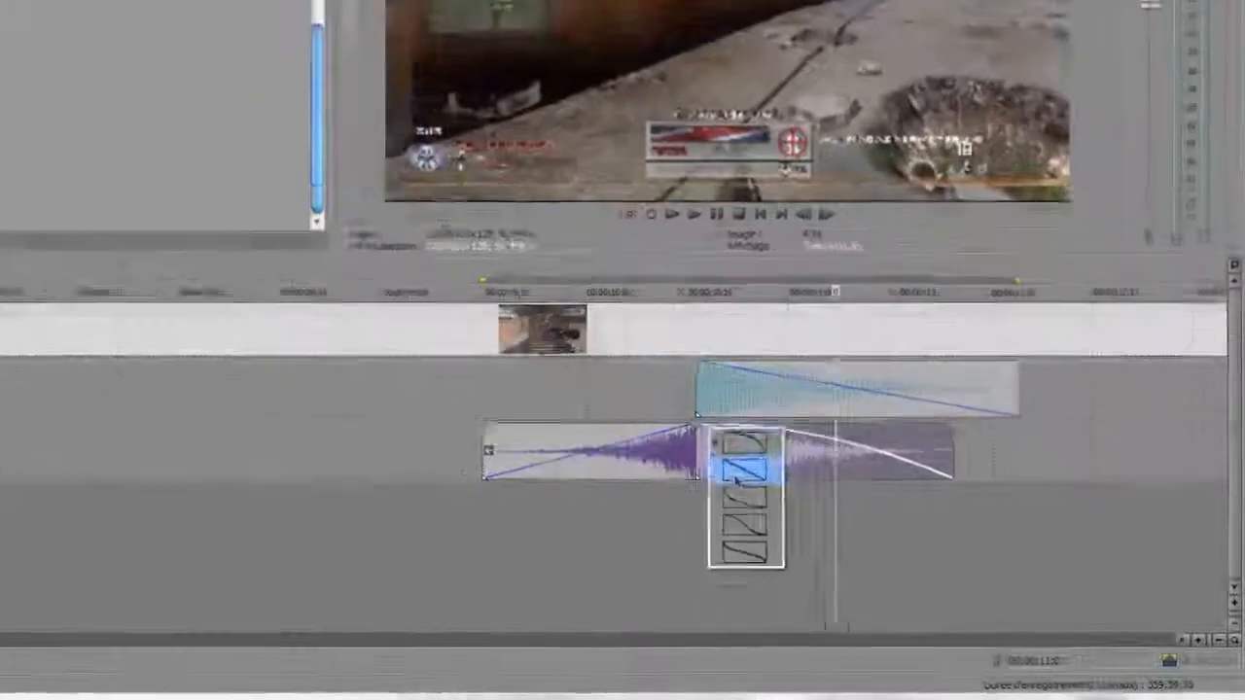
{"action": "left_click", "coordinate": [742, 472]}
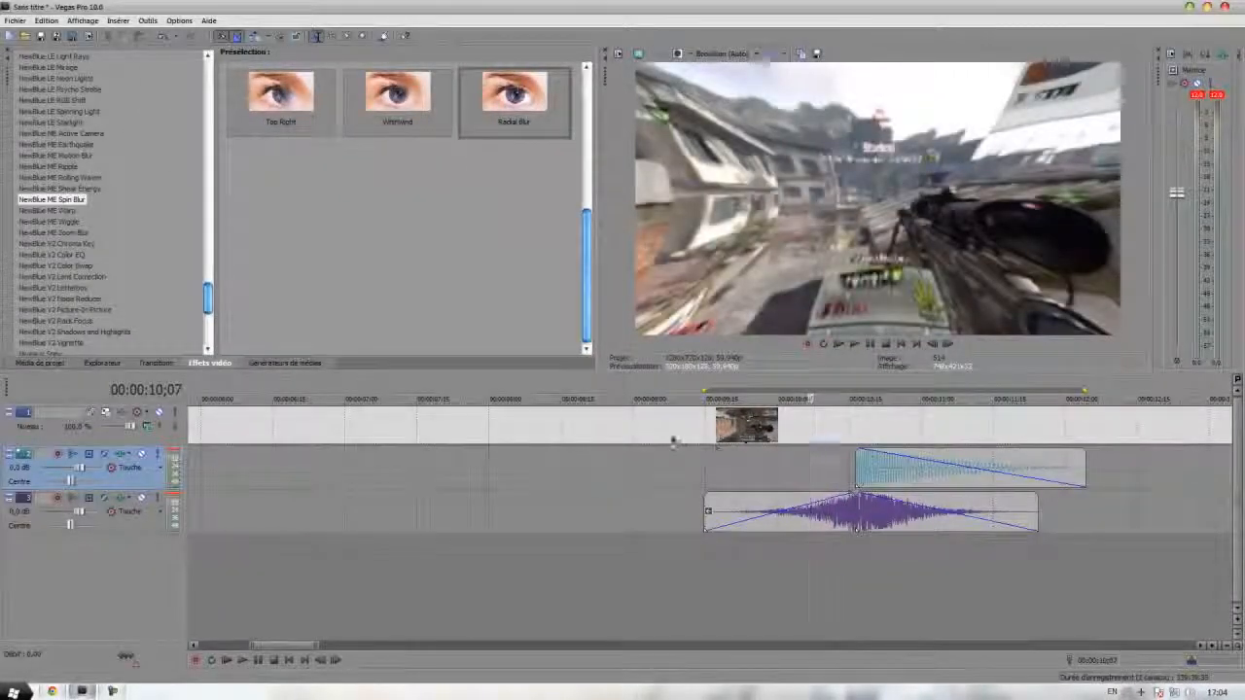
Select the range from 00:00:08;21 to 00:00:12;16 around the layered sounds to preview the new fade-out.
{"action": "left_click", "coordinate": [673, 441]}
{"action": "left_click_drag", "start_coordinate": [591, 474], "coordinate": [1146, 477]}
{"action": "scroll", "coordinate": [1146, 475], "scroll_direction": "down", "scroll_amount": 2}
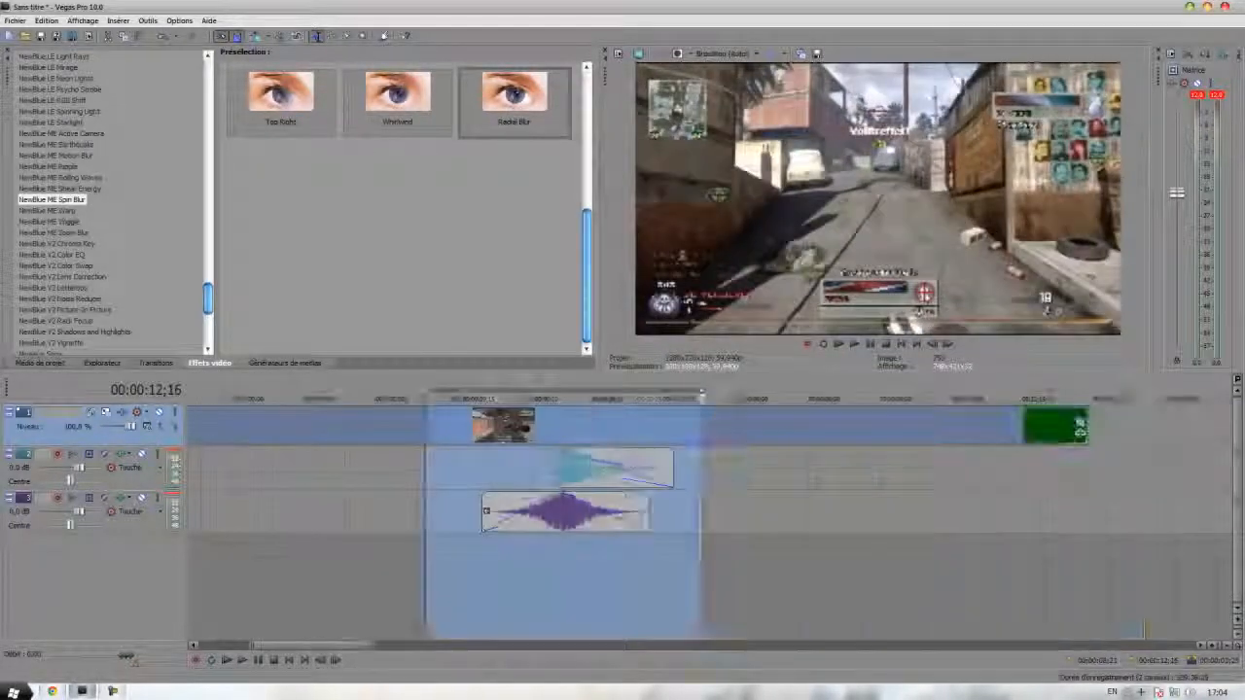
Examine the bass drop's start at 00:00:10;16 and select the range from 00:00:10;05 to 00:00:12;15 around it.
{"action": "left_click", "coordinate": [559, 467]}
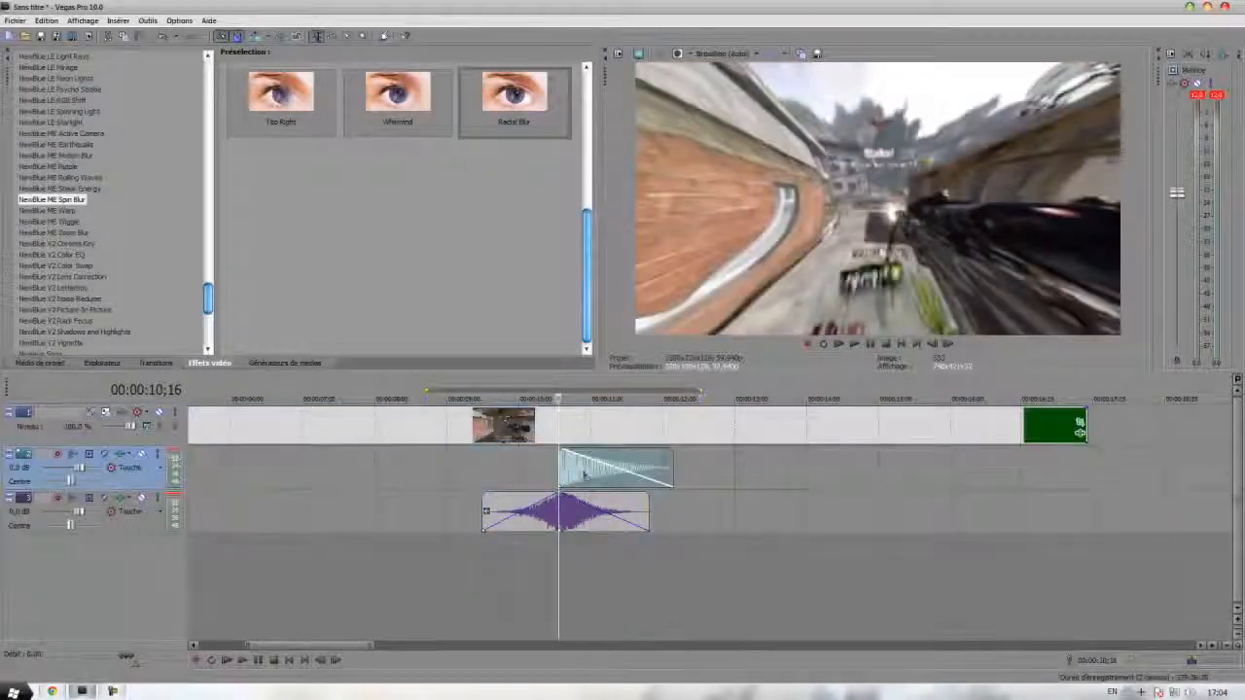
{"action": "scroll", "coordinate": [584, 474], "scroll_direction": "up", "scroll_amount": 5}
{"action": "scroll", "coordinate": [730, 469], "scroll_direction": "down", "scroll_amount": 1}
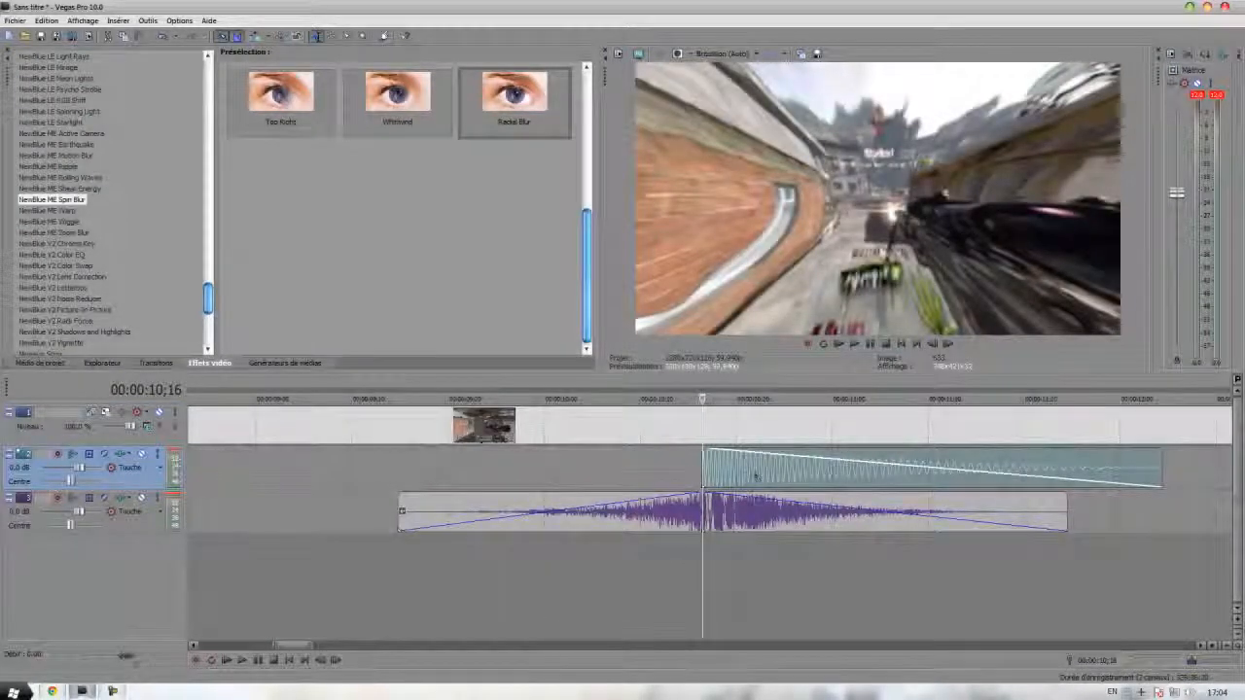
{"action": "scroll", "coordinate": [757, 476], "scroll_direction": "down", "scroll_amount": 3}
{"action": "left_click", "coordinate": [883, 478]}
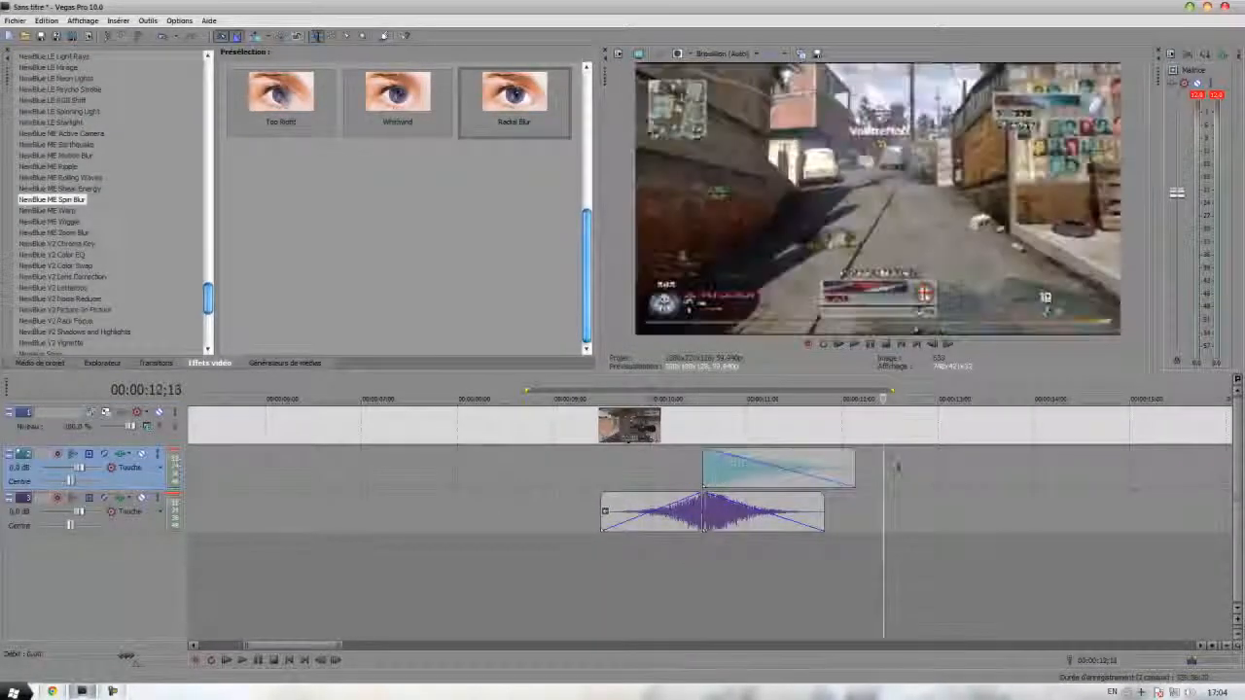
{"action": "left_click_drag", "start_coordinate": [897, 467], "coordinate": [667, 455]}
{"action": "left_click", "coordinate": [113, 692]}
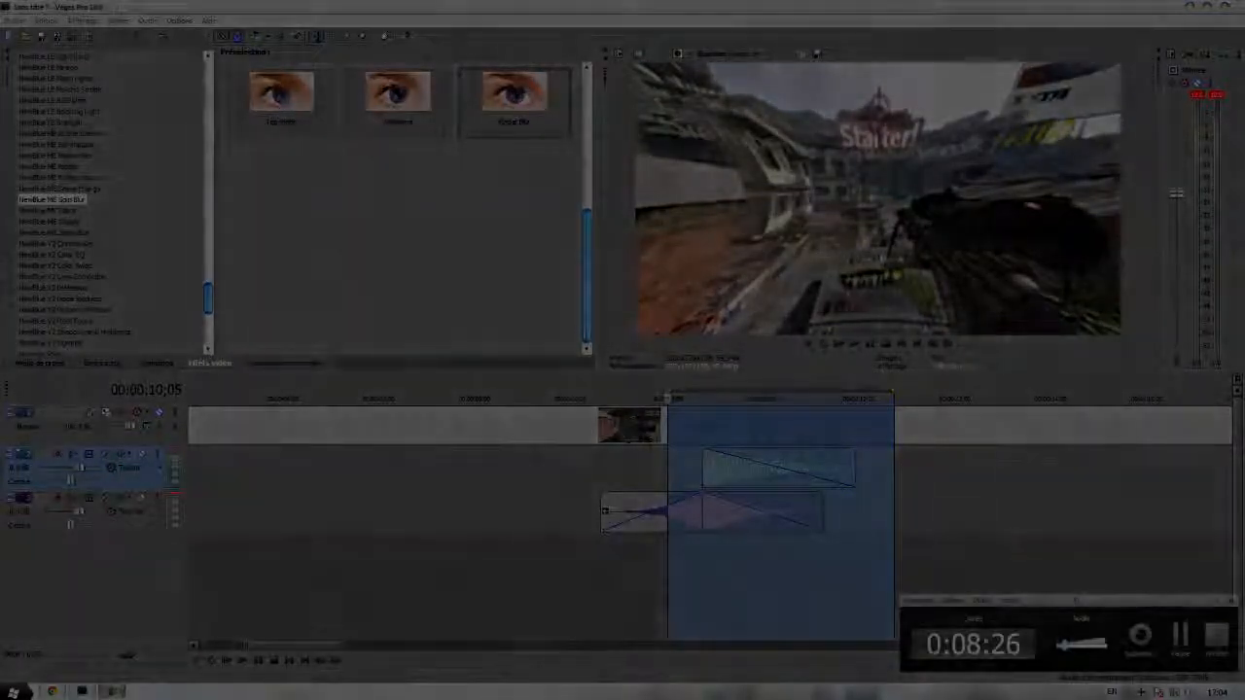